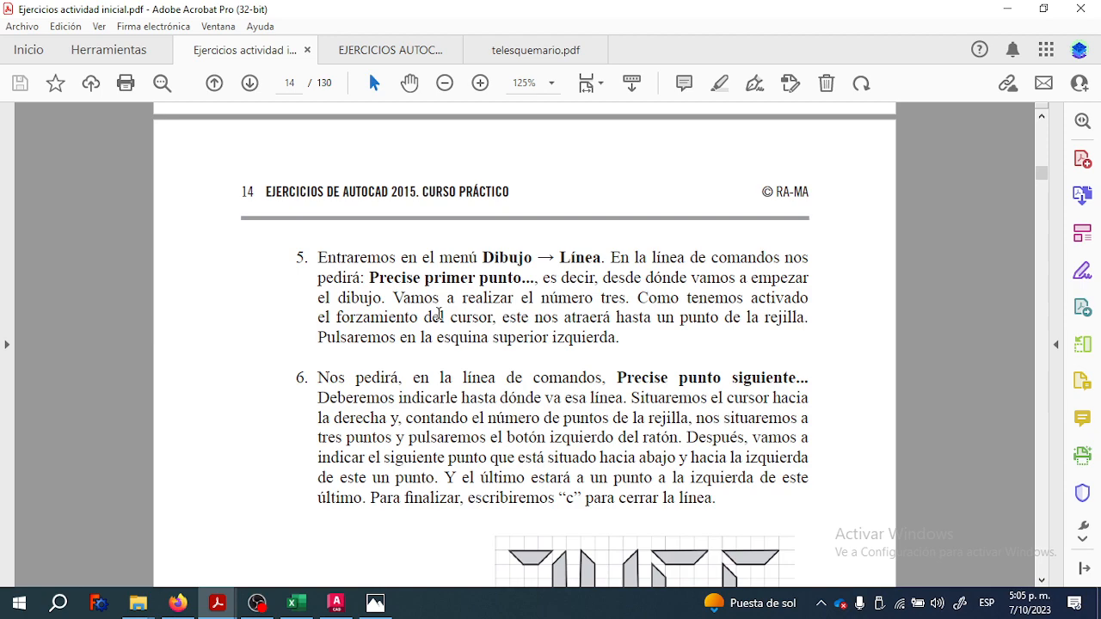
- Examine the line-drawing instructions and the segmented-digit grid figure on page 14 of the exercise PDF
scroll(439, 315, "down", 3)
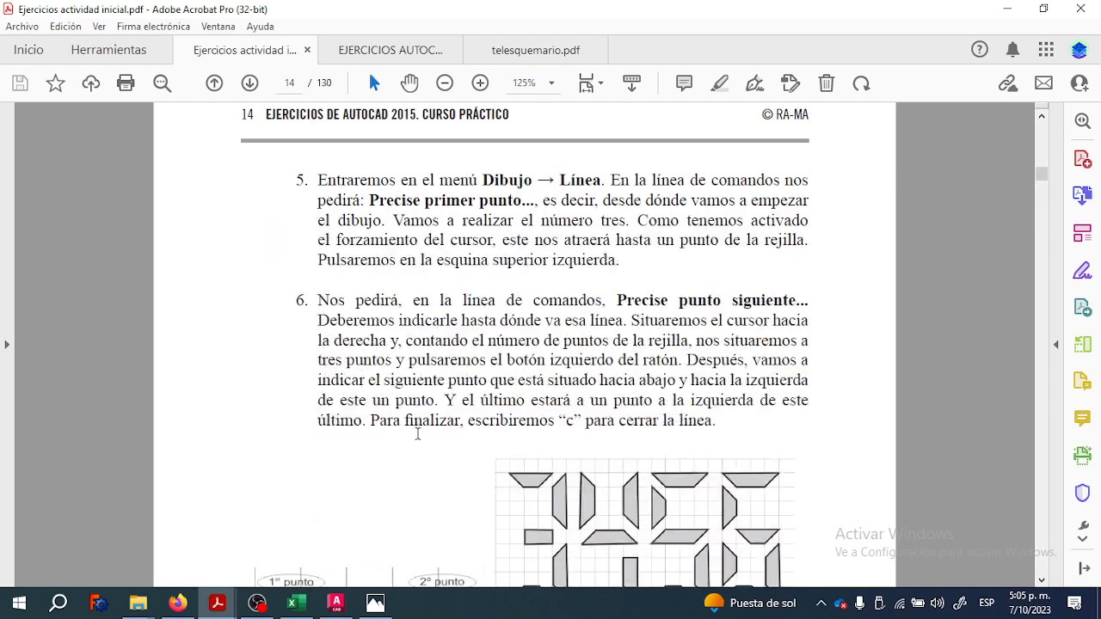
scroll(572, 479, "up", 1, "ctrl")
scroll(572, 479, "down", 3)
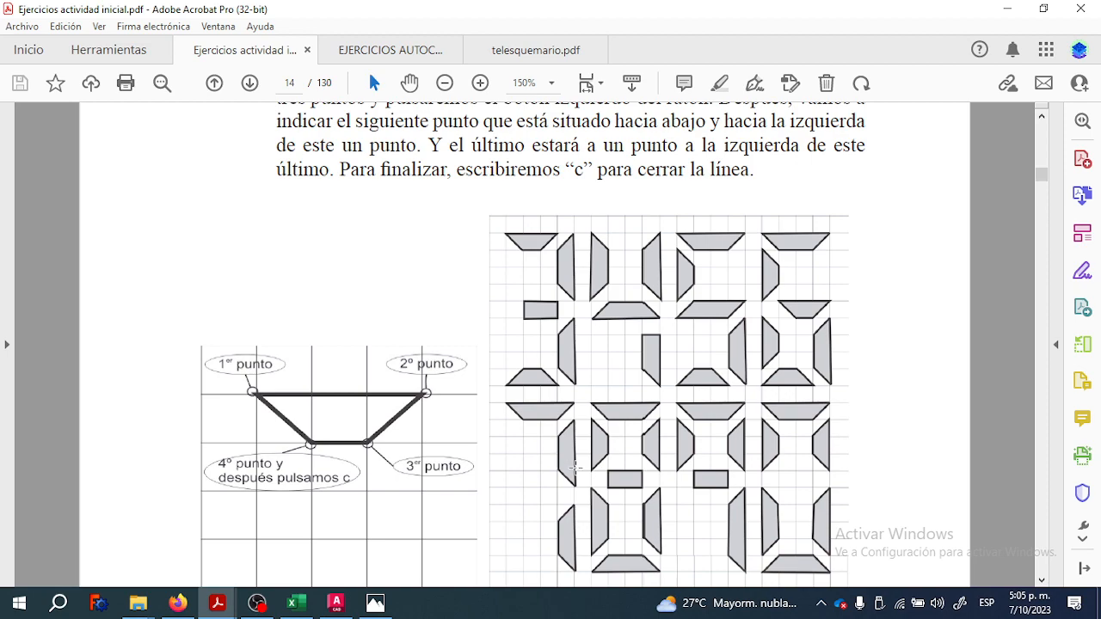
scroll(558, 460, "down", 1)
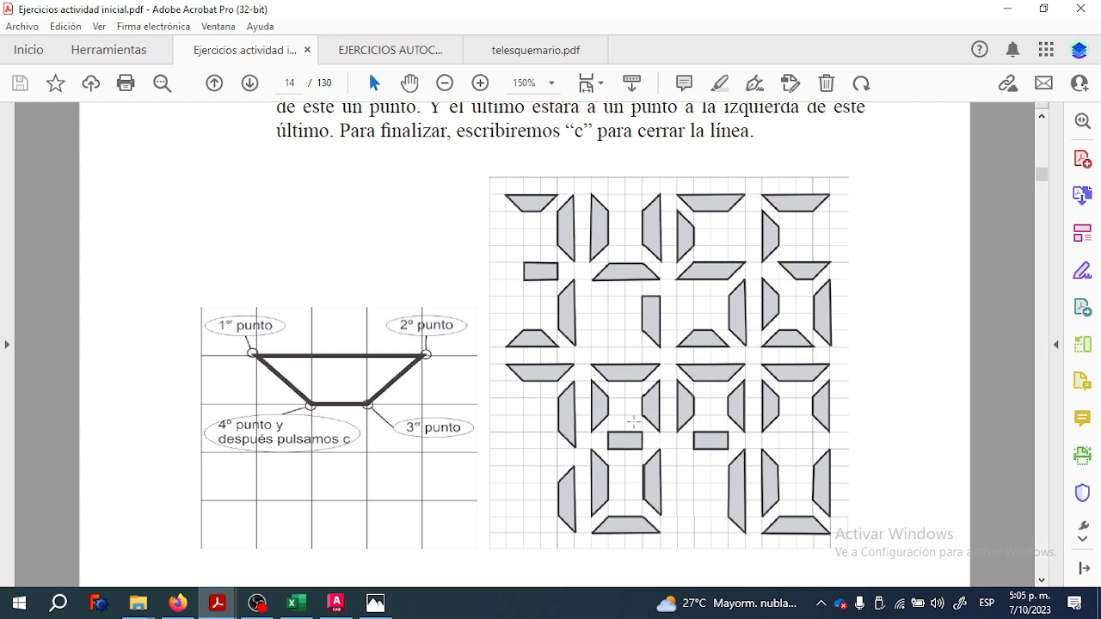
scroll(556, 212, "up", 1, "ctrl")
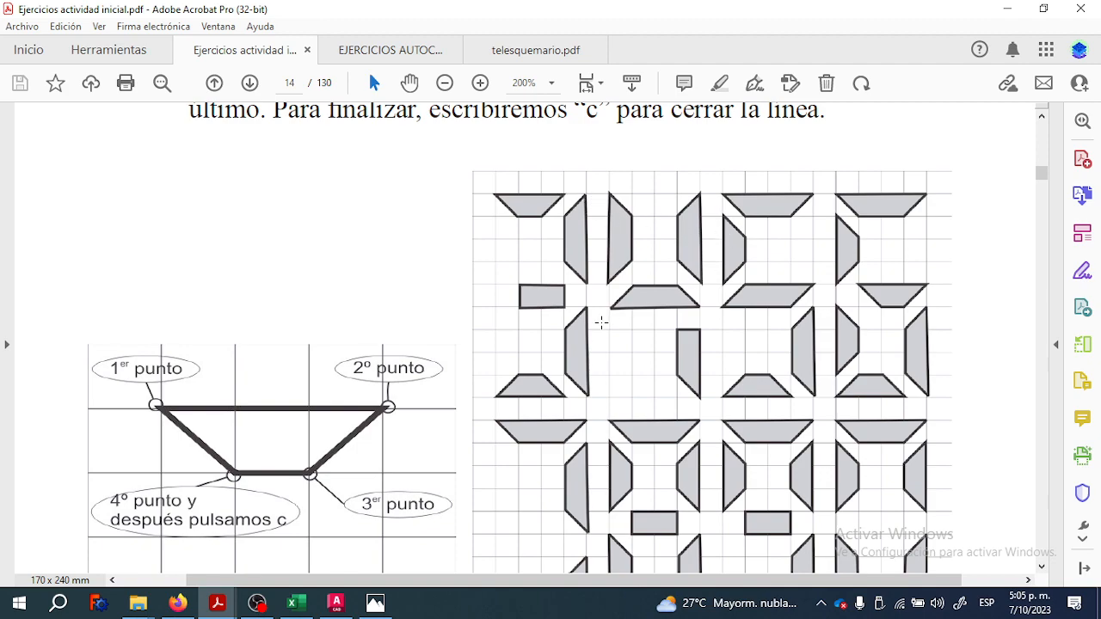
scroll(588, 370, "down", 3)
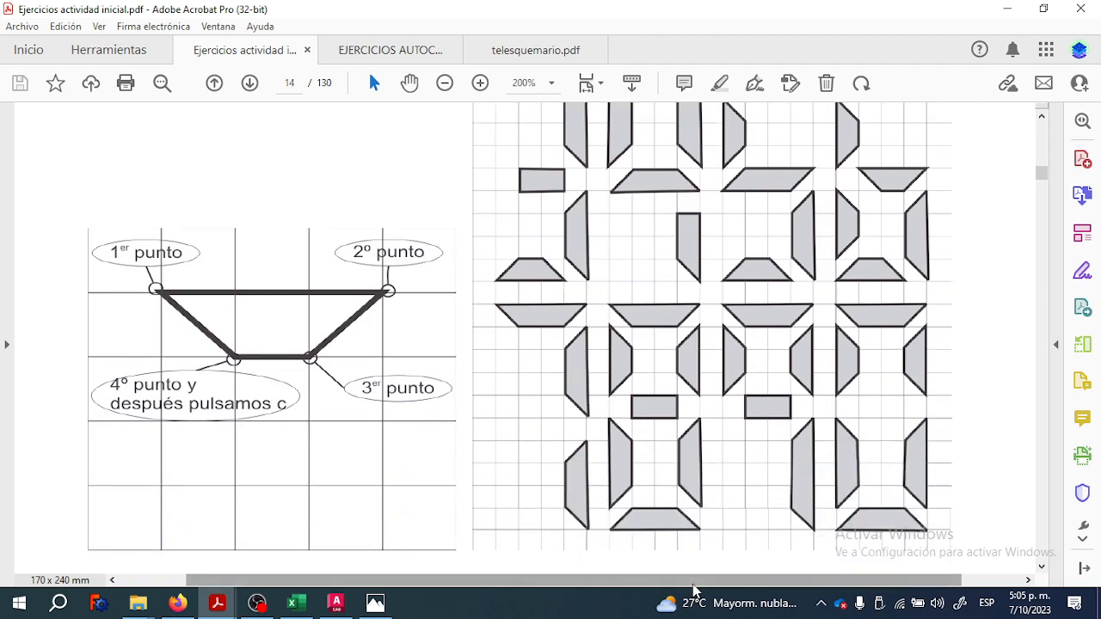
left_click_drag(667, 582, 609, 581)
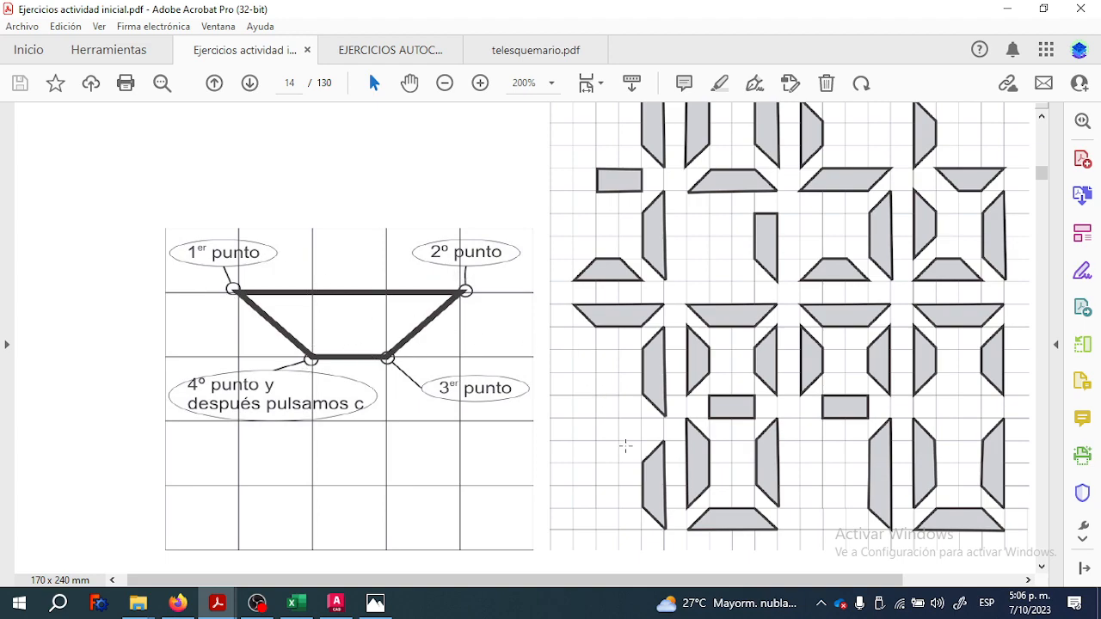
left_click_drag(740, 584, 854, 595)
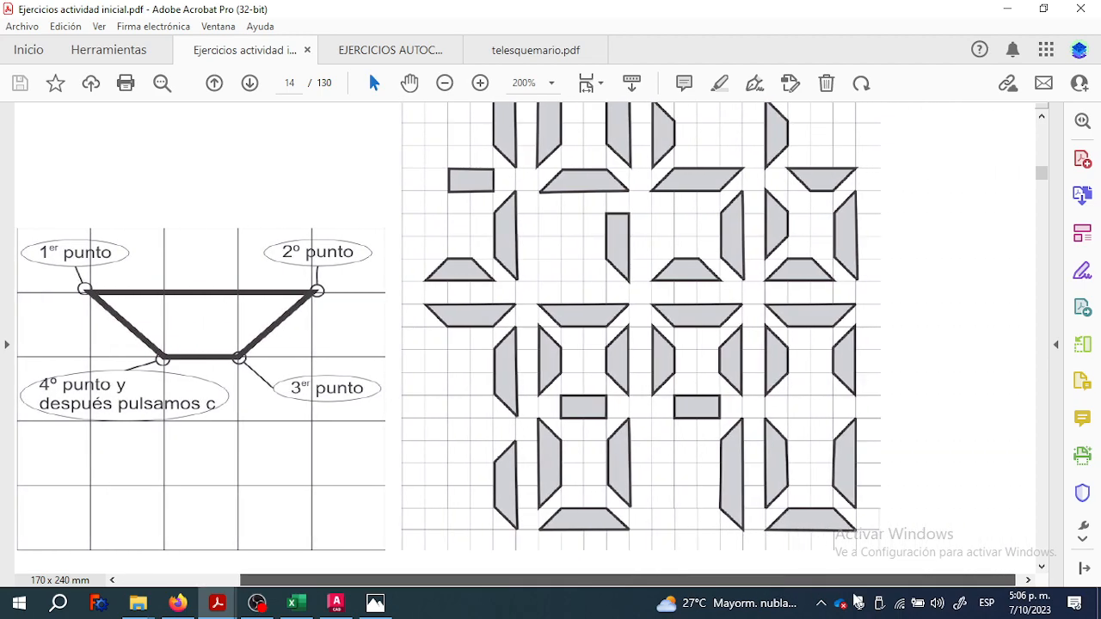
scroll(474, 347, "up", 3, "ctrl")
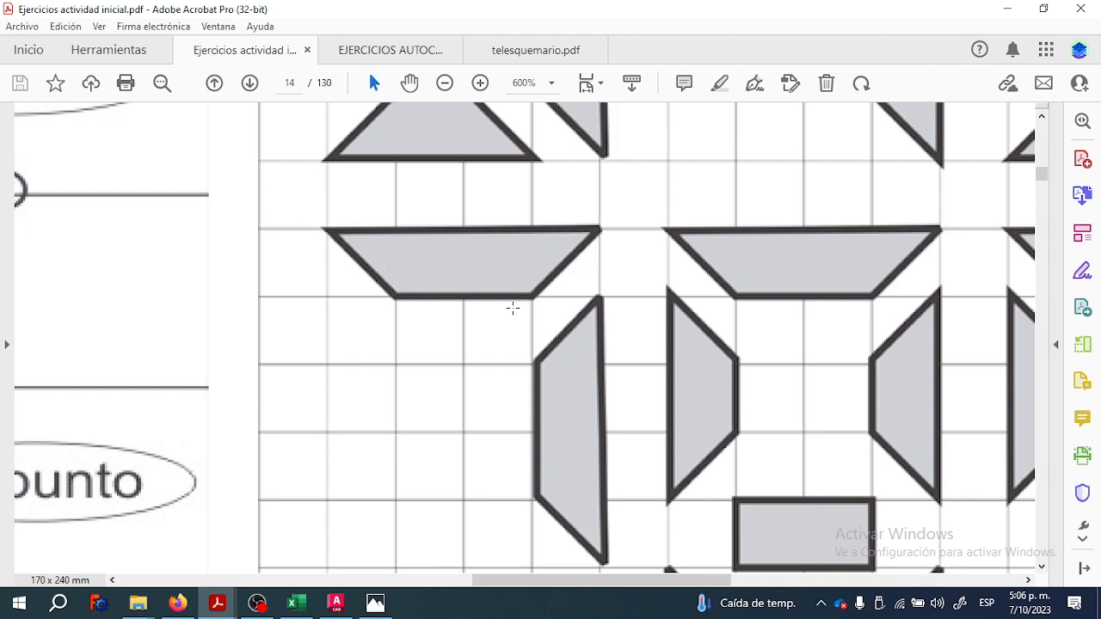
scroll(497, 343, "down", 2, "ctrl")
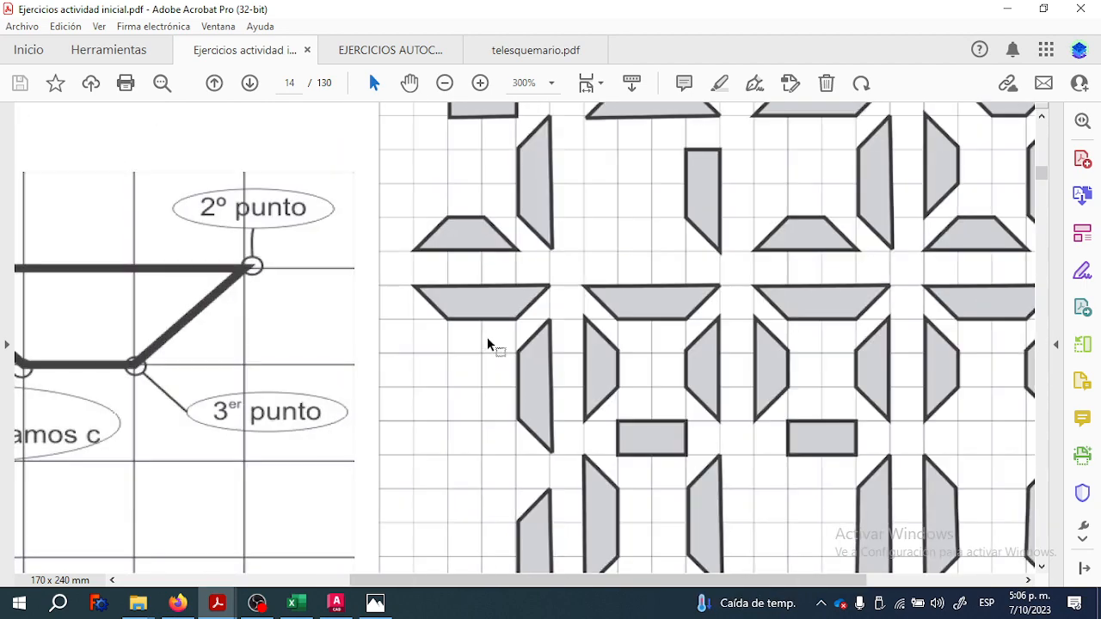
scroll(487, 342, "down", 3)
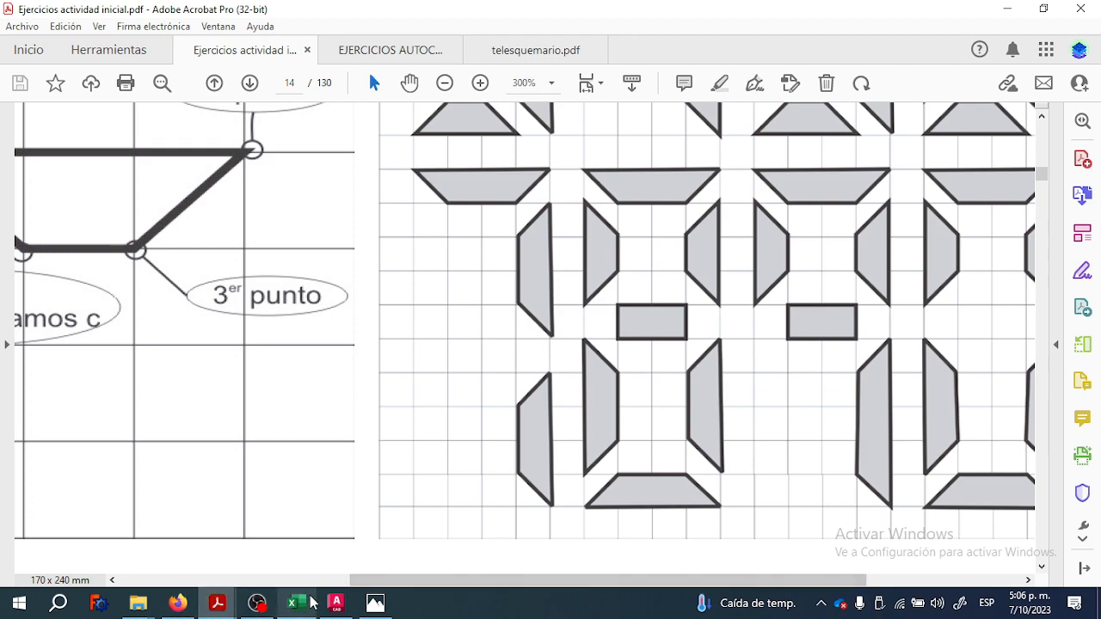
- Switch to AutoCAD and look over the options of the signed-in account
mouse_move(336, 601)
left_click(337, 553)
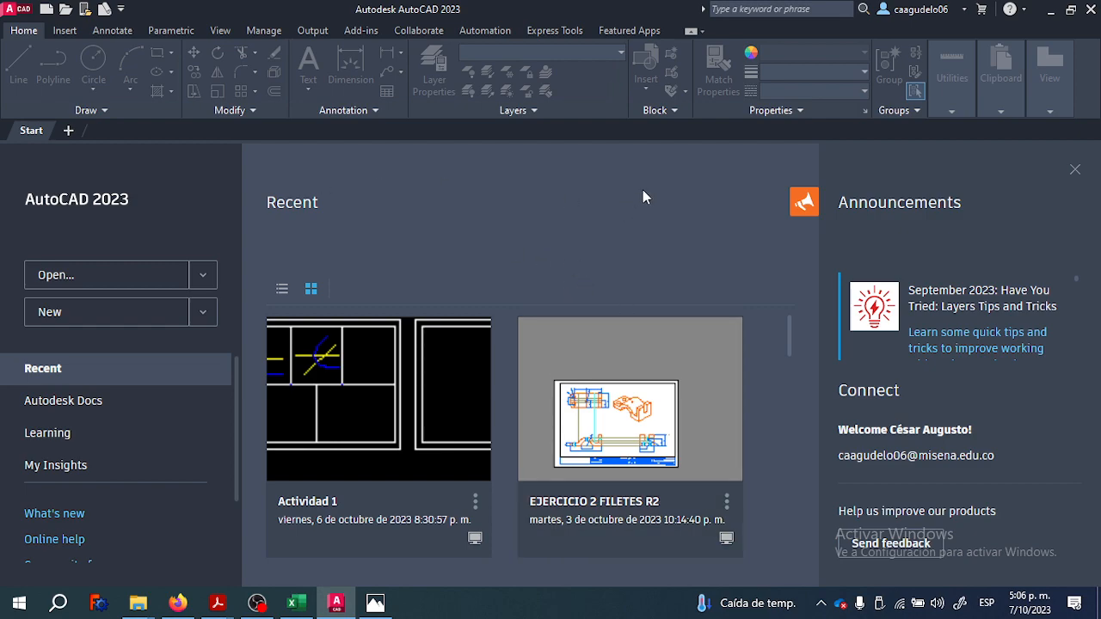
left_click(942, 13)
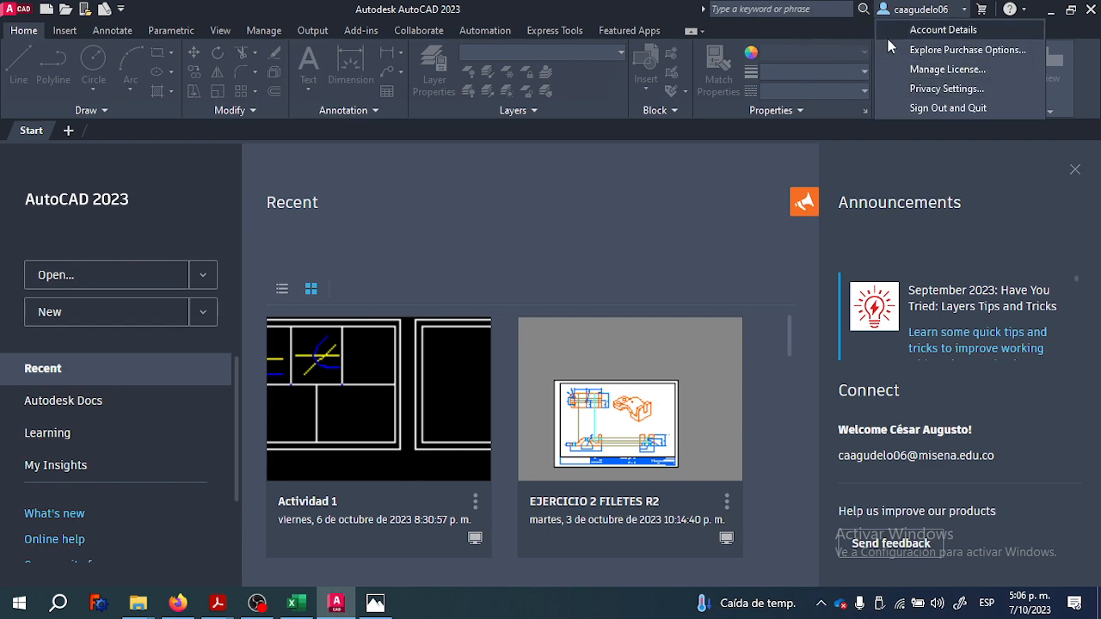
left_click(564, 237)
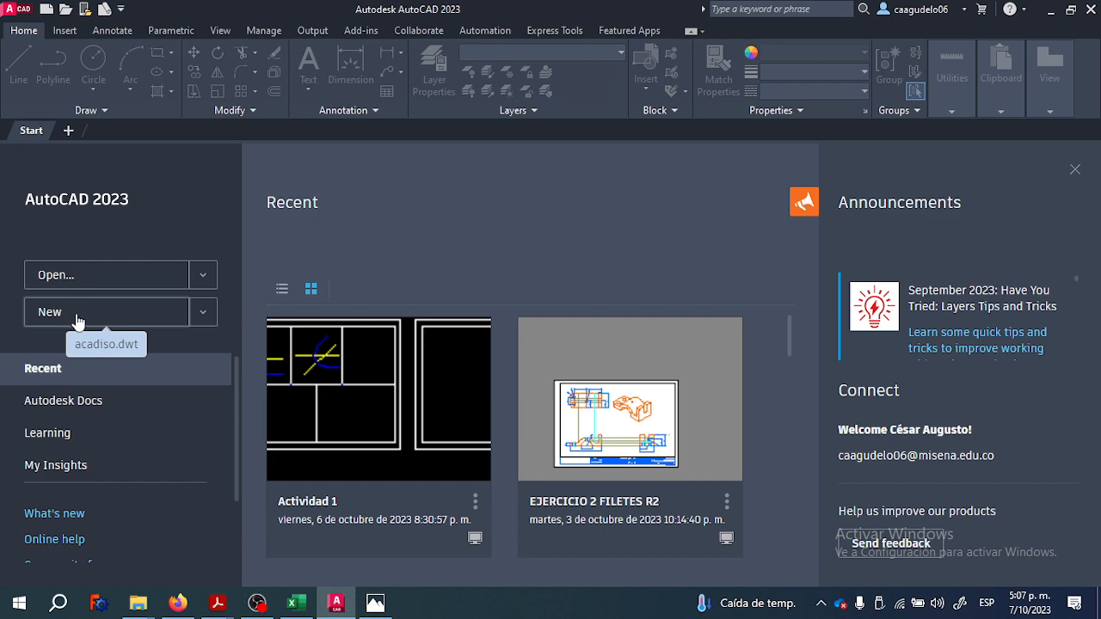
- Review the options for opening an existing file and create a new drawing from the acadiso.dwt template
left_click(22, 9)
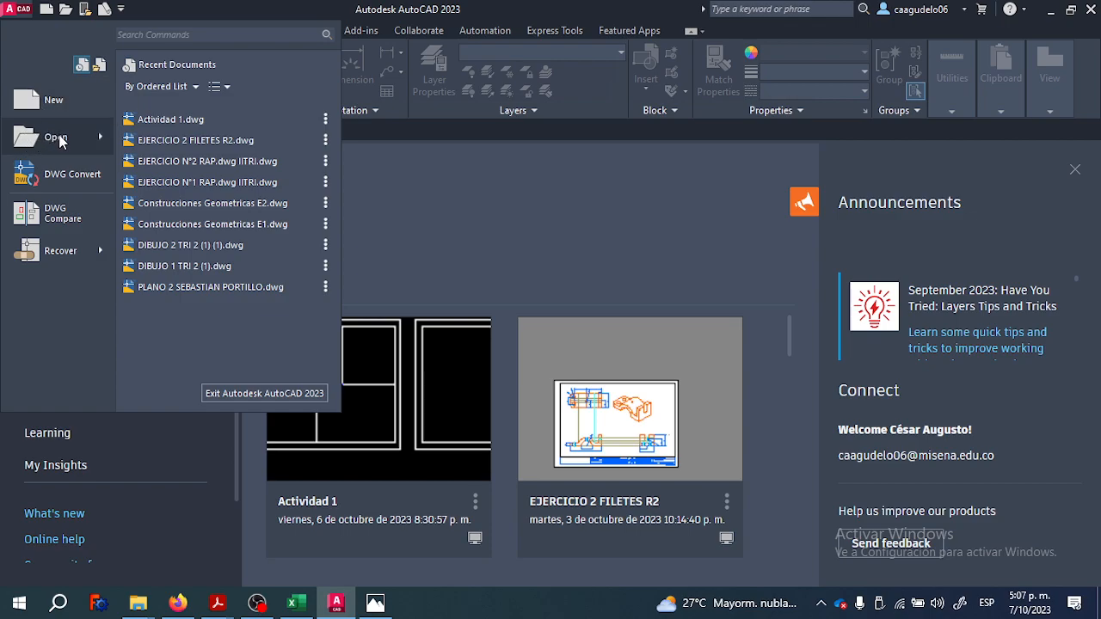
left_click(49, 137)
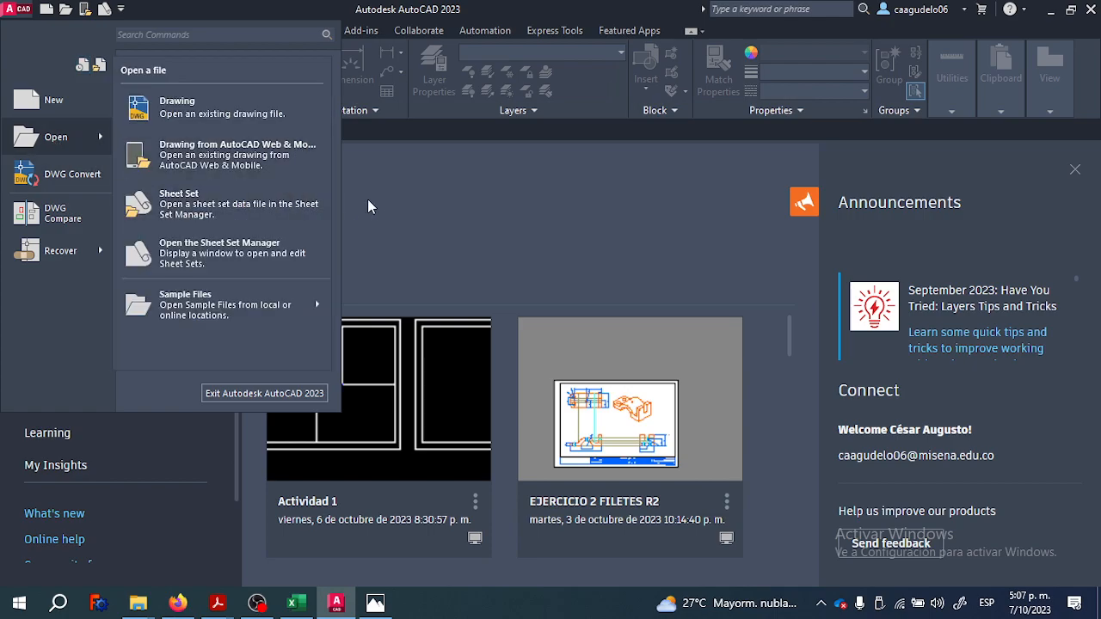
left_click(373, 200)
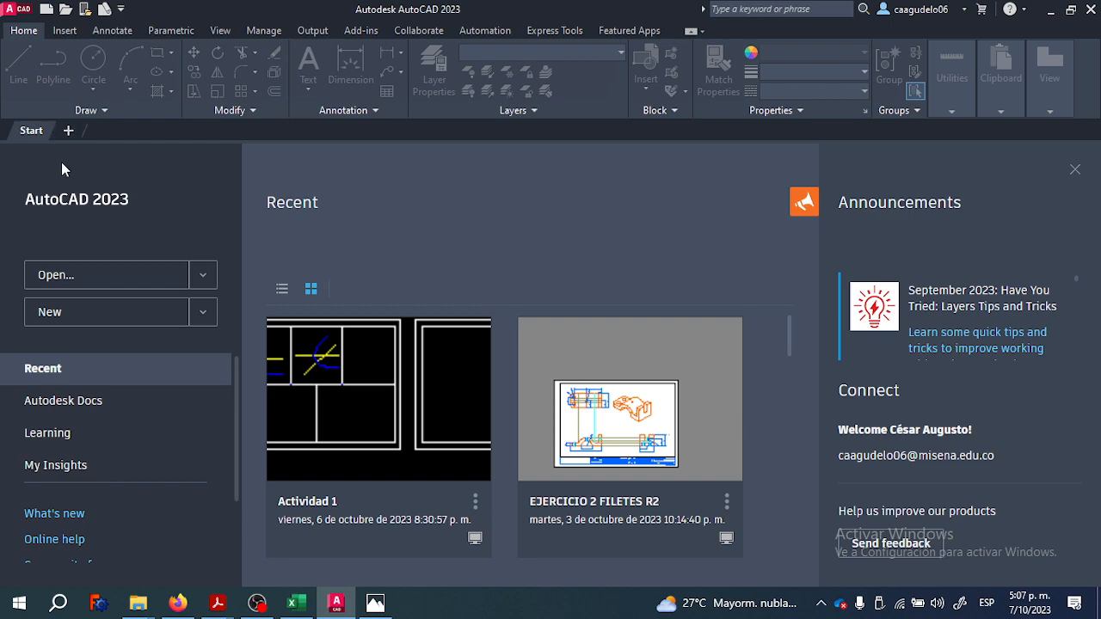
left_click(61, 315)
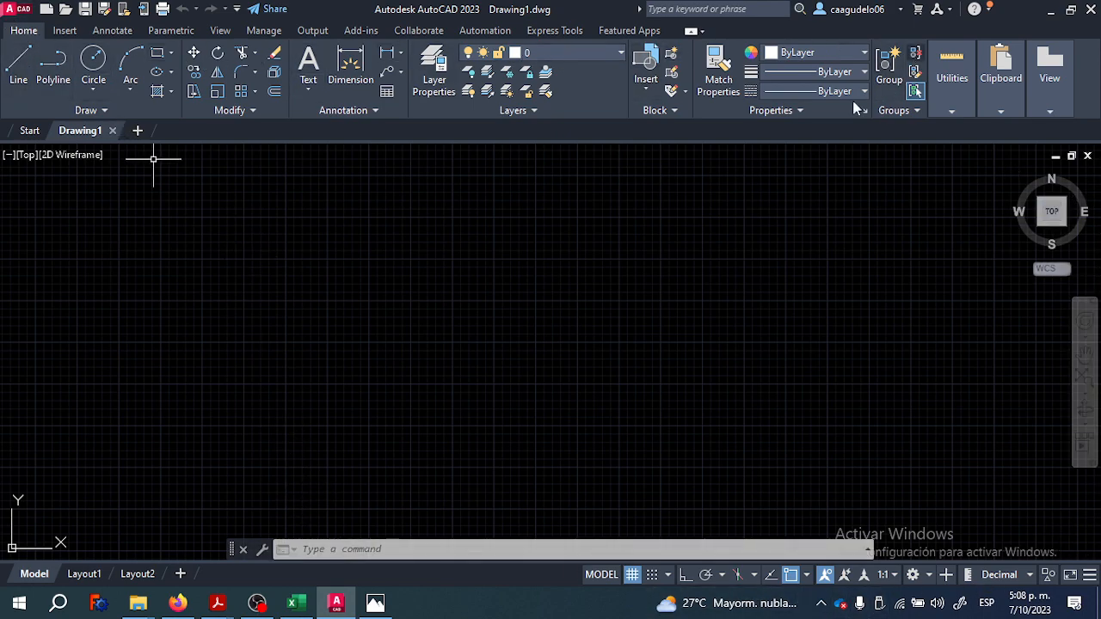
- Look through the Insert, Annotate, Parametric and View command sets and return to the Home drawing commands
left_click(59, 31)
left_click(25, 32)
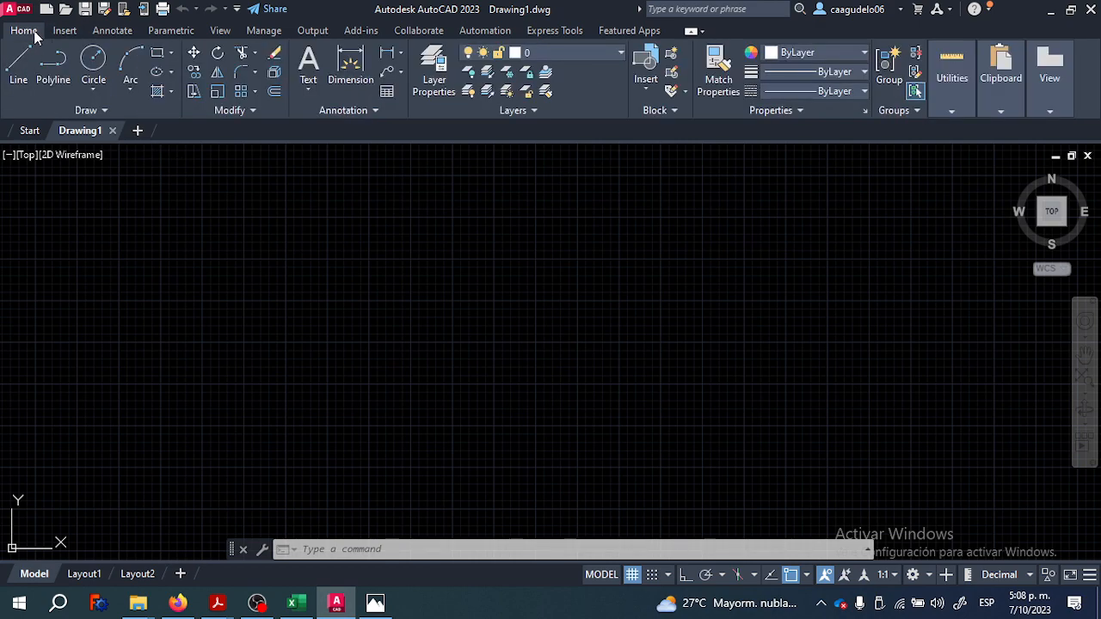
left_click(62, 33)
left_click(120, 32)
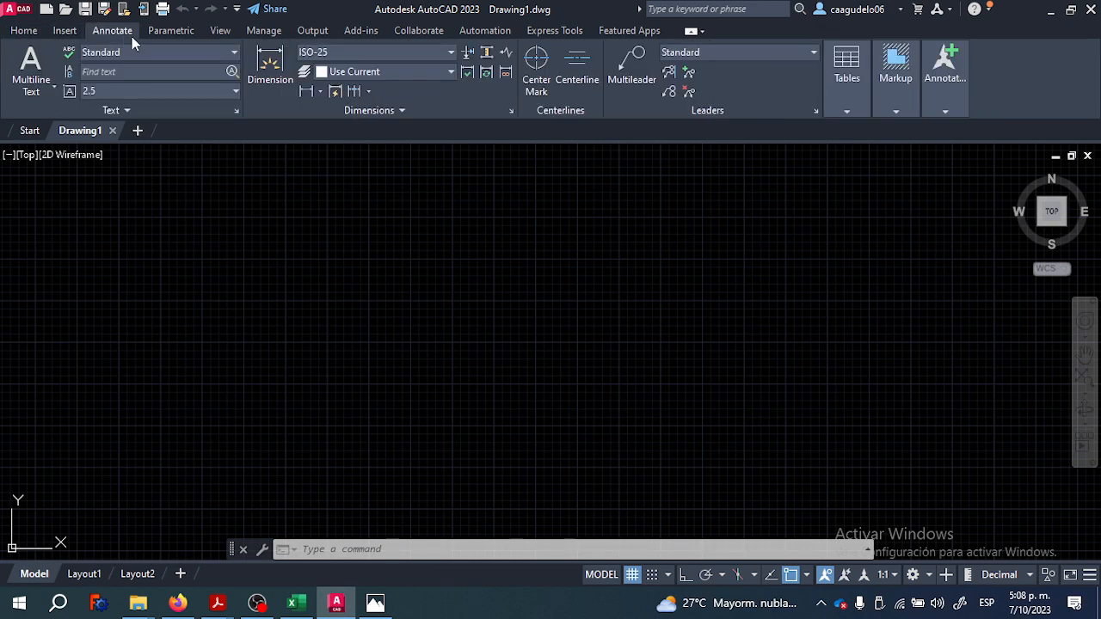
left_click(164, 30)
left_click(216, 32)
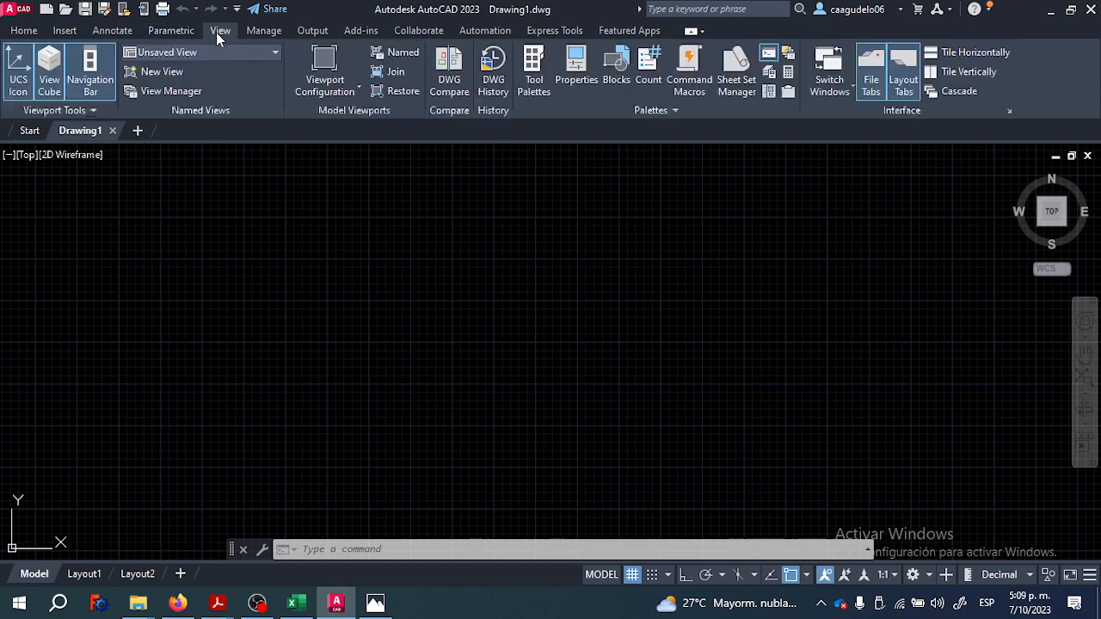
left_click(24, 31)
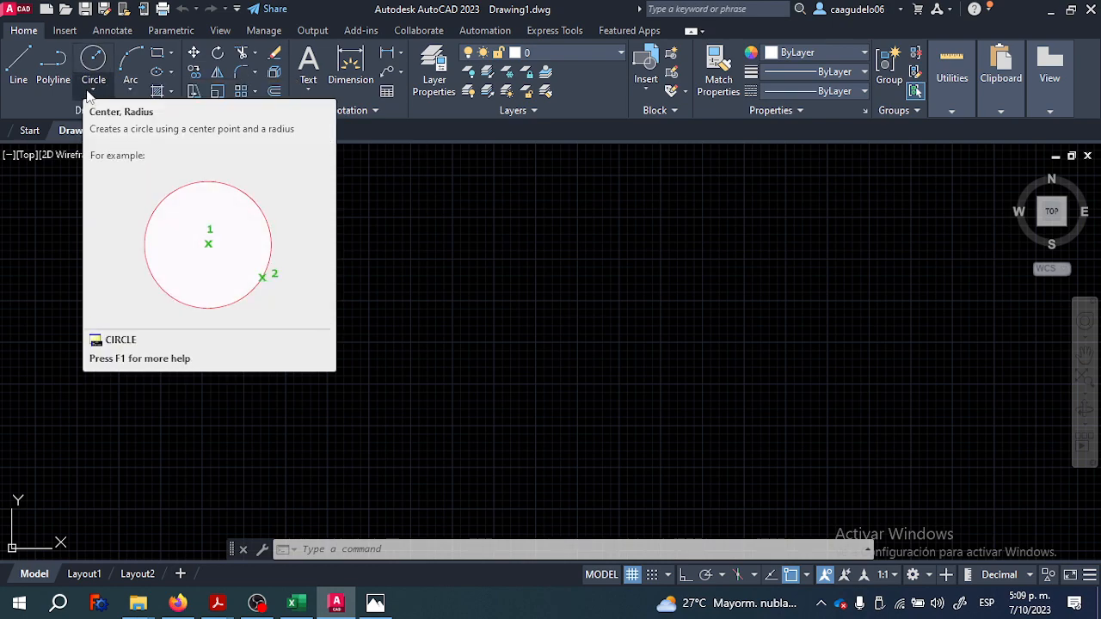
- Examine the creation methods offered for circles, arcs, rectangles and polygons, ellipses, and hatches
left_click(94, 92)
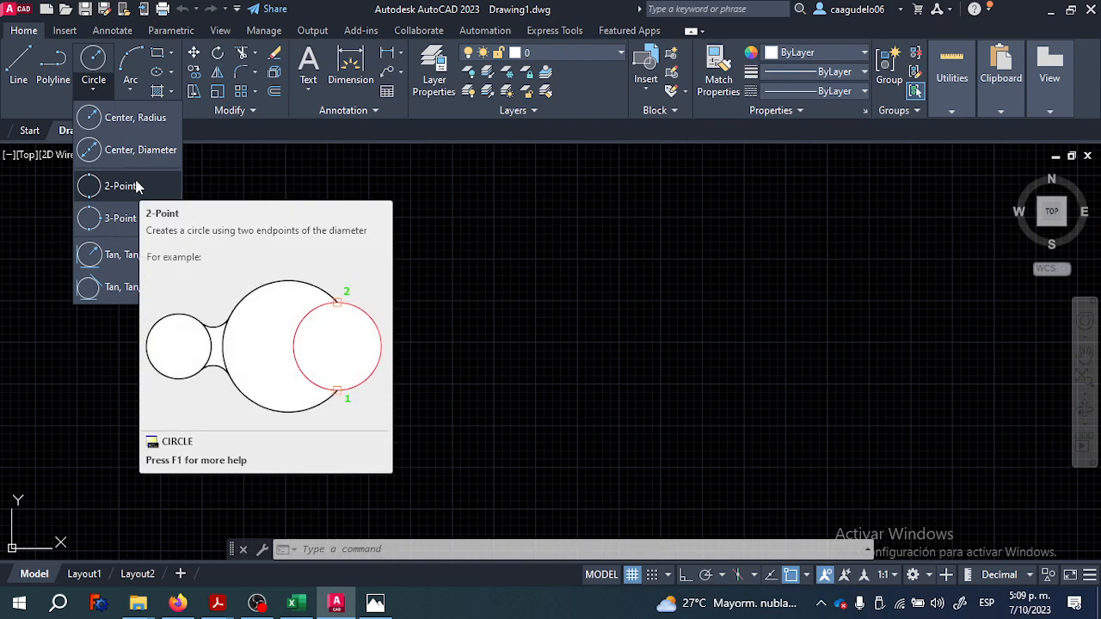
left_click(130, 91)
left_click(131, 89)
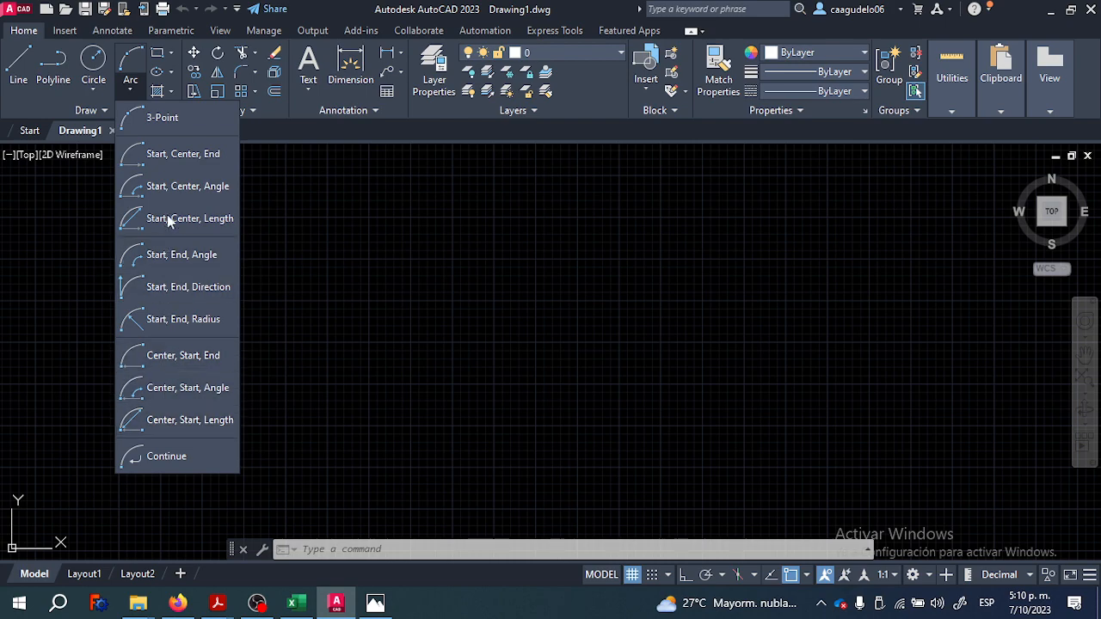
left_click(173, 55)
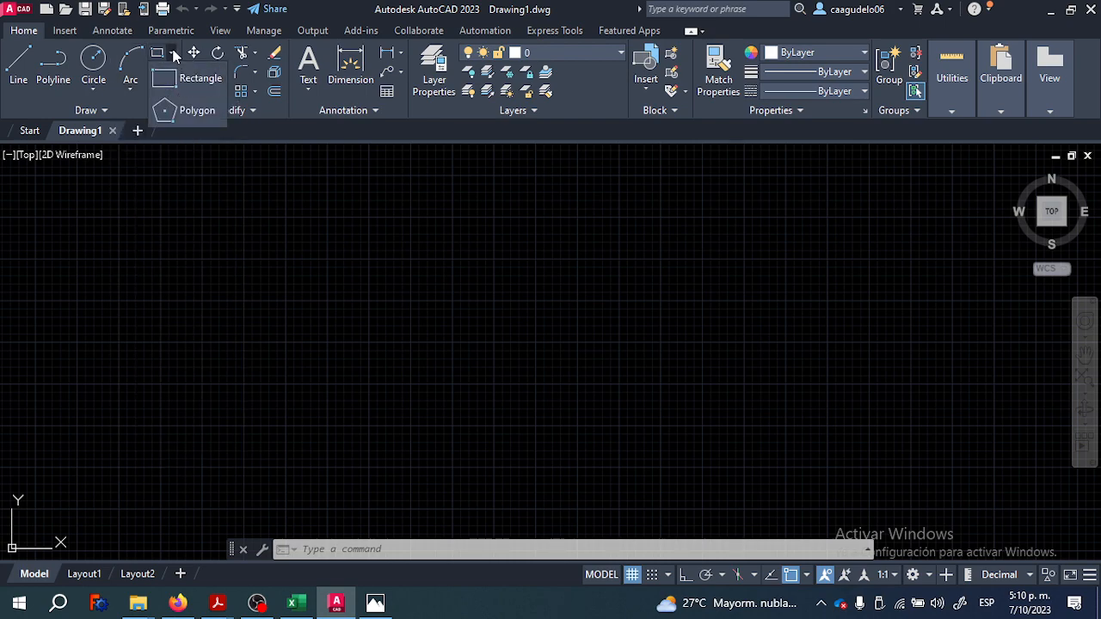
left_click(173, 54)
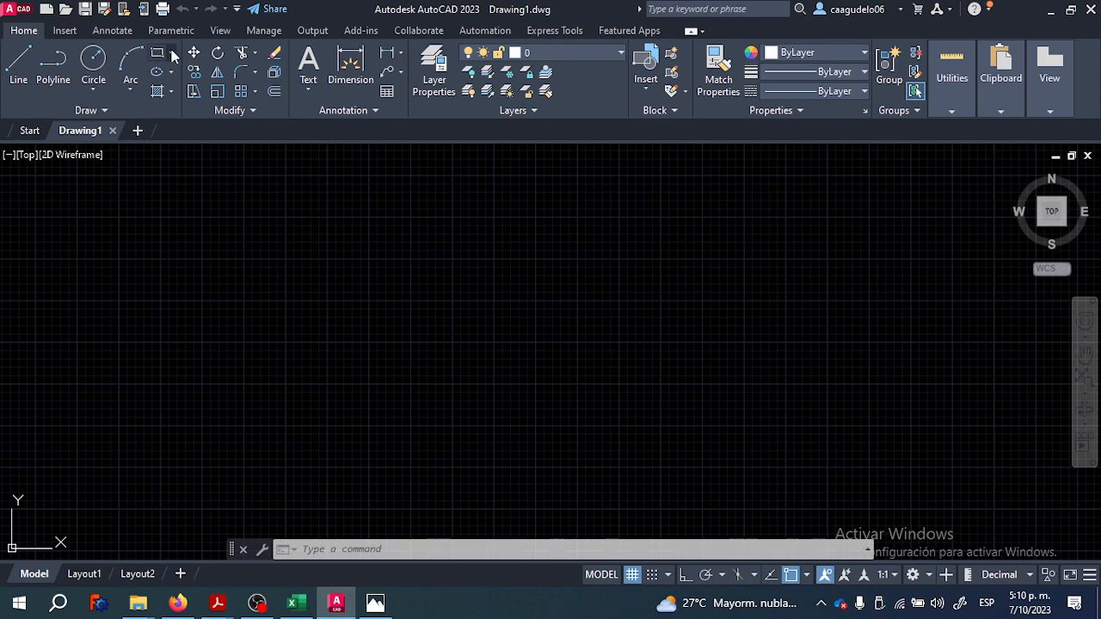
left_click(173, 55)
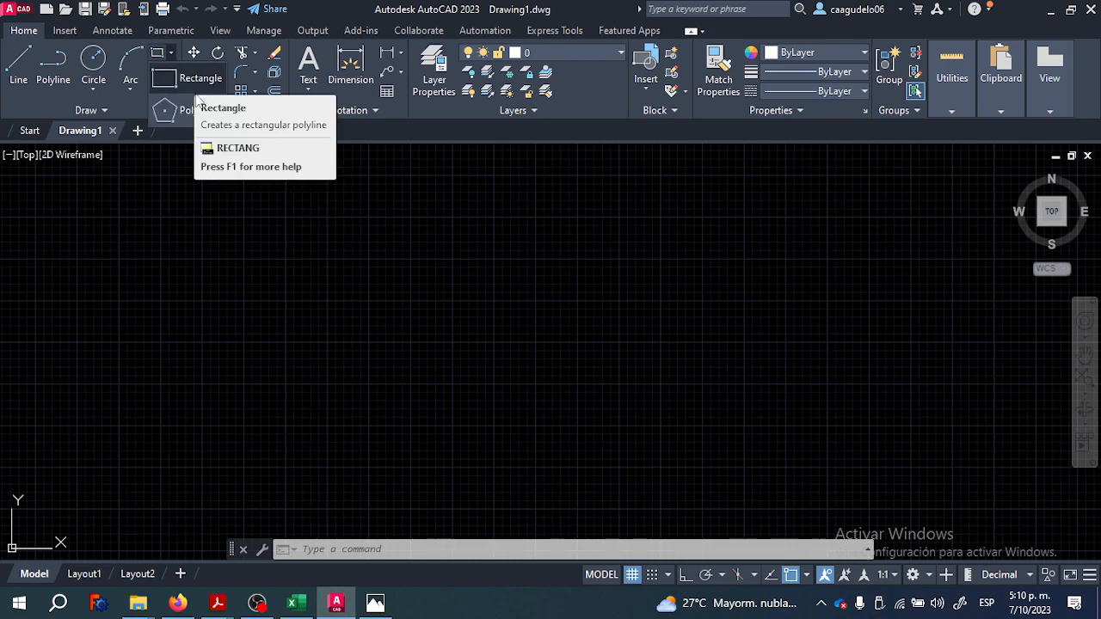
left_click(170, 53)
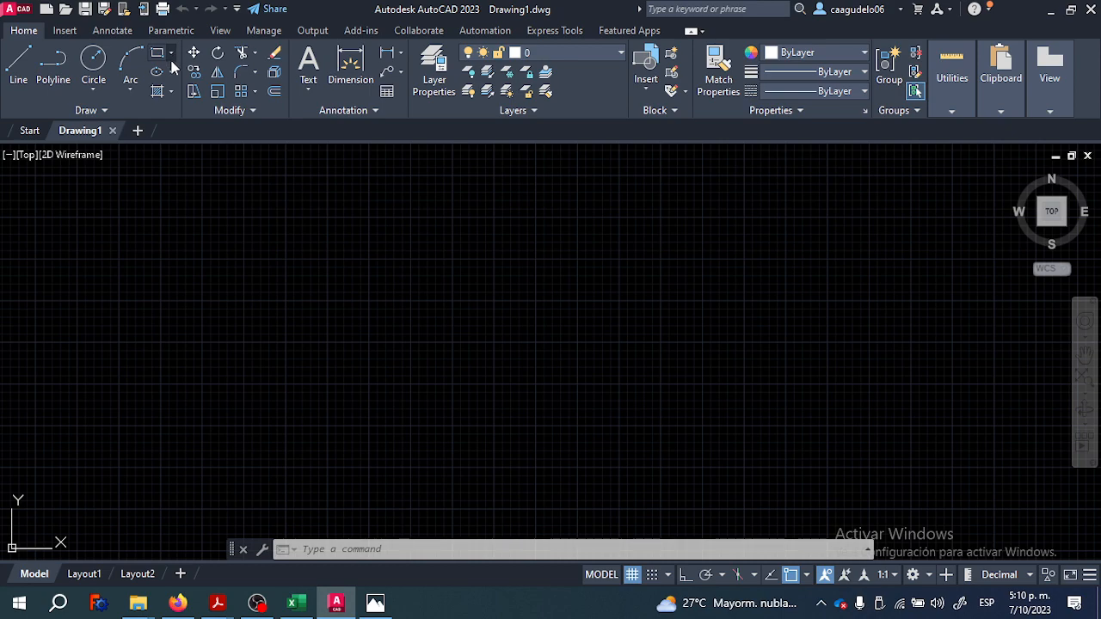
left_click(172, 73)
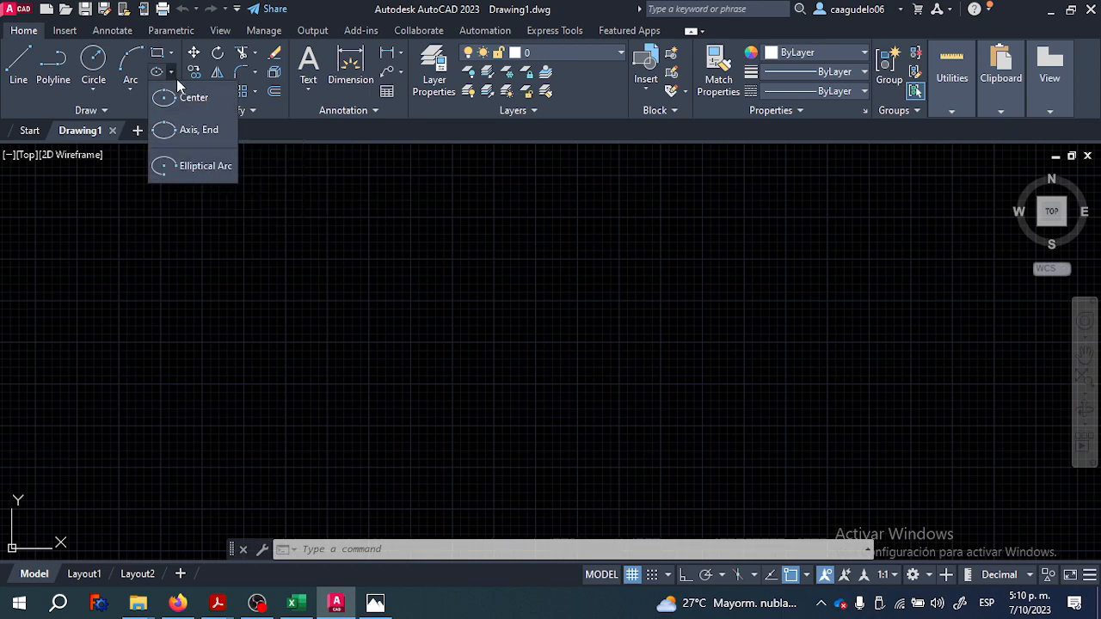
left_click(172, 74)
left_click(172, 92)
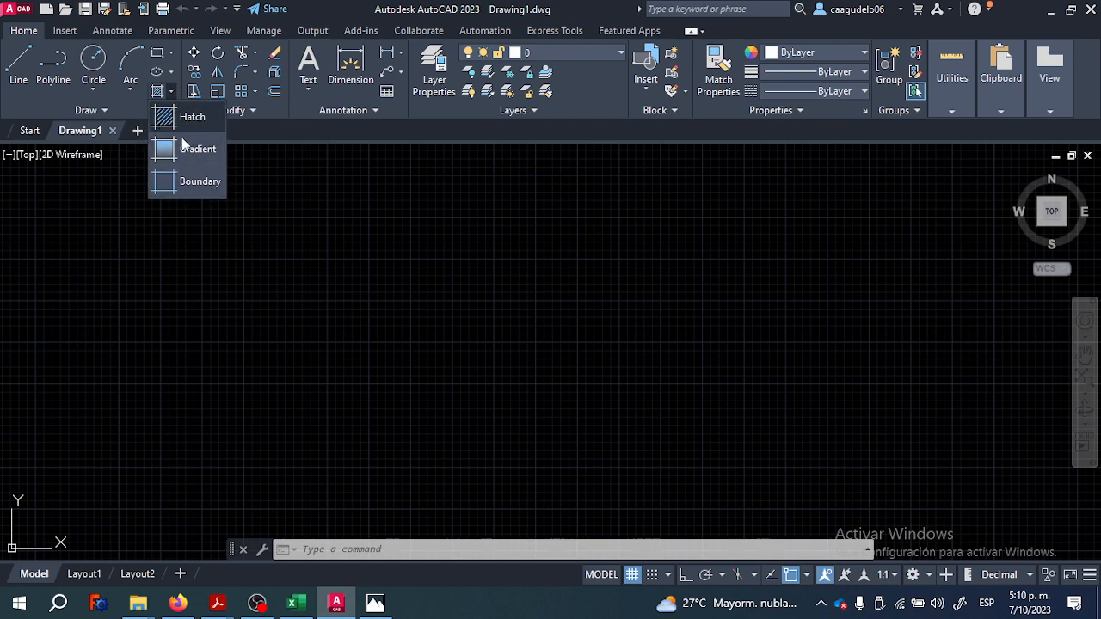
left_click(173, 90)
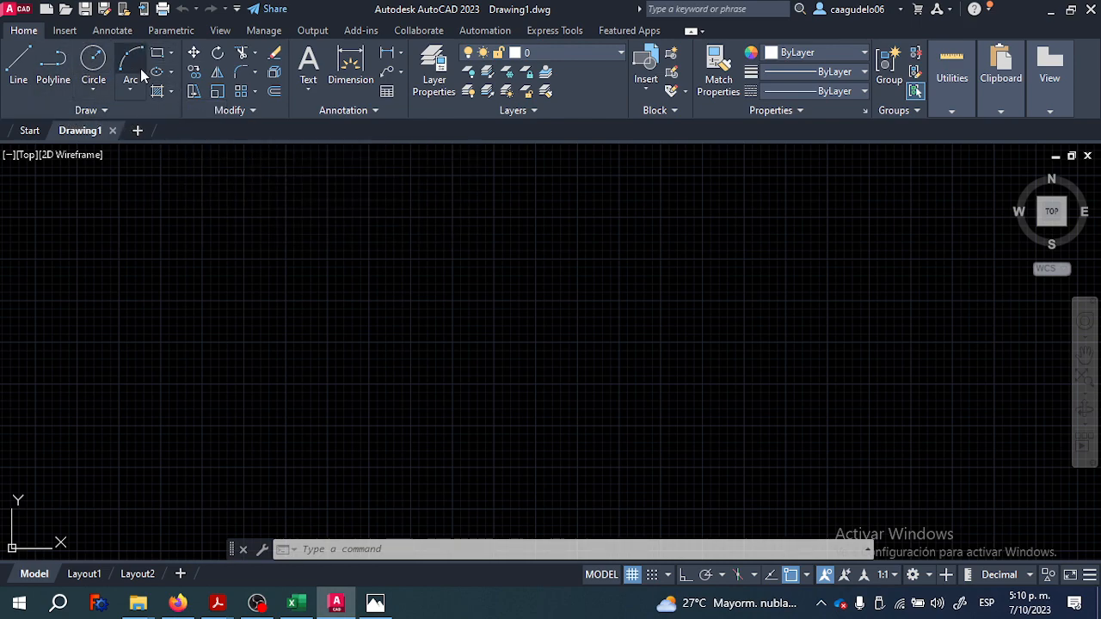
- Examine the additional drawing tools in the expanded Draw group, including Divide
left_click(104, 113)
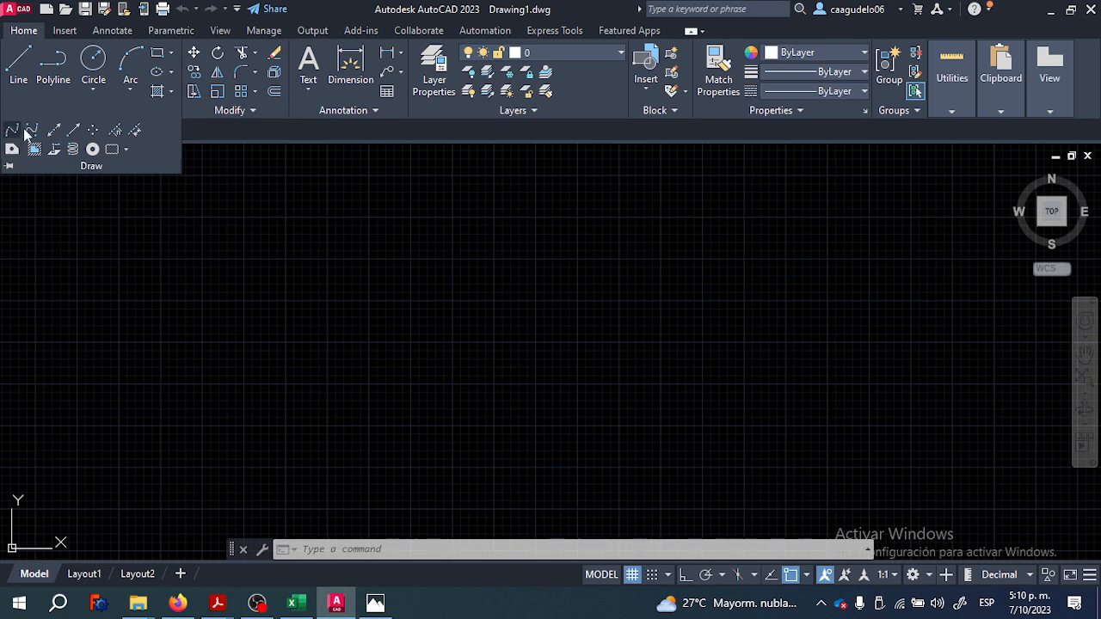
left_click(149, 197)
left_click(93, 229)
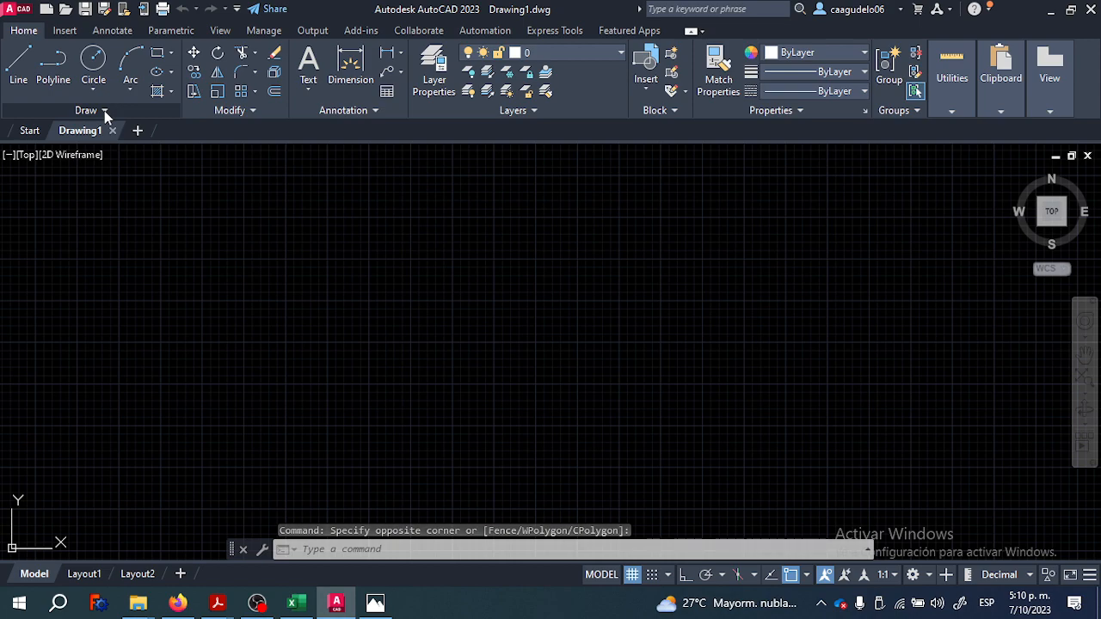
left_click(105, 112)
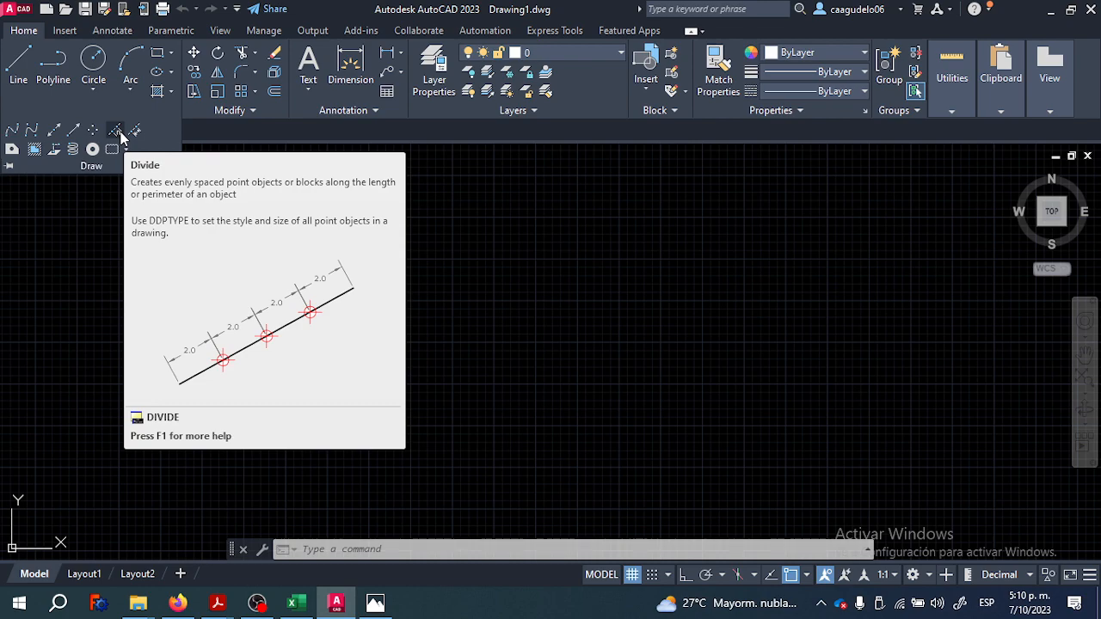
left_click(221, 156)
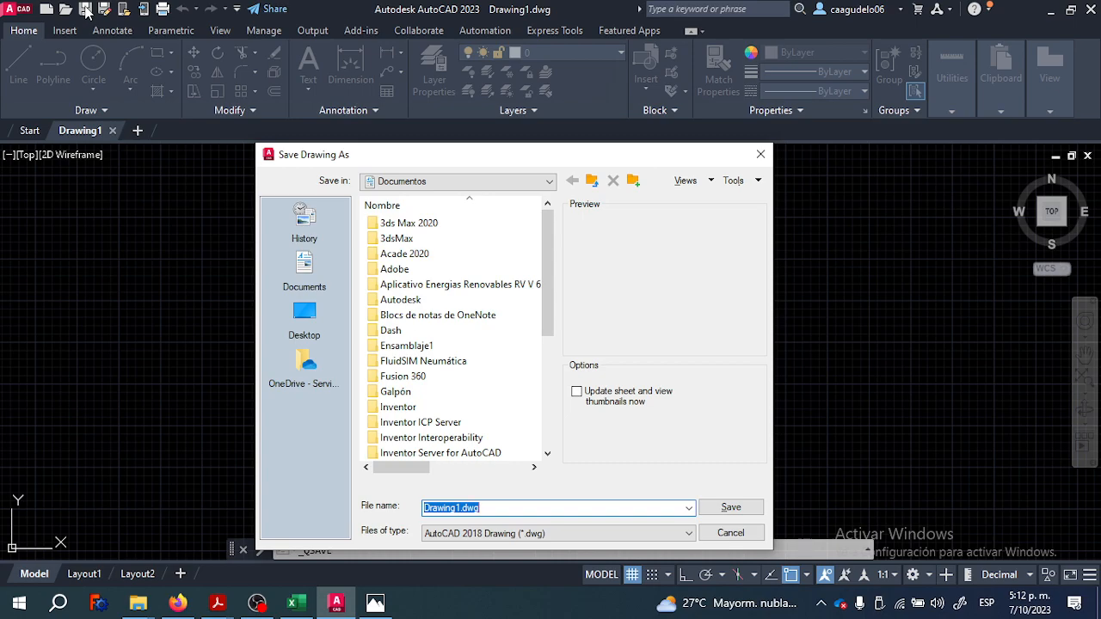
- Examine the available save locations and the drawing, template and DXF file types in the Save Drawing As dialog
left_click_drag(394, 152, 347, 120)
left_click(387, 149)
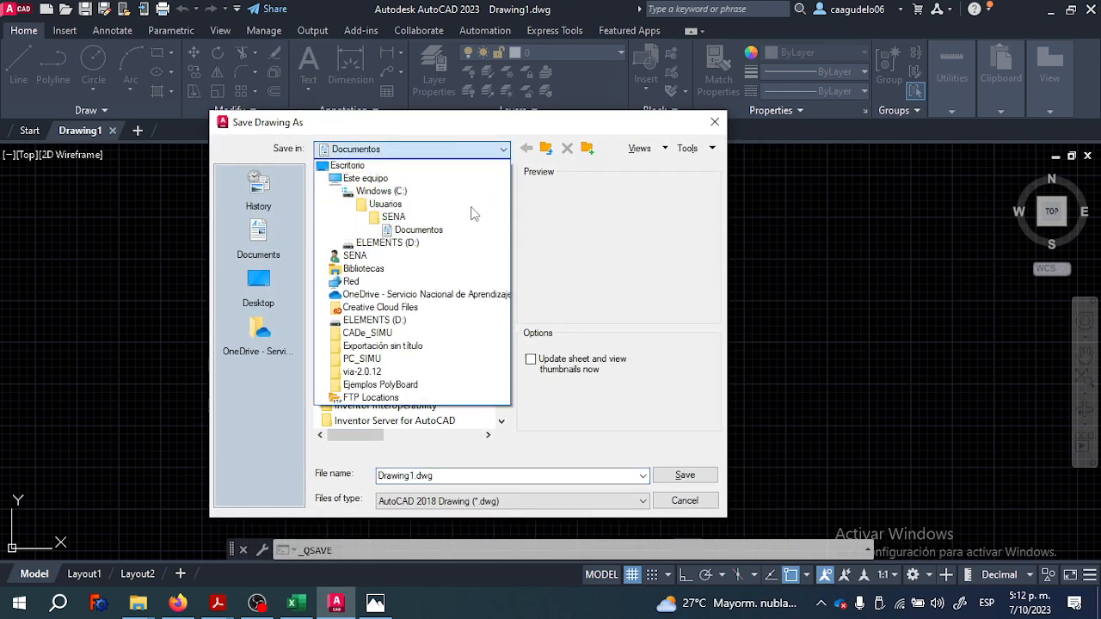
left_click(423, 132)
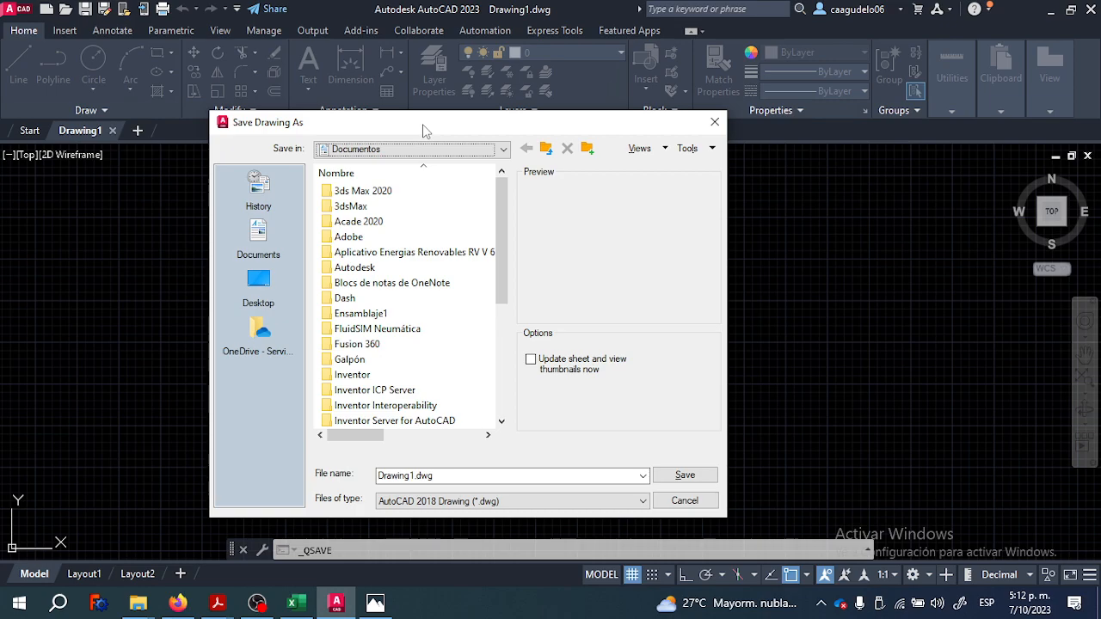
left_click_drag(414, 129, 406, 93)
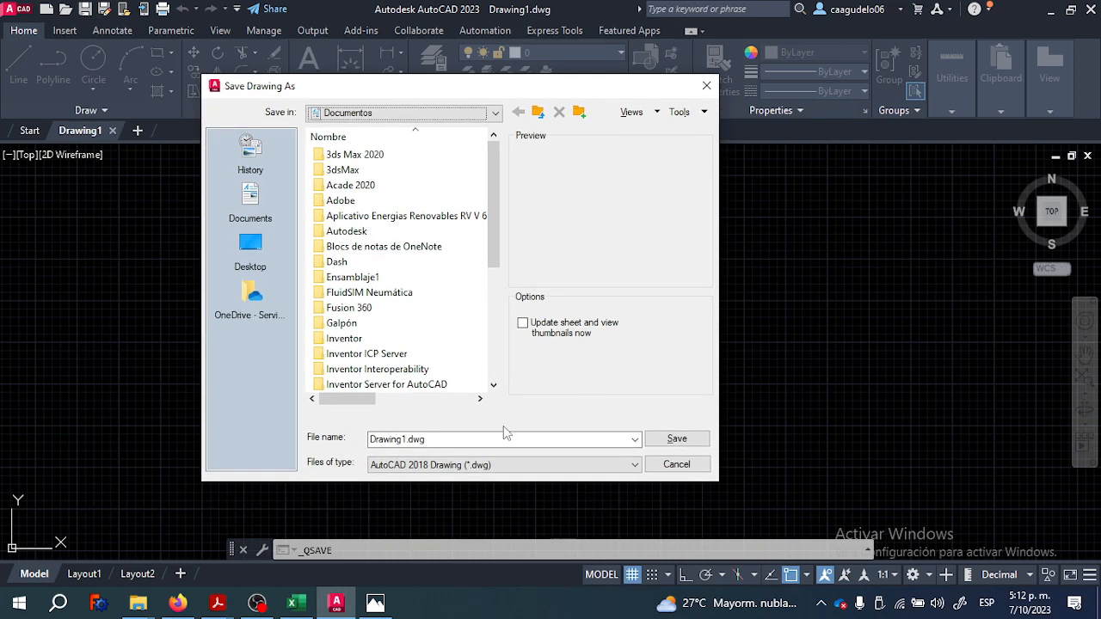
left_click(471, 472)
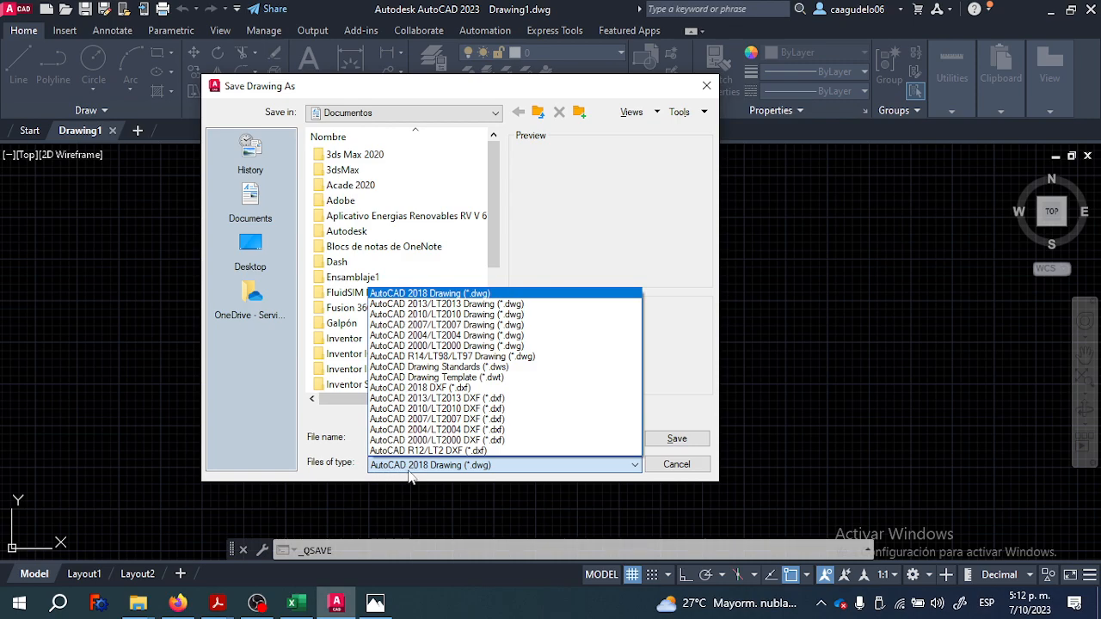
left_click(332, 470)
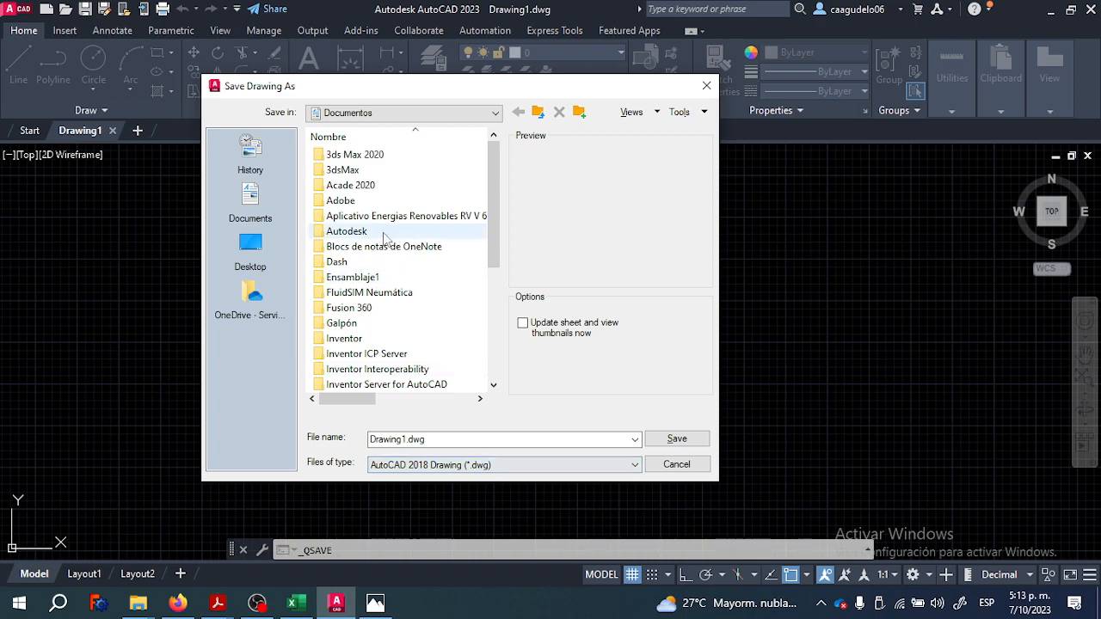
- Save the drawing to the Desktop as "Ejercicio 1 - practica" in AutoCAD 2018 Drawing format
left_click(246, 272)
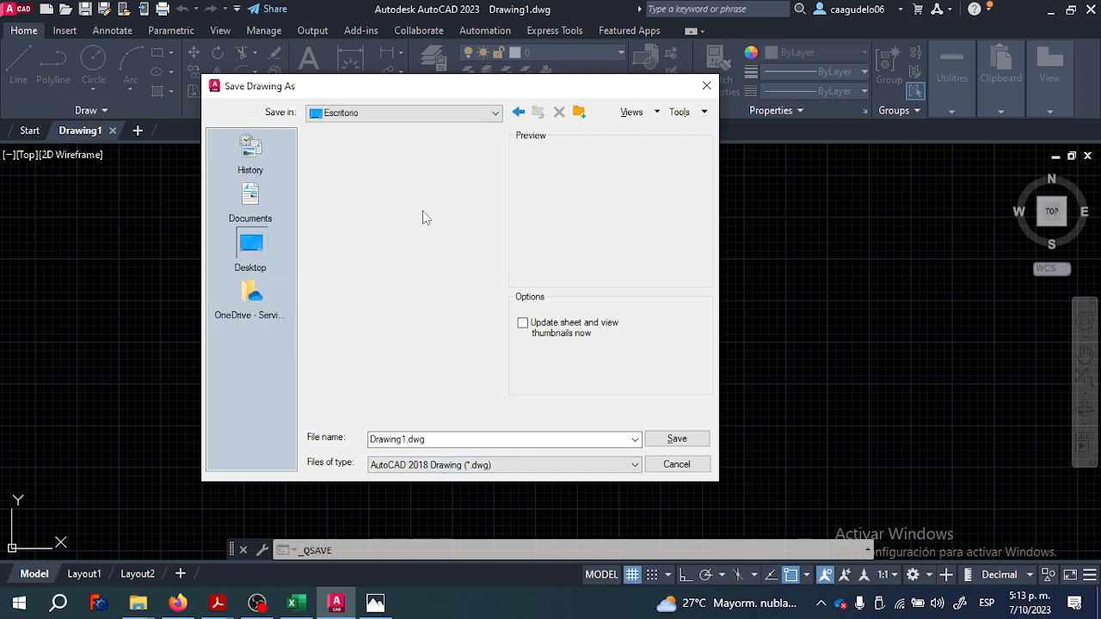
double_click(429, 439)
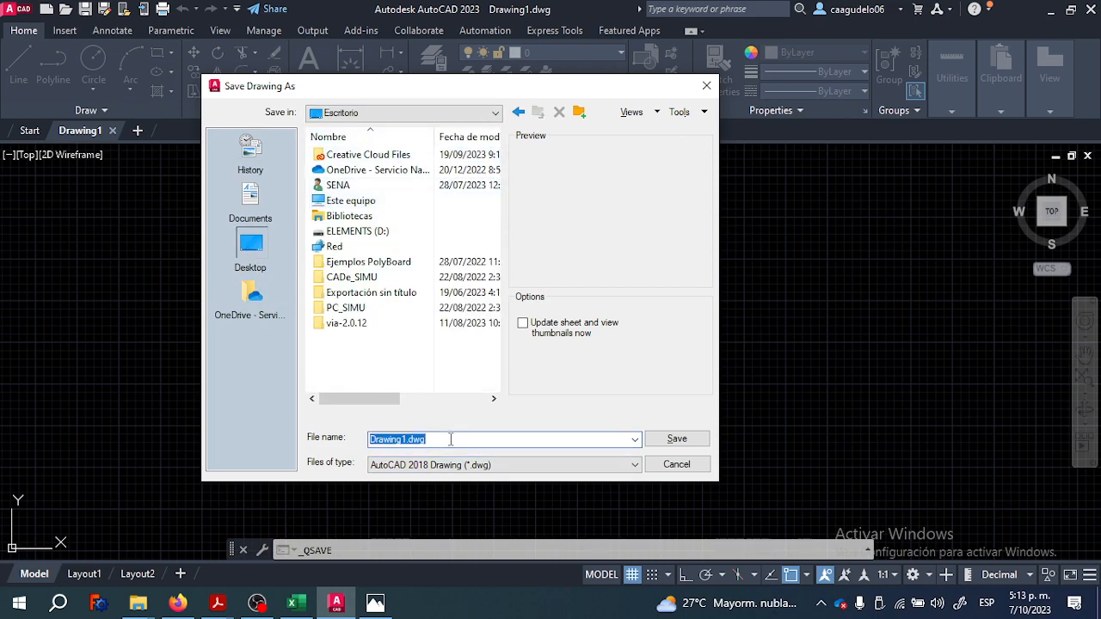
type("Ejerci")
key("BackSpace")
key("BackSpace")
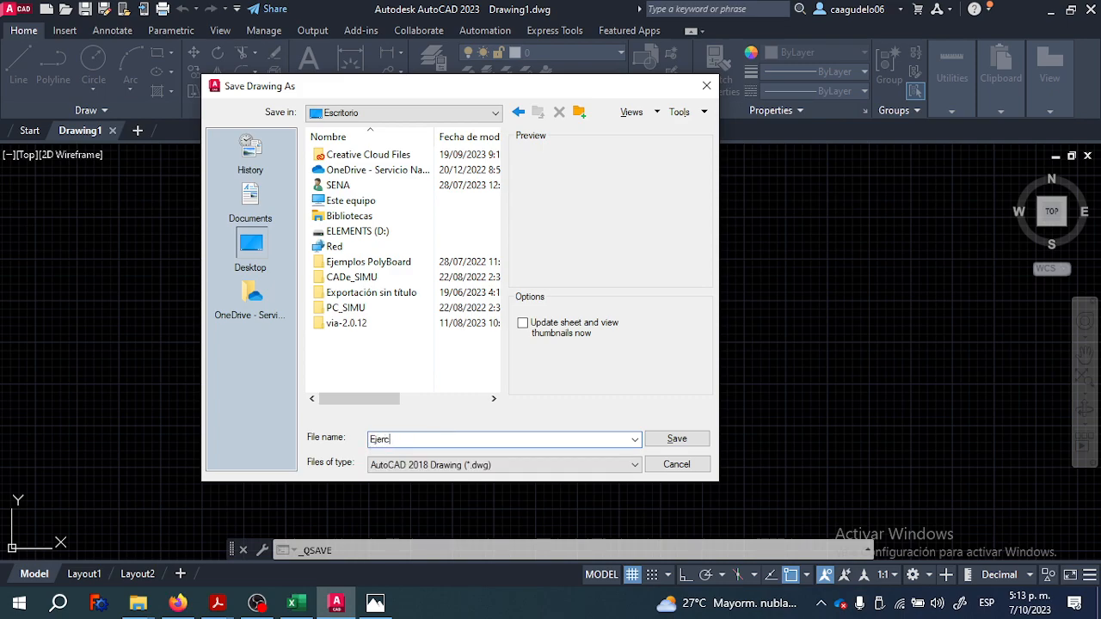
type("cicio 1 - practica")
left_click_drag(457, 440, 355, 419)
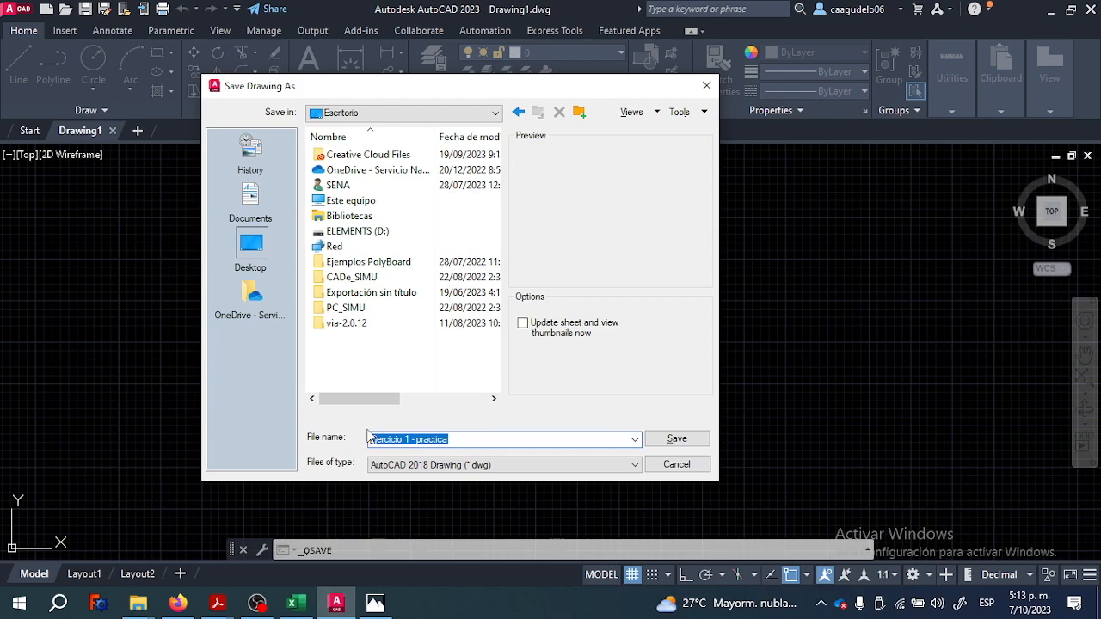
left_click(674, 438)
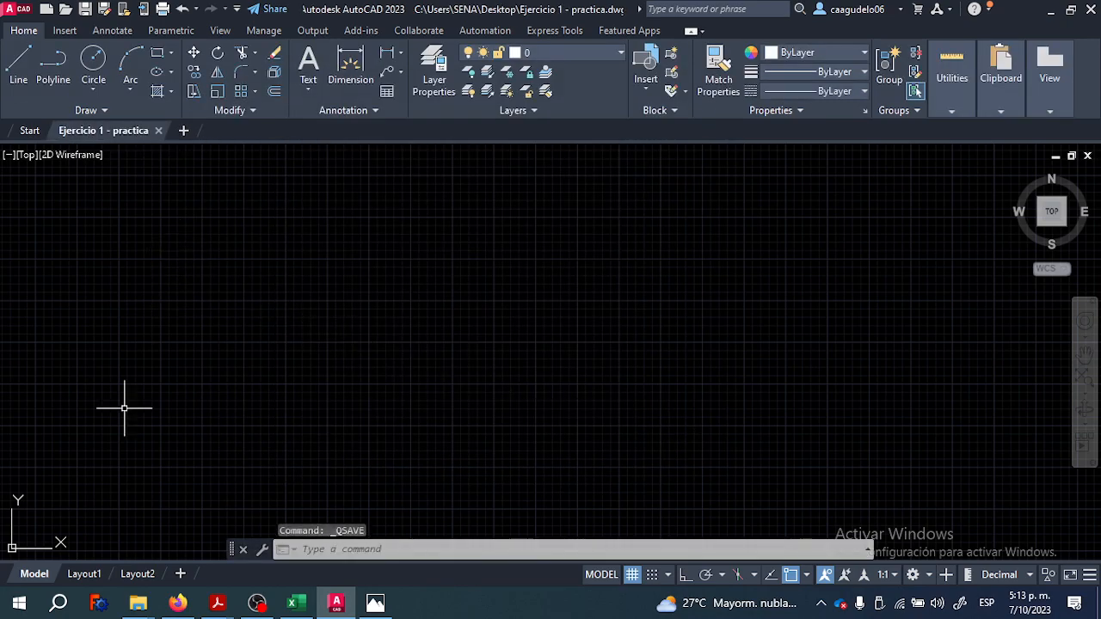
- Switch to File Explorer and examine the saved Ejercicio 1 - practica files on the Desktop, including their dates and types
mouse_move(136, 604)
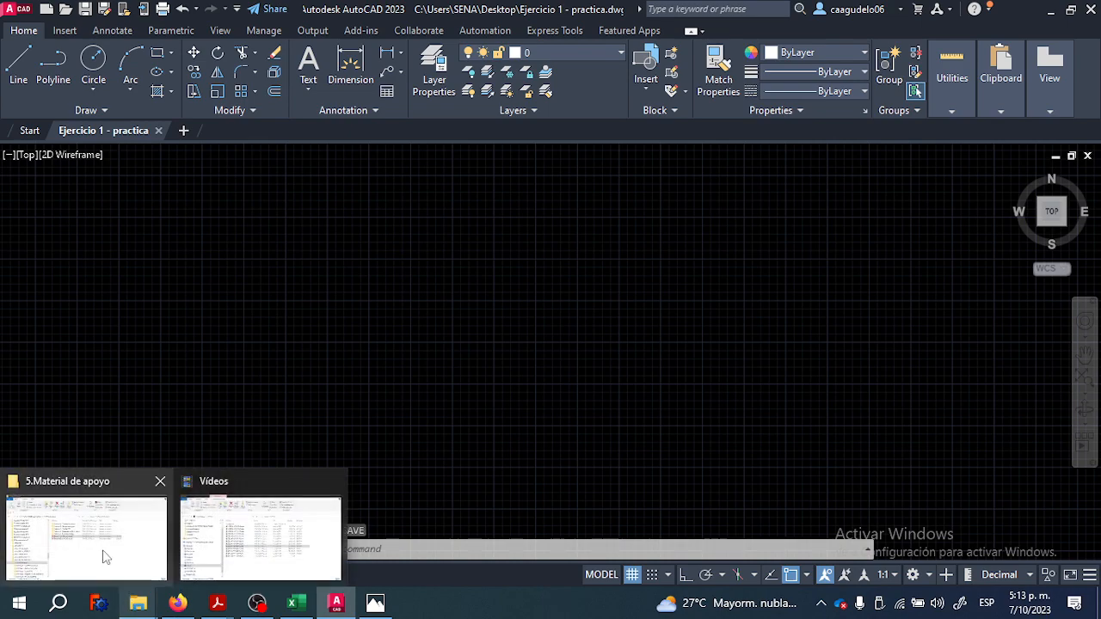
left_click(108, 550)
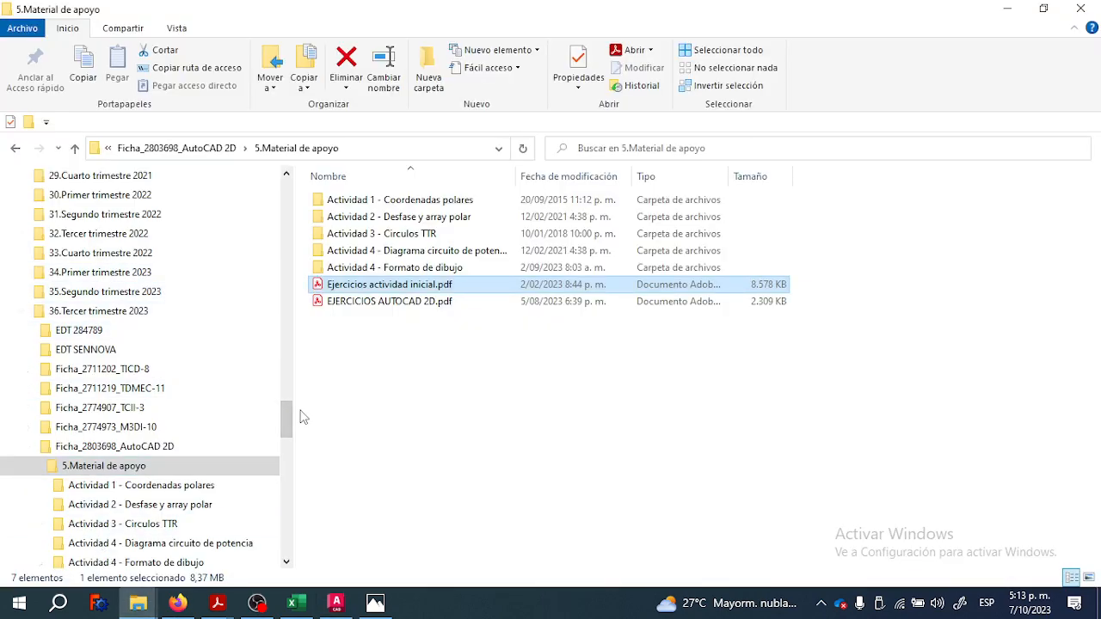
key("super+e")
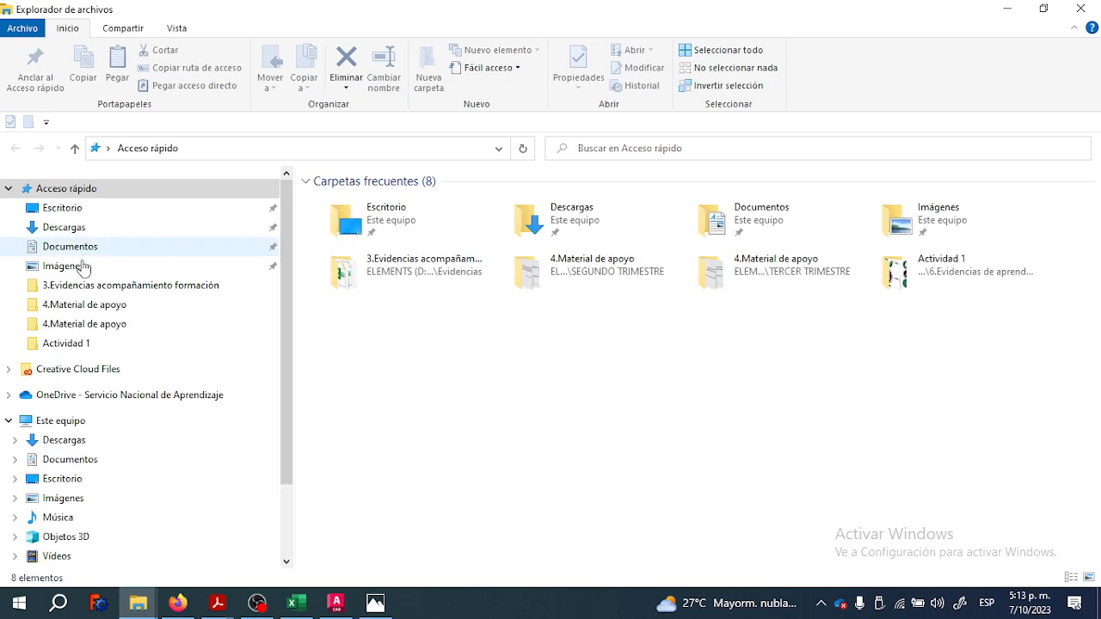
left_click(67, 209)
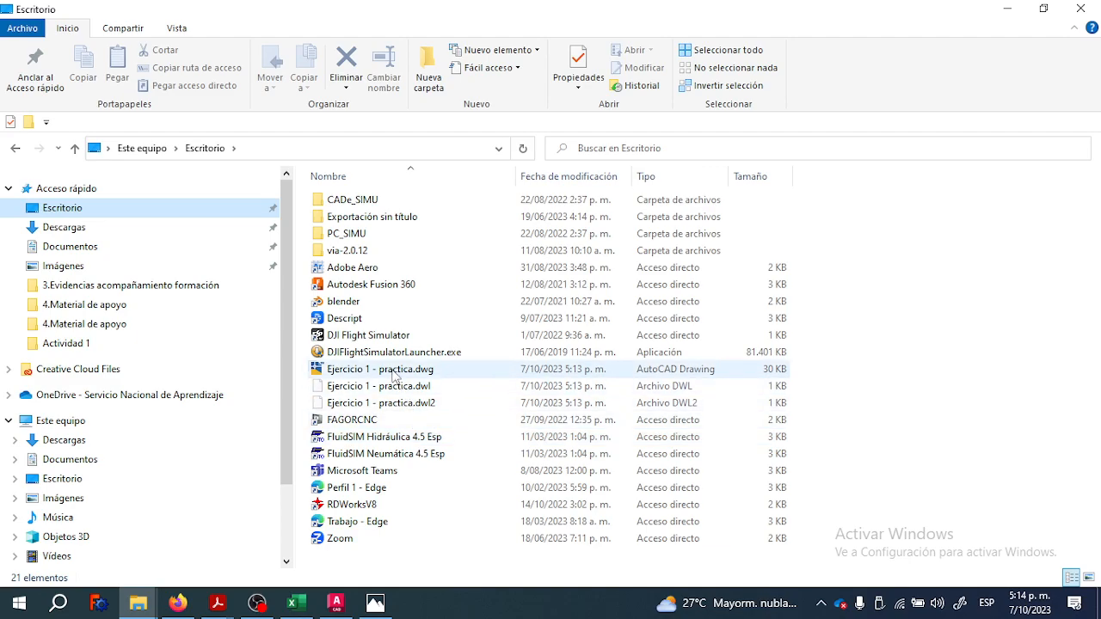
left_click(393, 372)
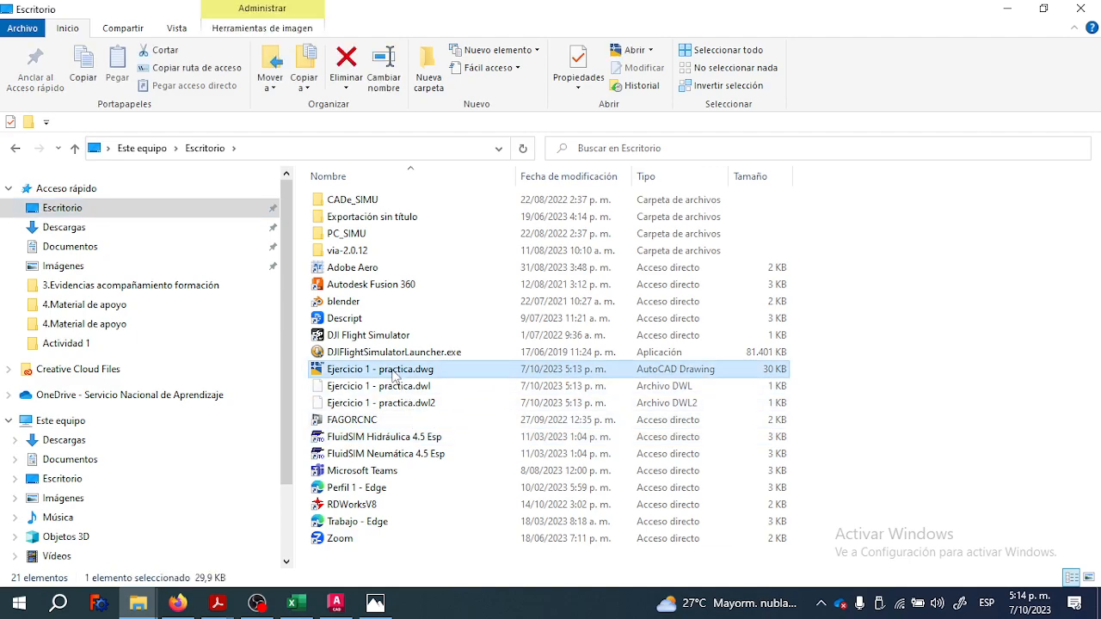
left_click(405, 388)
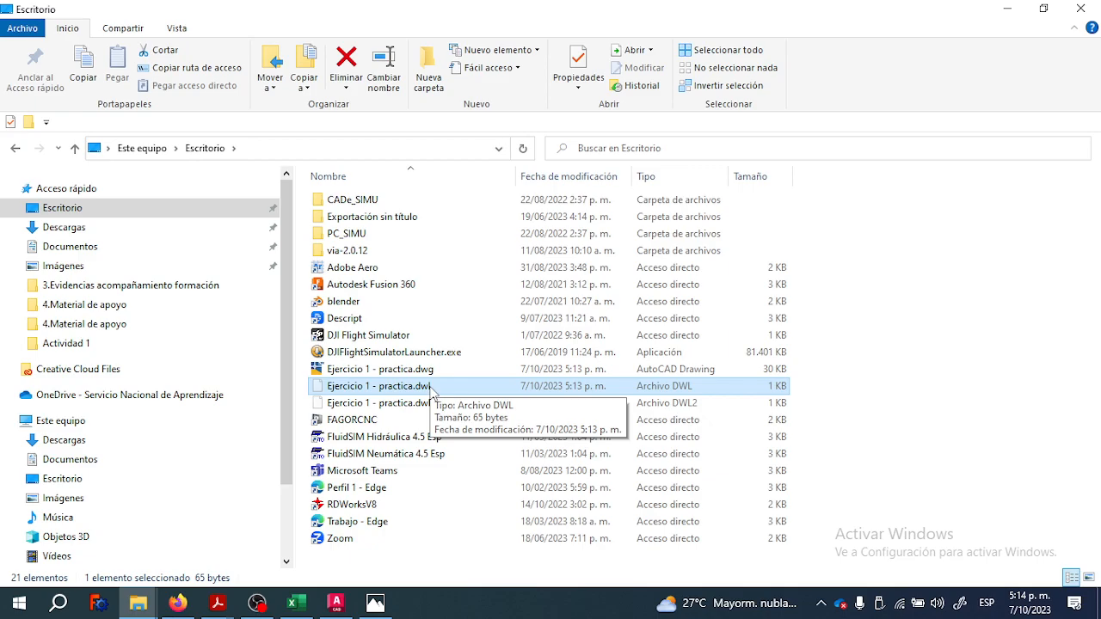
left_click(343, 372)
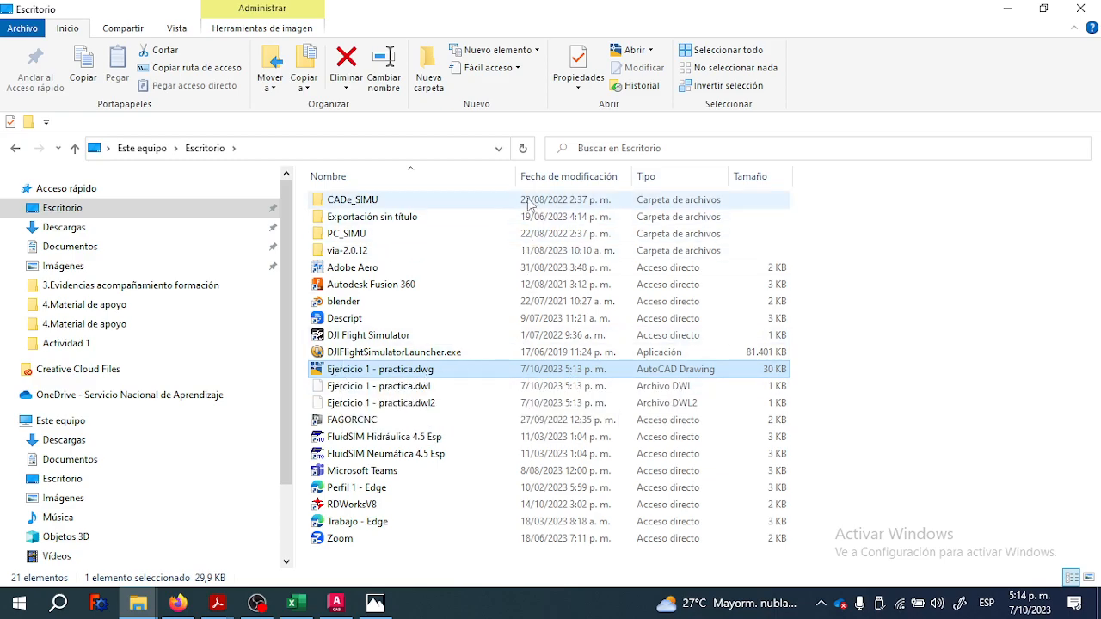
left_click_drag(513, 181, 497, 181)
left_click_drag(616, 178, 634, 178)
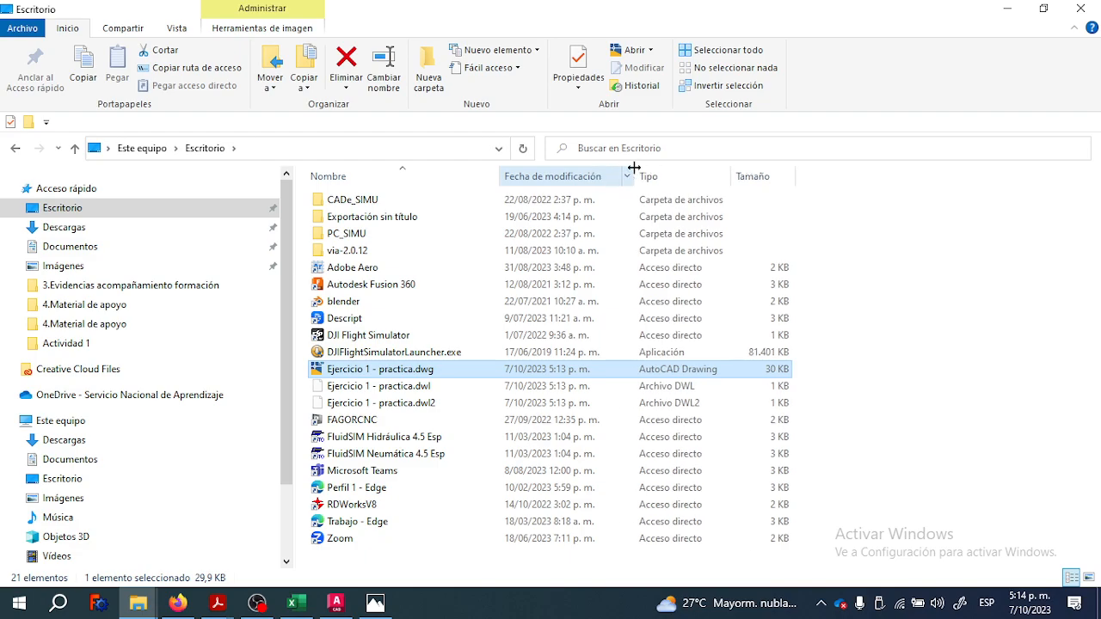
left_click_drag(731, 178, 758, 178)
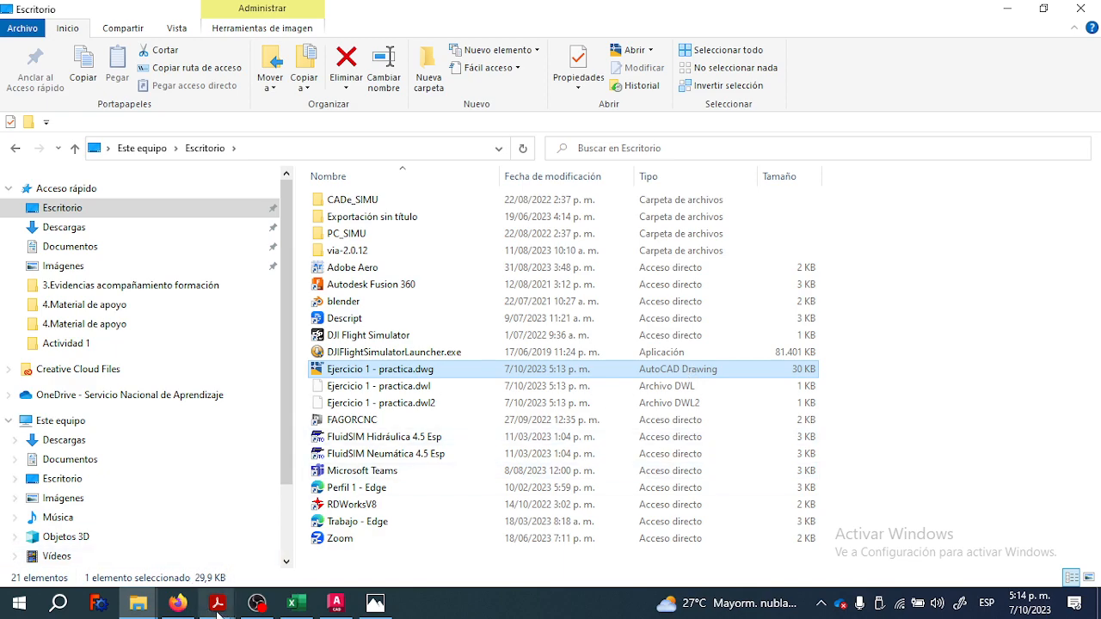
- Switch back to AutoCAD, draw a slightly sloping line left of the drawing area's centre, and save the drawing
left_click(336, 605)
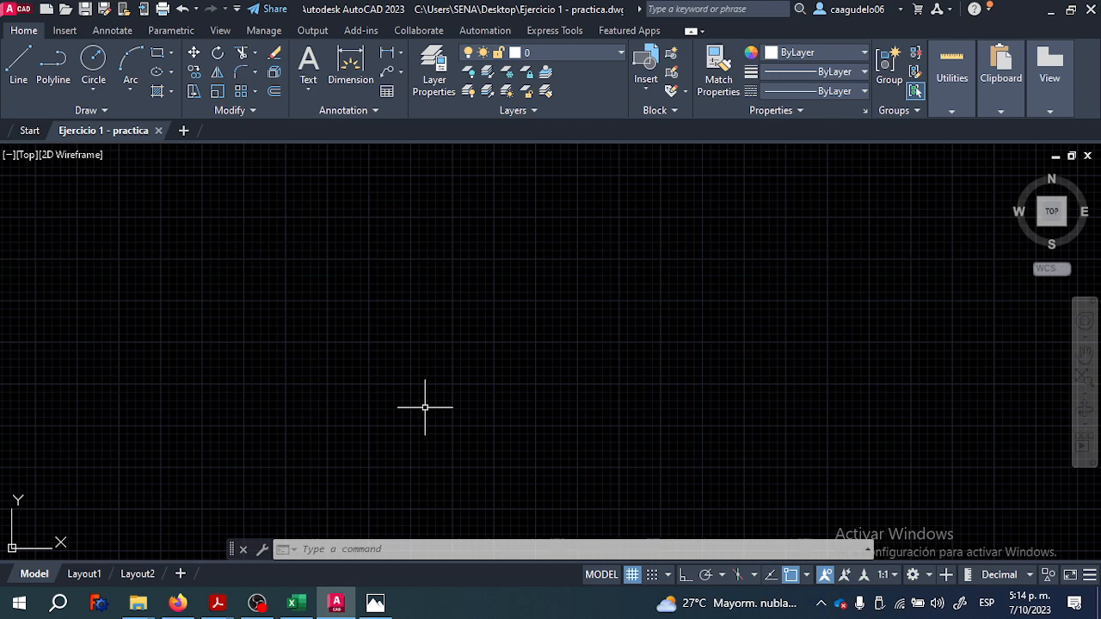
left_click(85, 10)
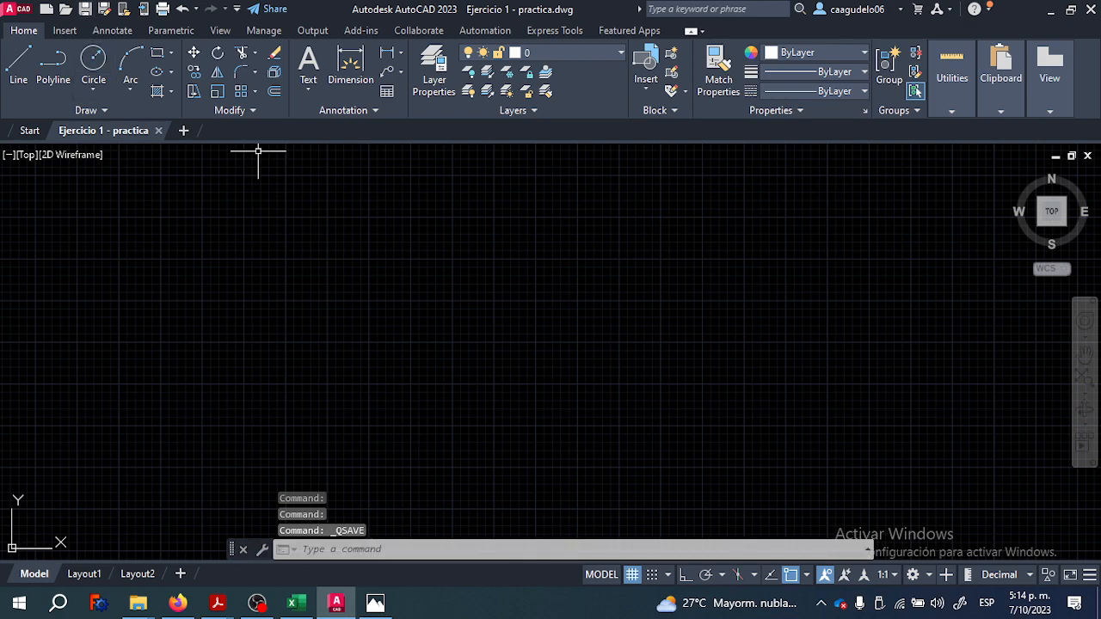
left_click(18, 68)
left_click(211, 304)
left_click(458, 296)
key("Return")
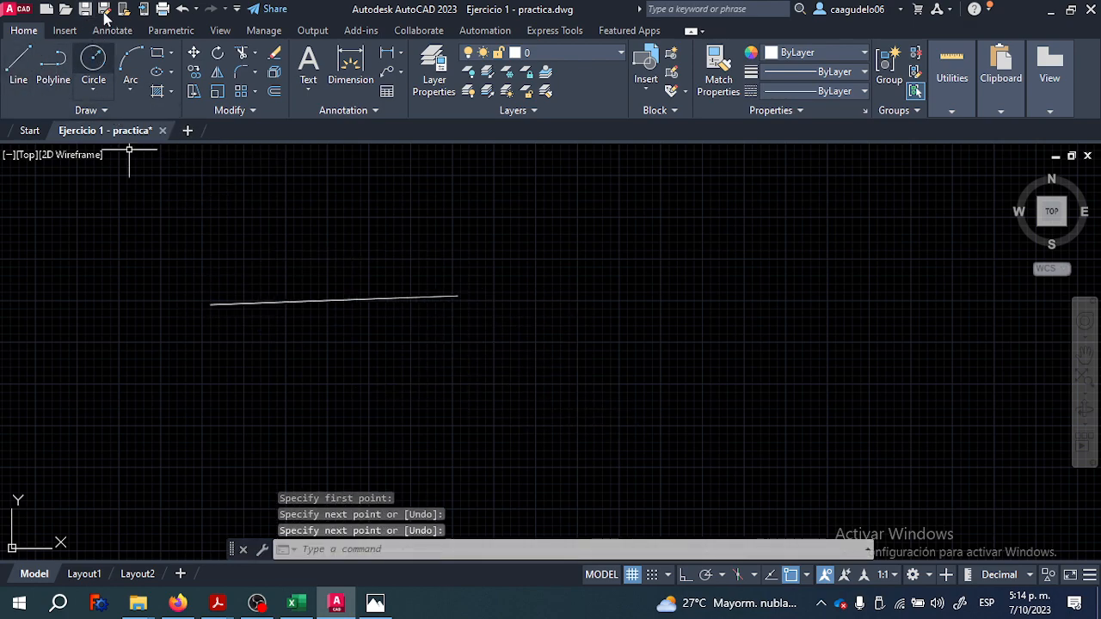
left_click(85, 9)
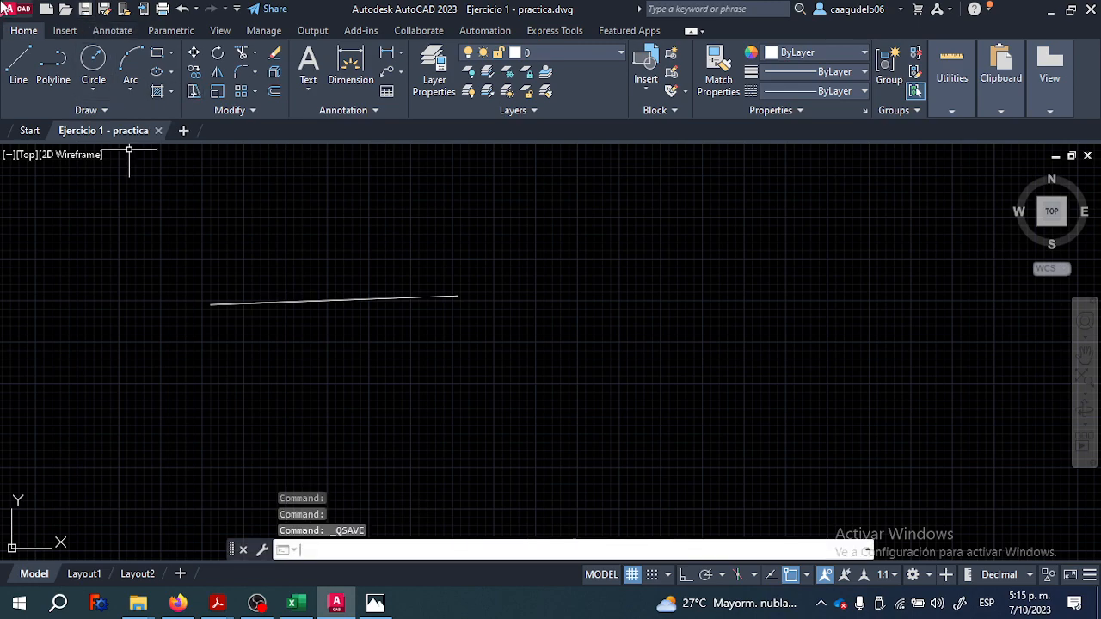
- Draw a circle just beyond the right end of the sloping line and save the drawing
left_click(521, 277)
left_click(571, 365)
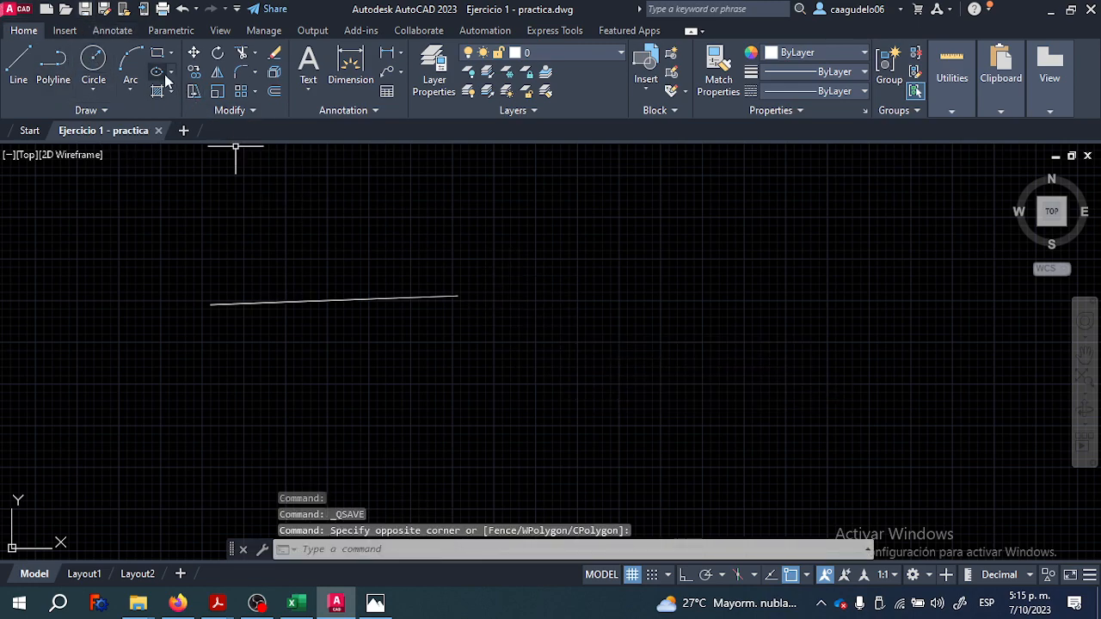
left_click(93, 60)
left_click(576, 298)
left_click(639, 370)
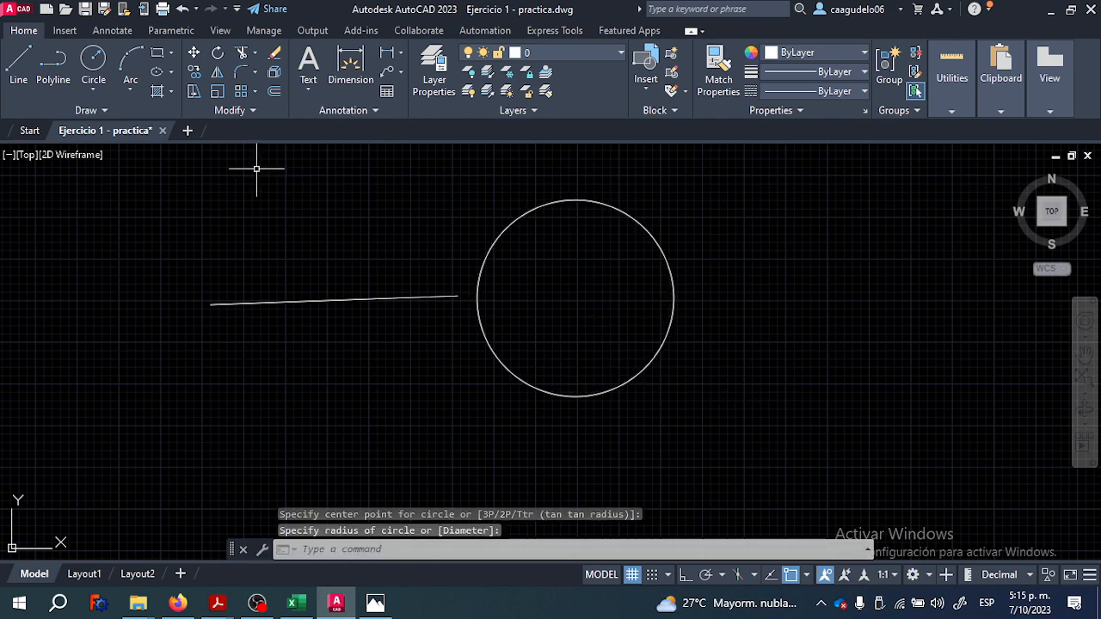
key("ctrl+s")
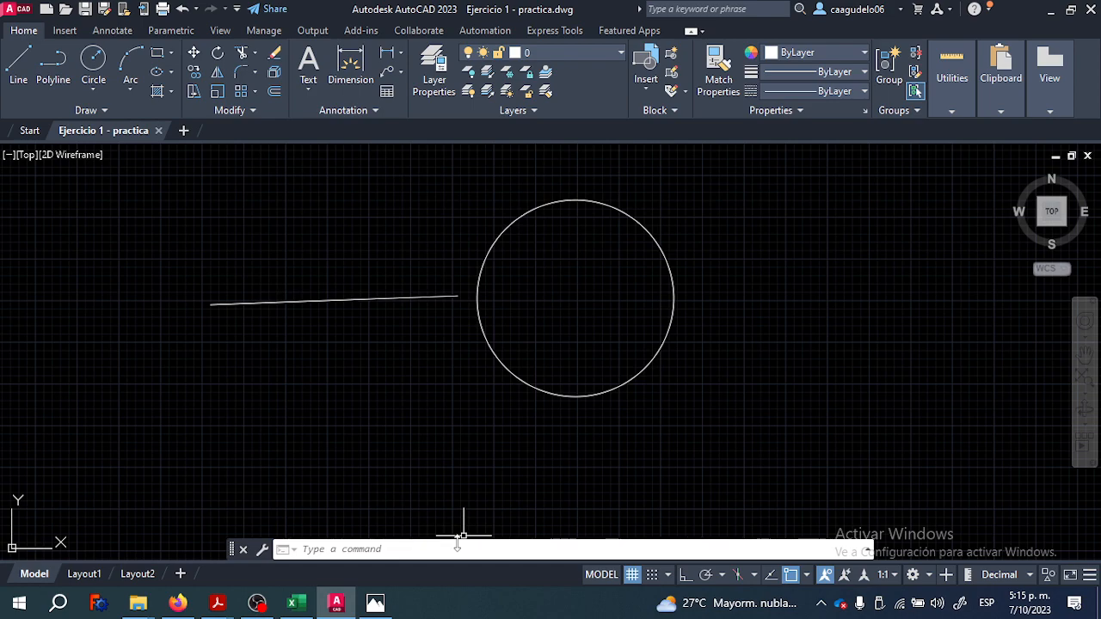
- Try a multi-line command history display, then leave the command line window as a slightly taller single-prompt bar
mouse_move(312, 531)
left_mouse_down()
mouse_move(319, 511)
mouse_move(316, 531)
left_mouse_up()
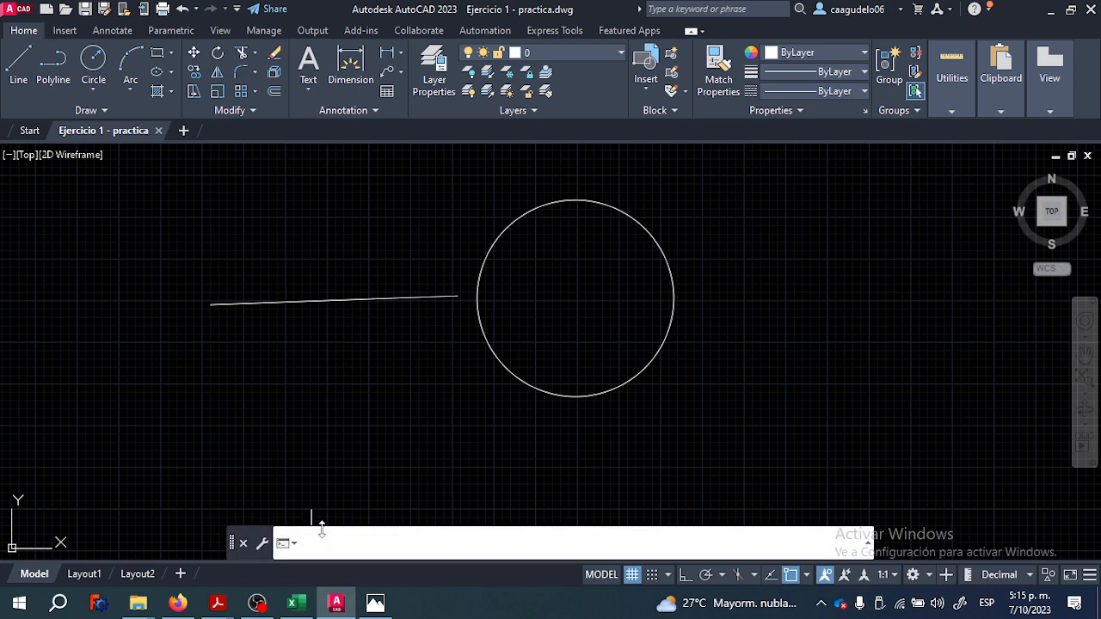
left_click_drag(410, 526, 408, 509)
left_click(324, 491)
left_click(326, 471)
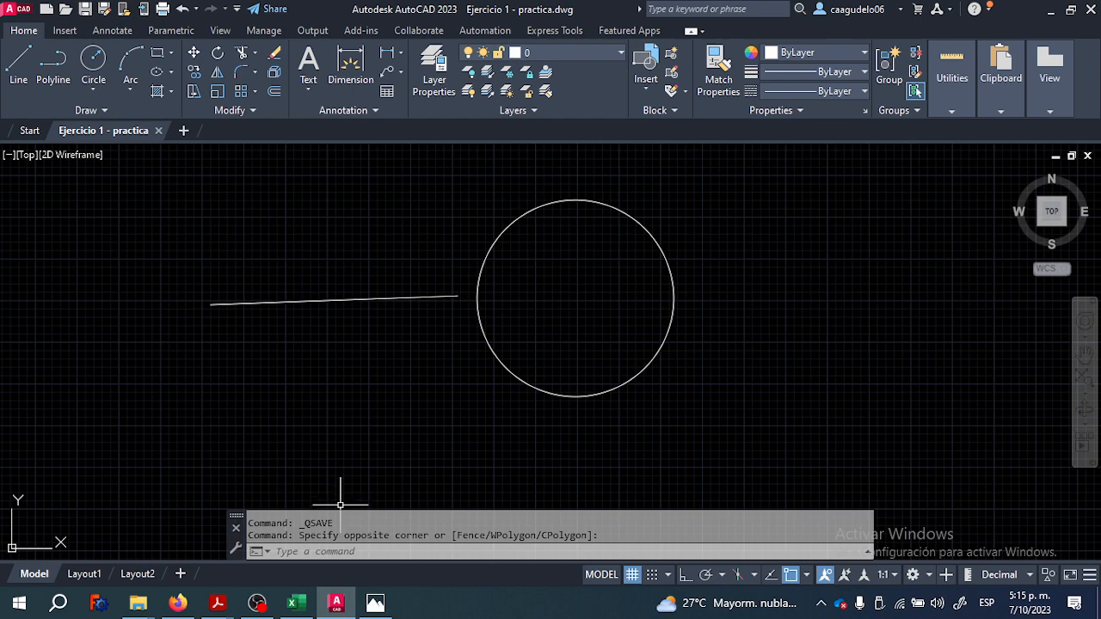
left_click_drag(336, 510, 424, 522)
left_click(360, 543)
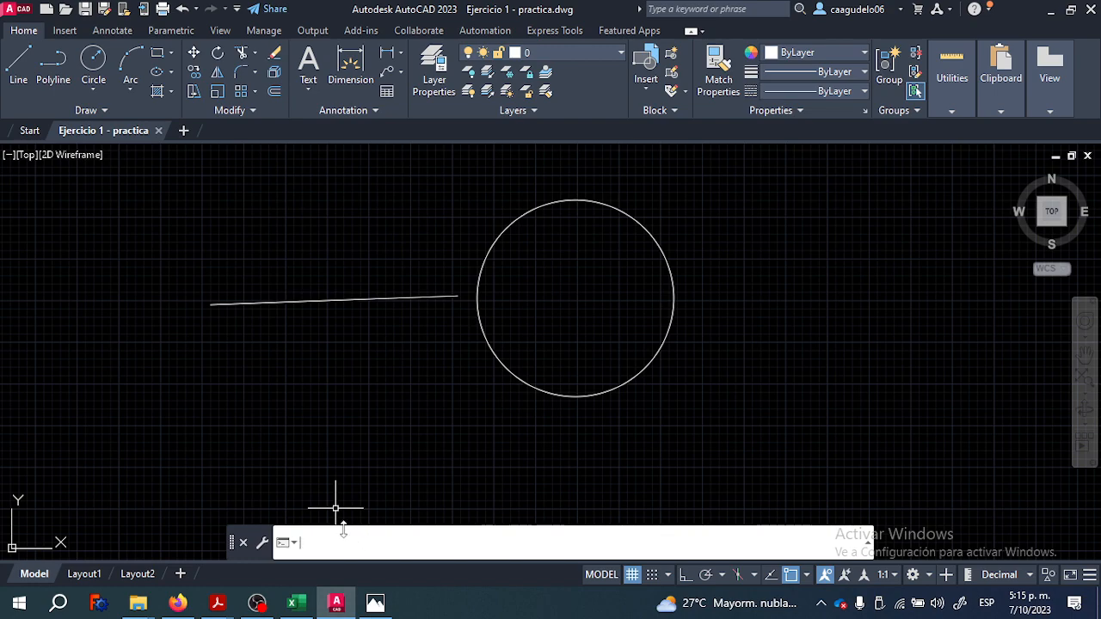
- Start the Line command to examine its first-point prompt on the command line, and cancel it
left_click(17, 79)
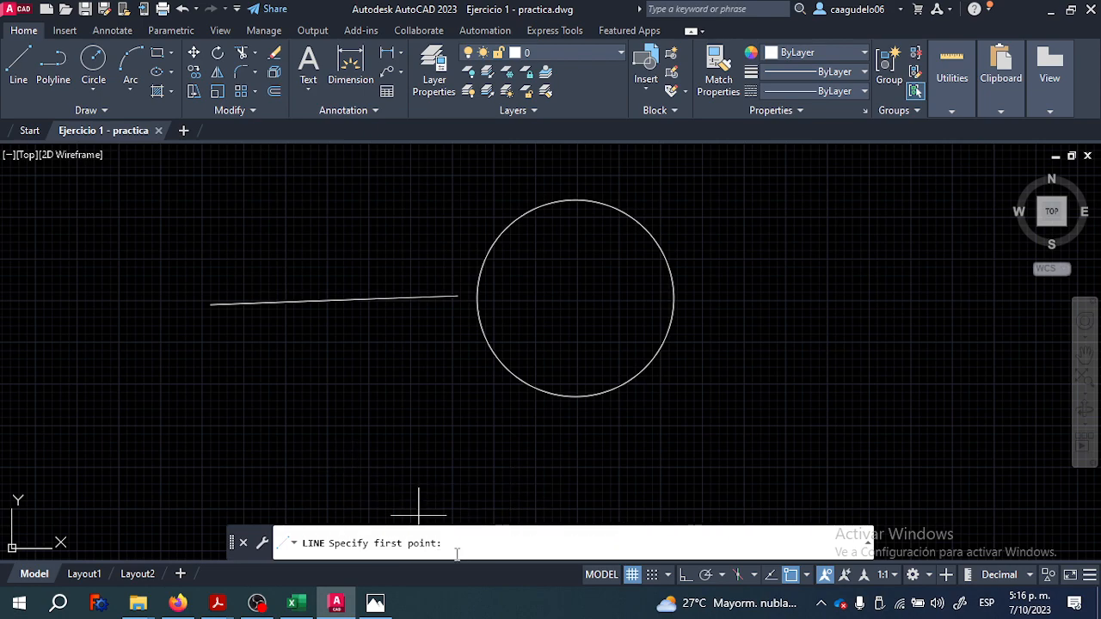
key("Escape")
key("Escape")
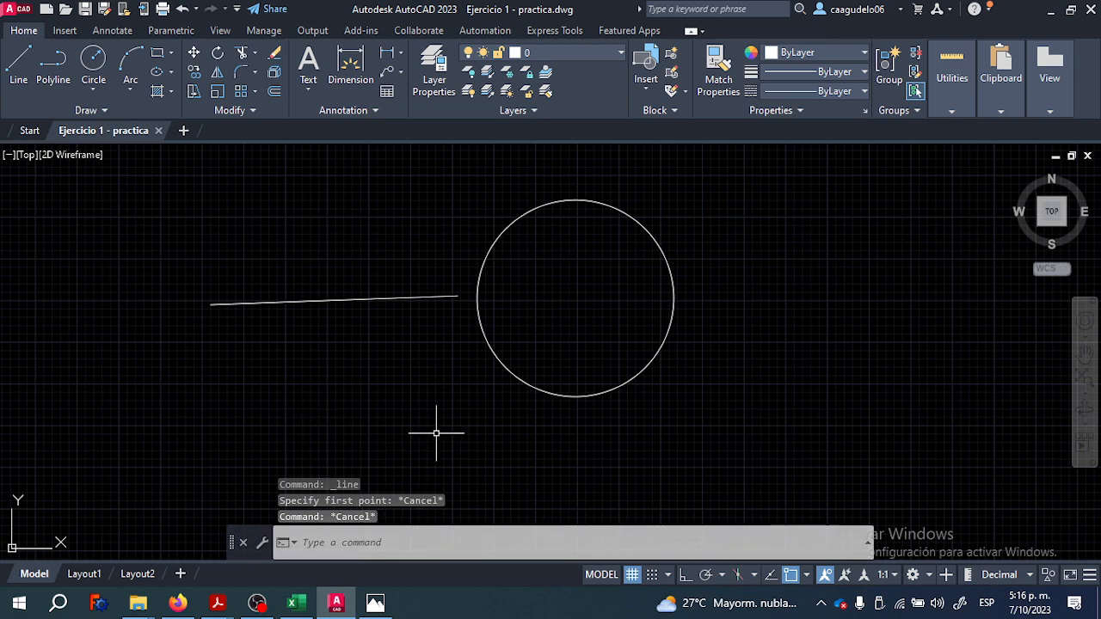
key("Escape")
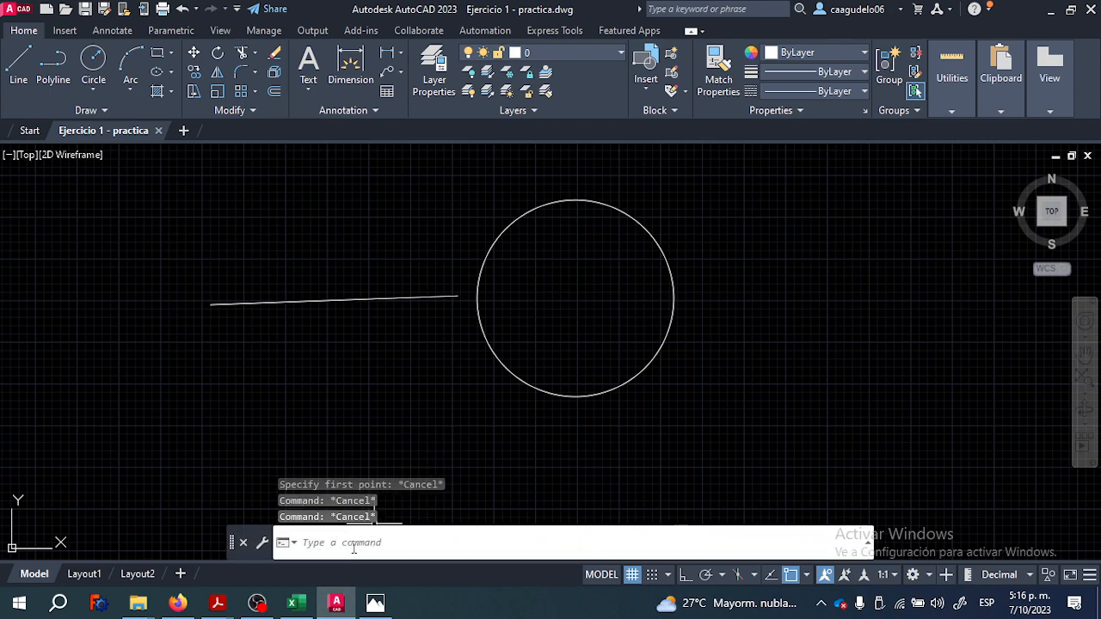
- Examine the Display options and the Drawing Window Colors settings, leaving both without changes
right_click(454, 544)
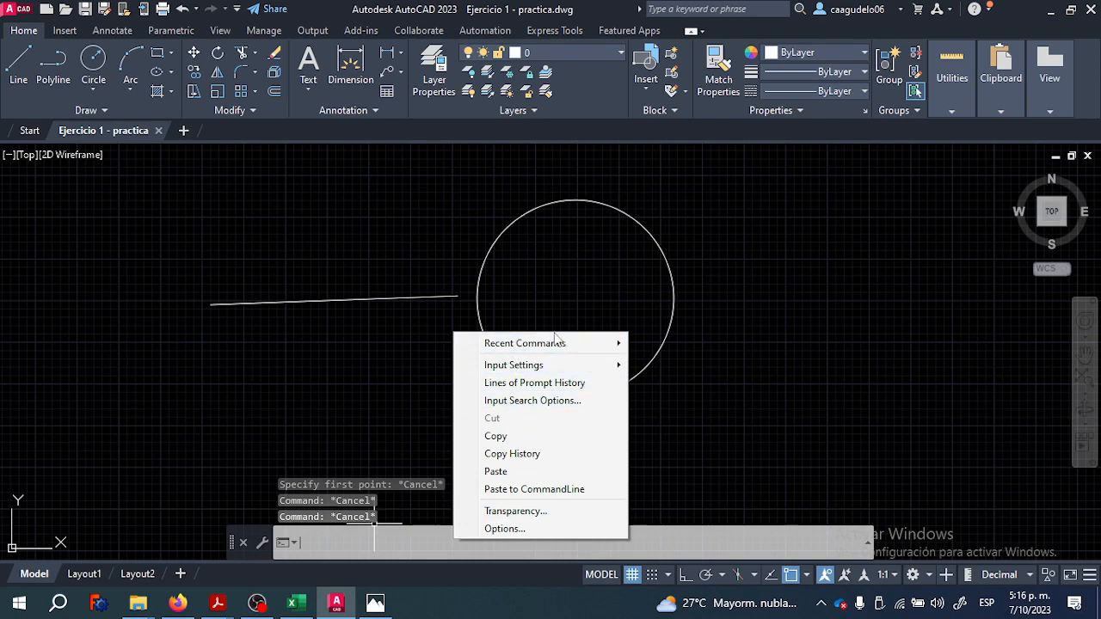
left_click(503, 529)
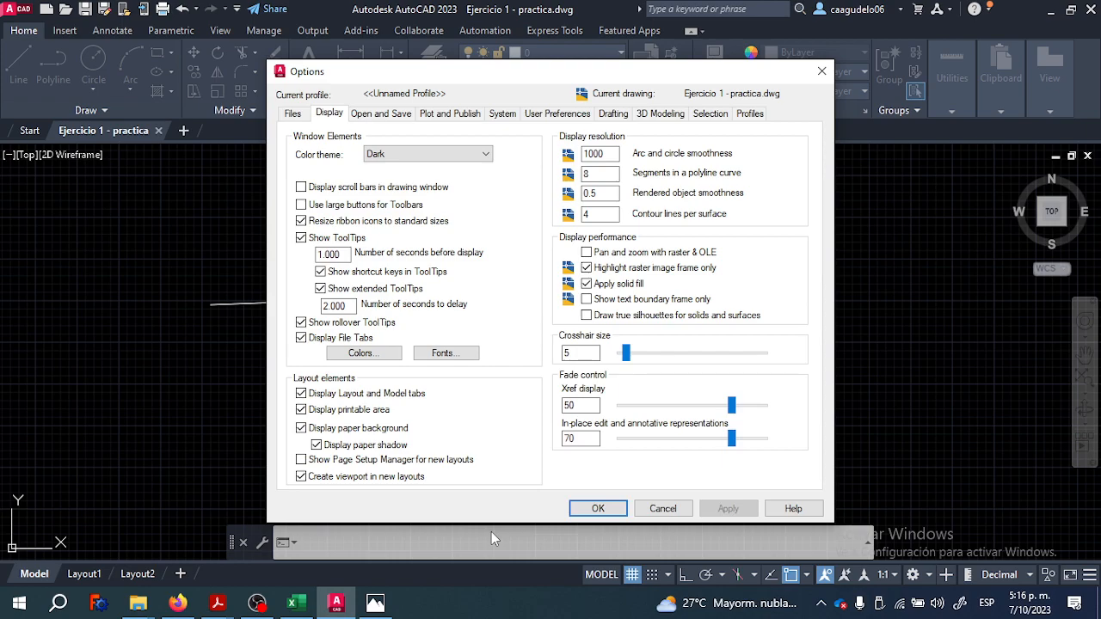
left_click_drag(367, 77, 372, 71)
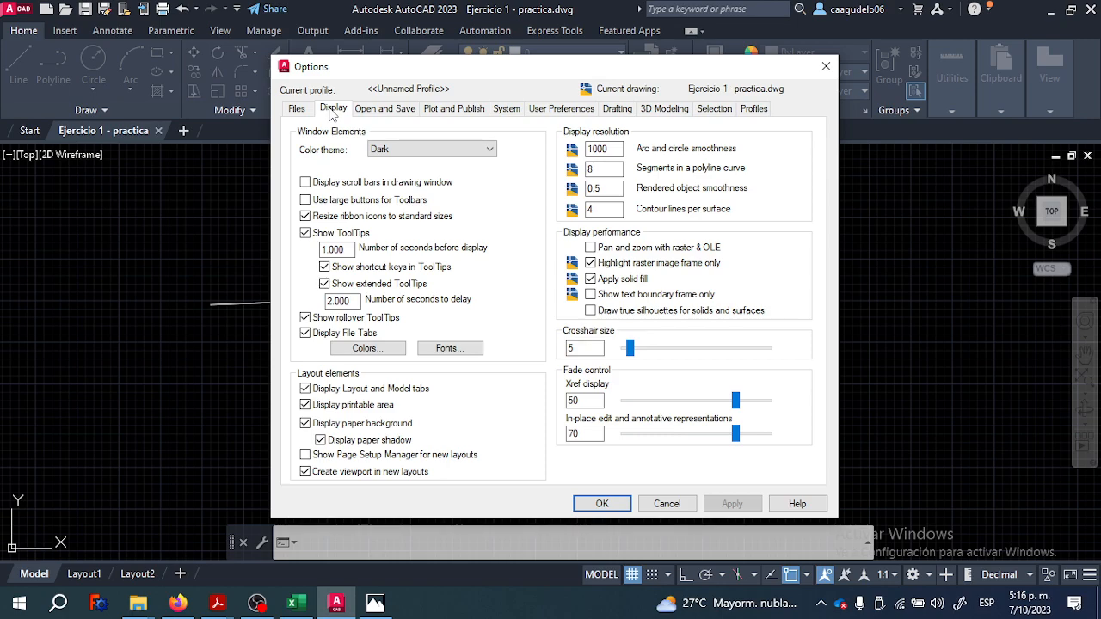
left_click(351, 357)
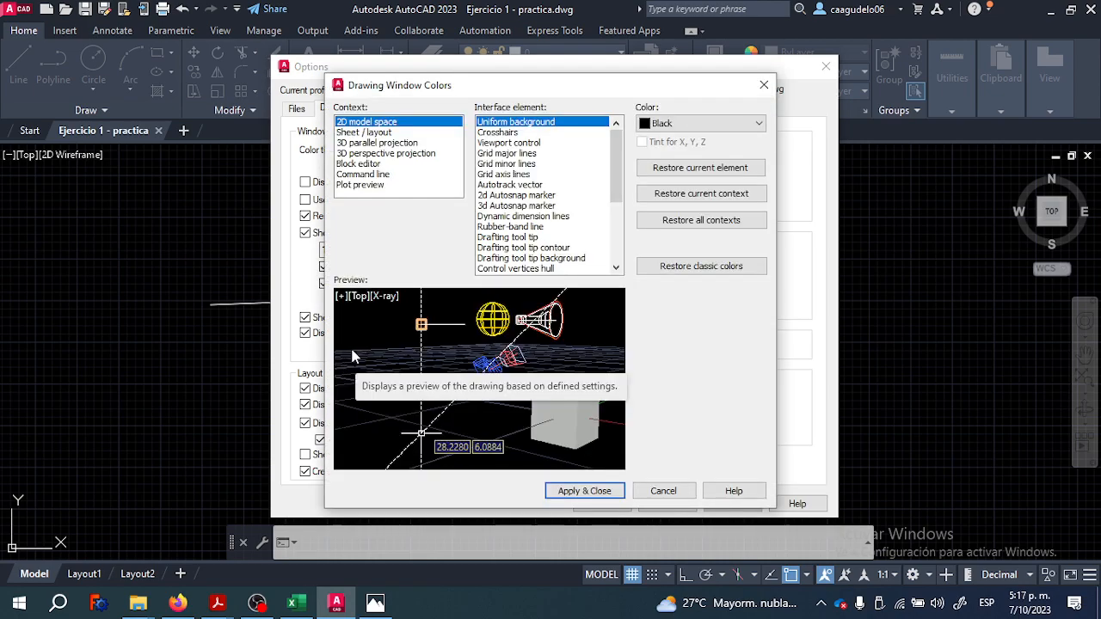
key("Escape")
key("Escape")
key("Escape")
key("Escape")
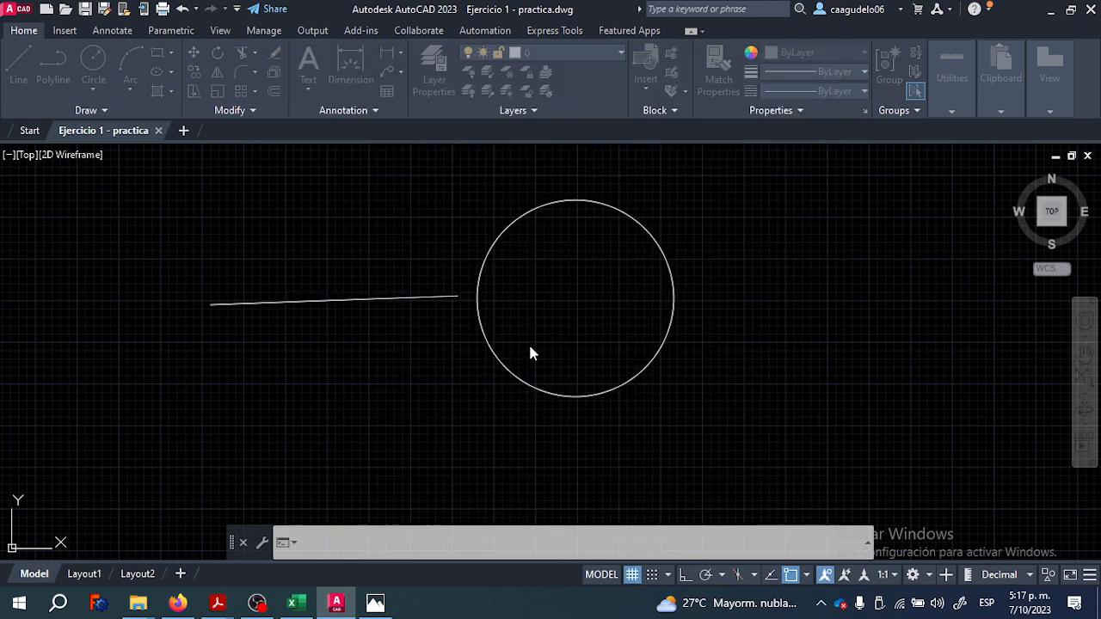
- Reopen the Display options from the command line, look over the drawing window colors, and return to the Display settings
right_click(473, 543)
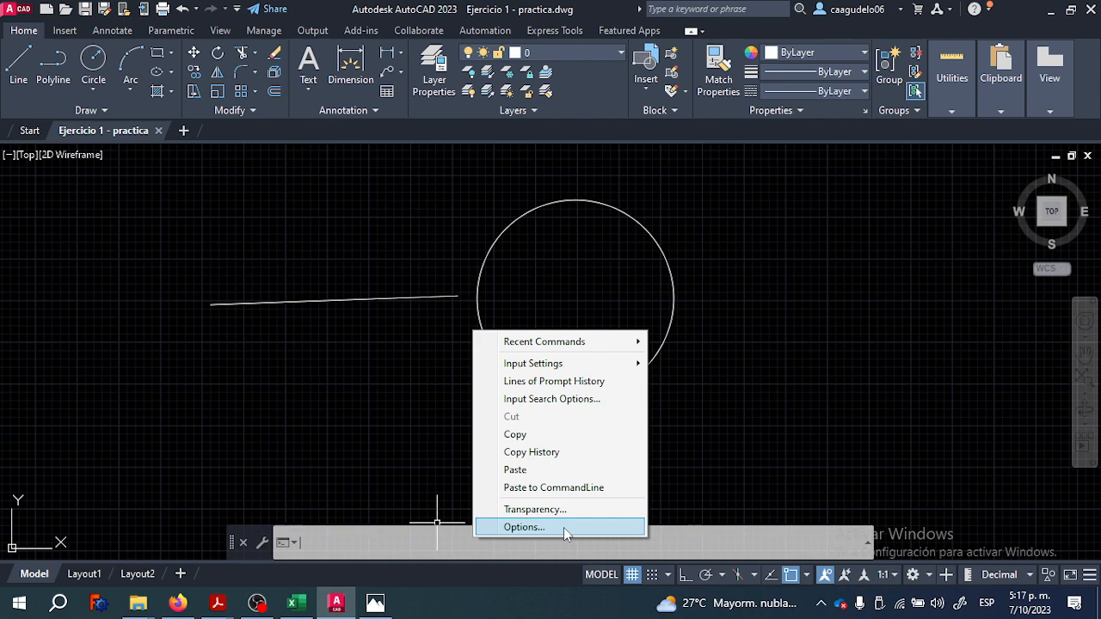
left_click(564, 527)
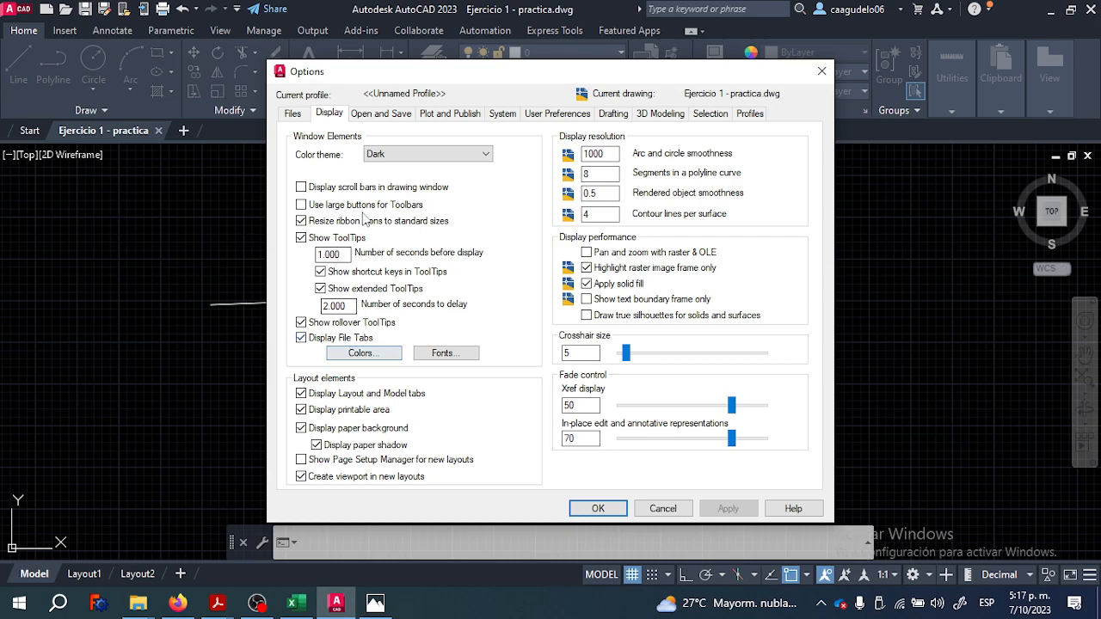
left_click(367, 357)
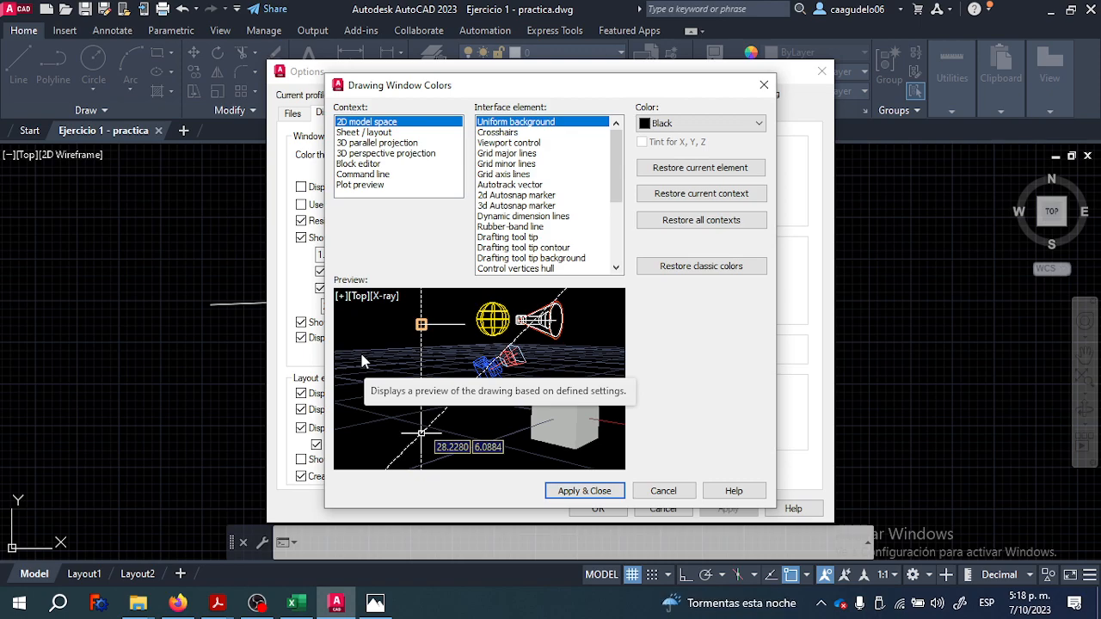
left_click(763, 84)
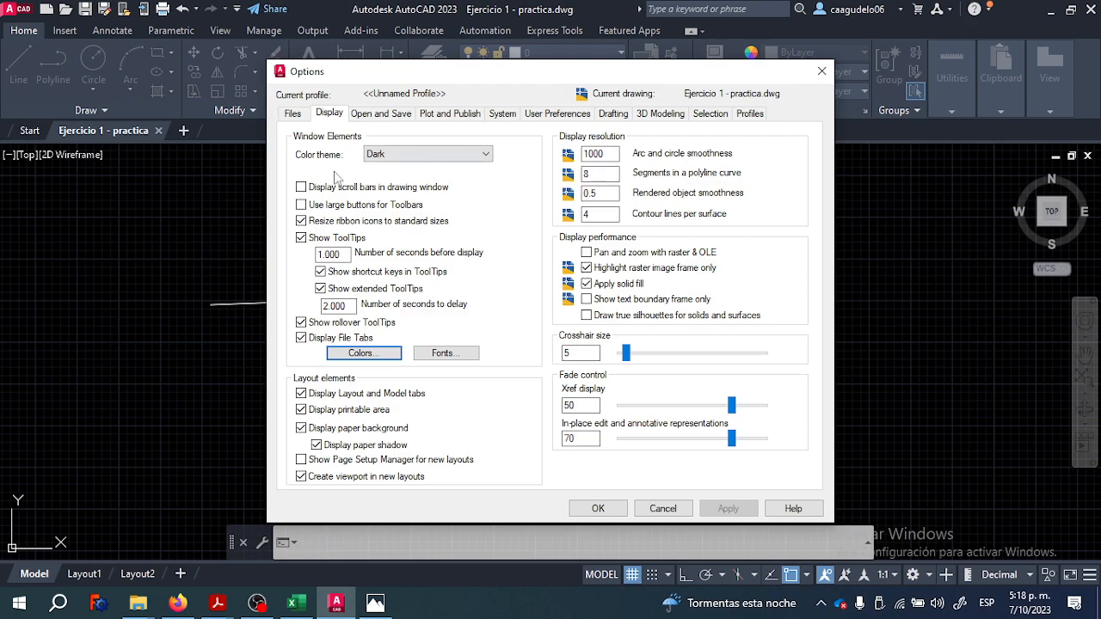
left_click_drag(371, 80, 357, 80)
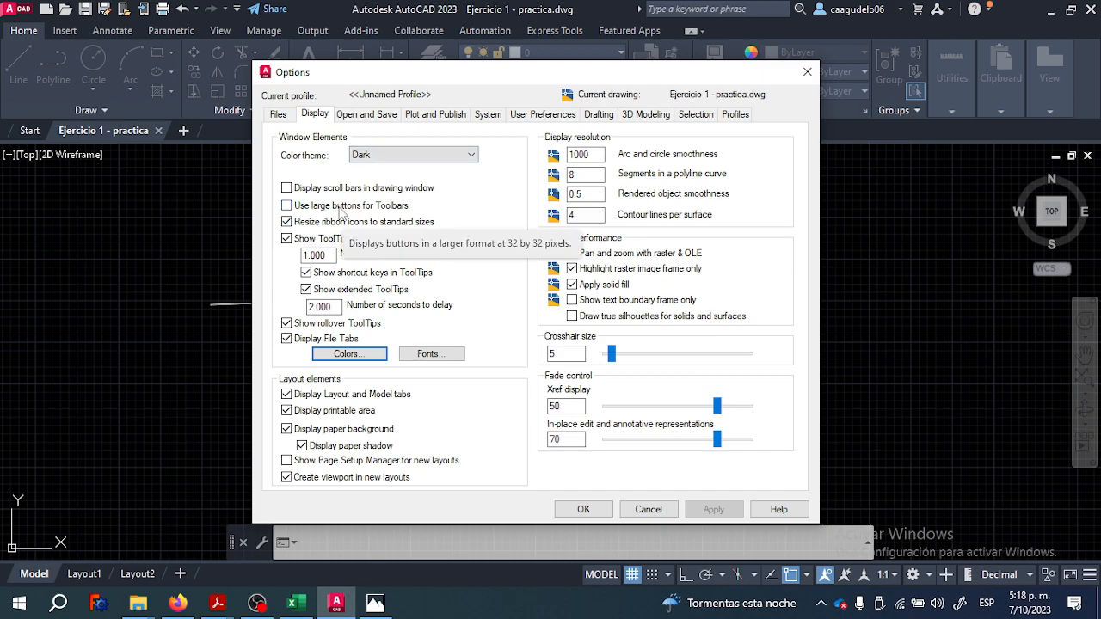
left_click(316, 116)
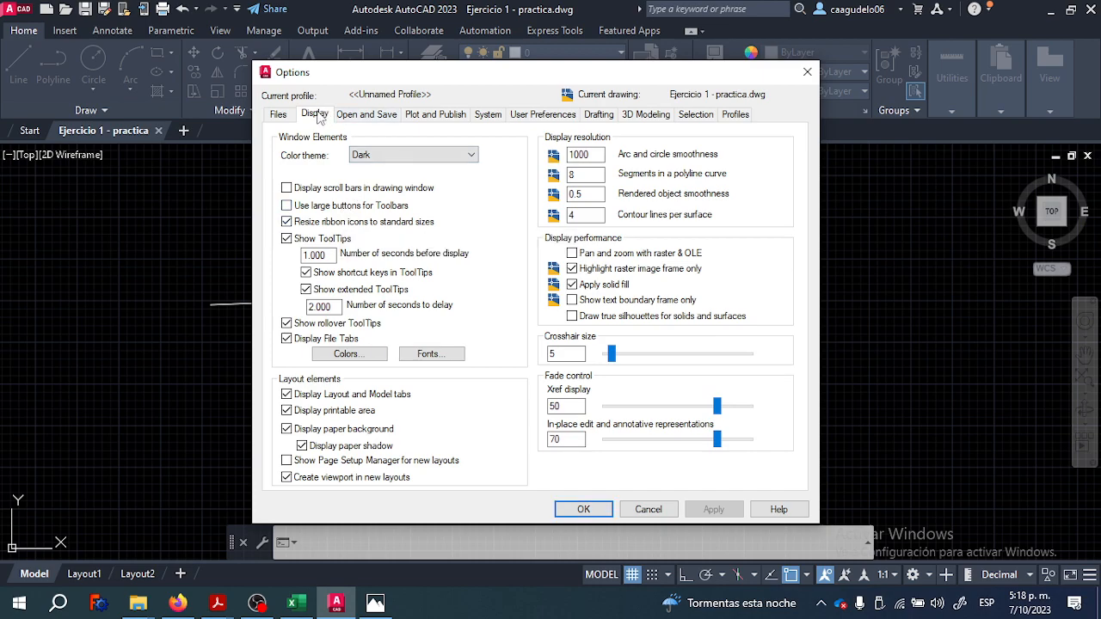
- Set the 2D model space uniform background color to Black, apply it, and accept the options
left_click(348, 357)
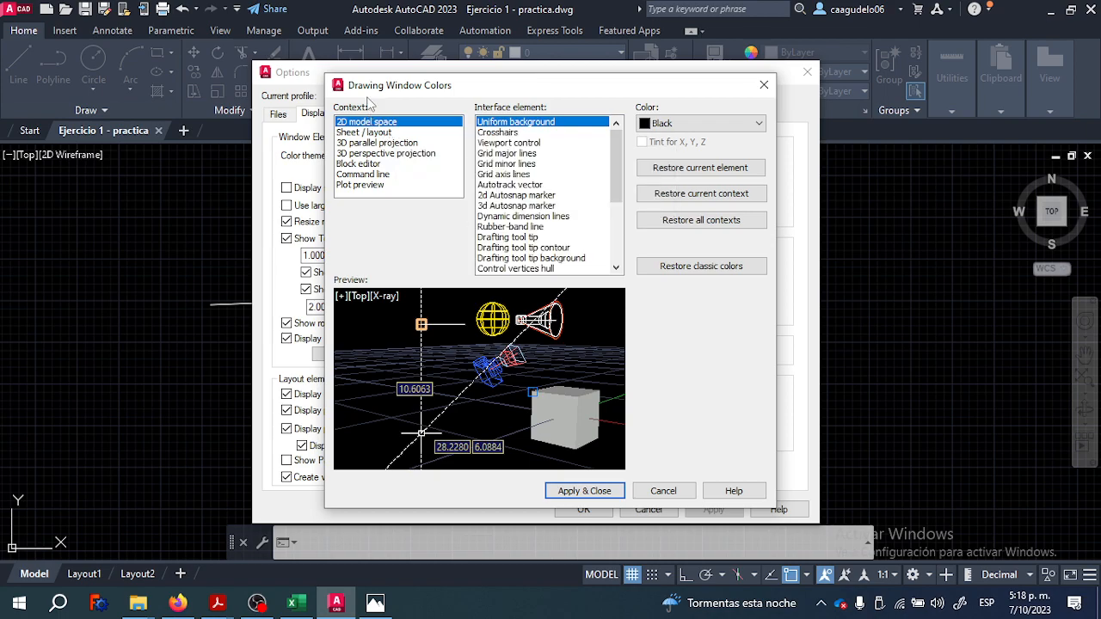
left_click_drag(371, 86, 388, 75)
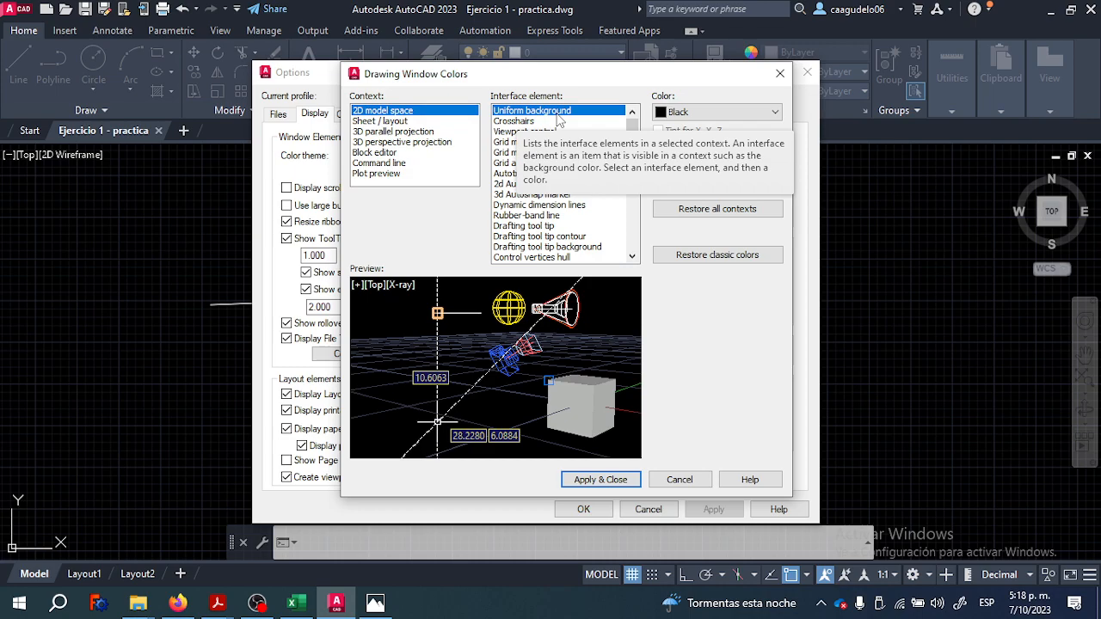
left_click(703, 116)
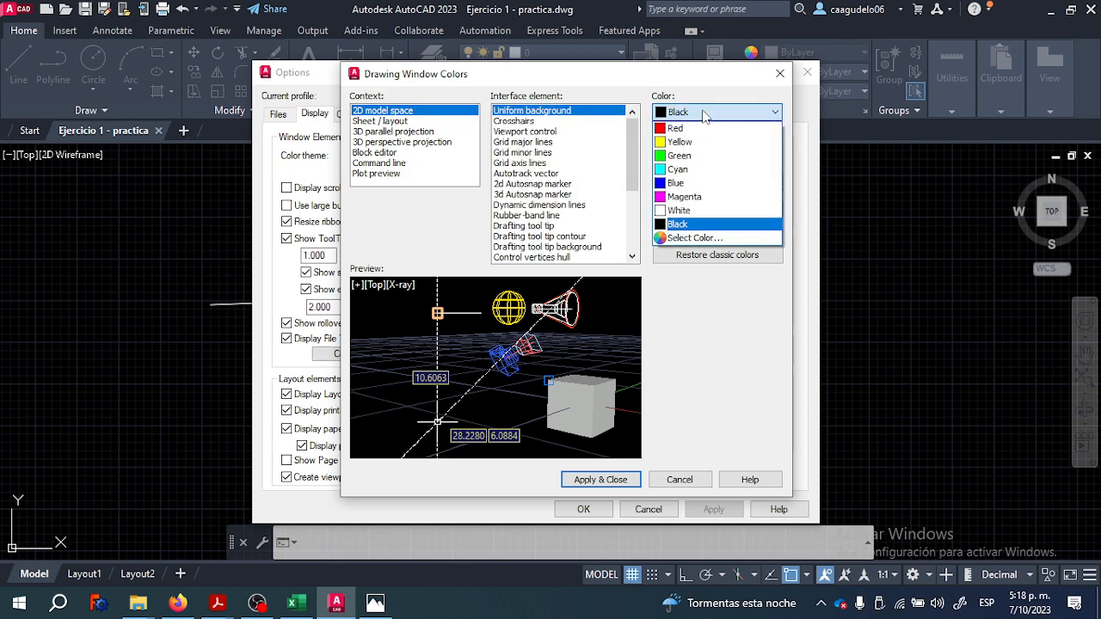
left_click(695, 226)
left_click(685, 112)
left_click(699, 225)
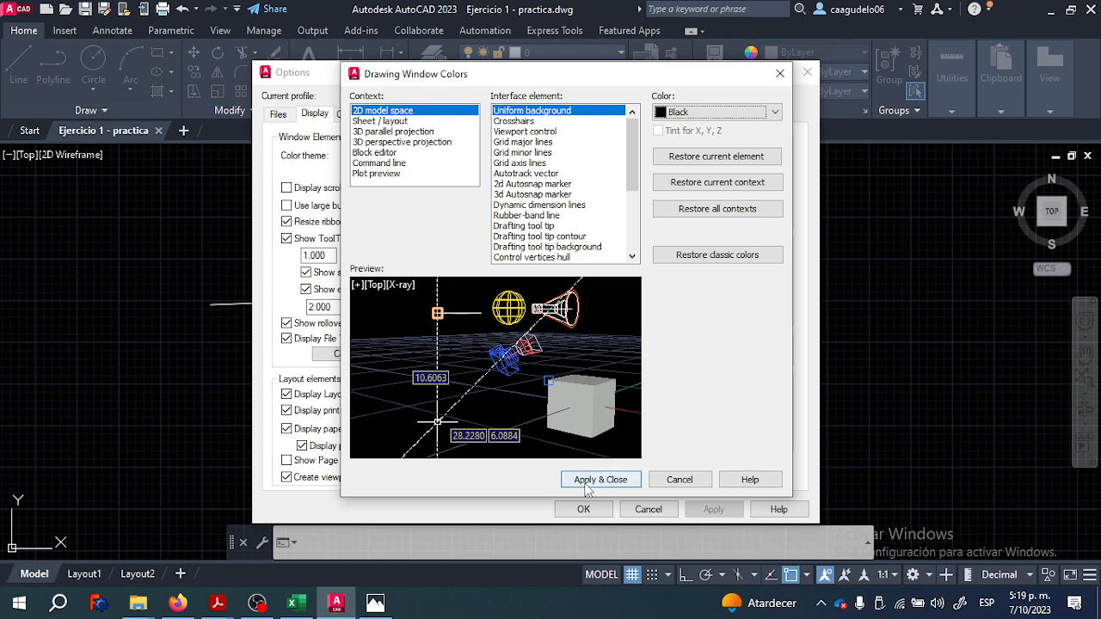
left_click(587, 487)
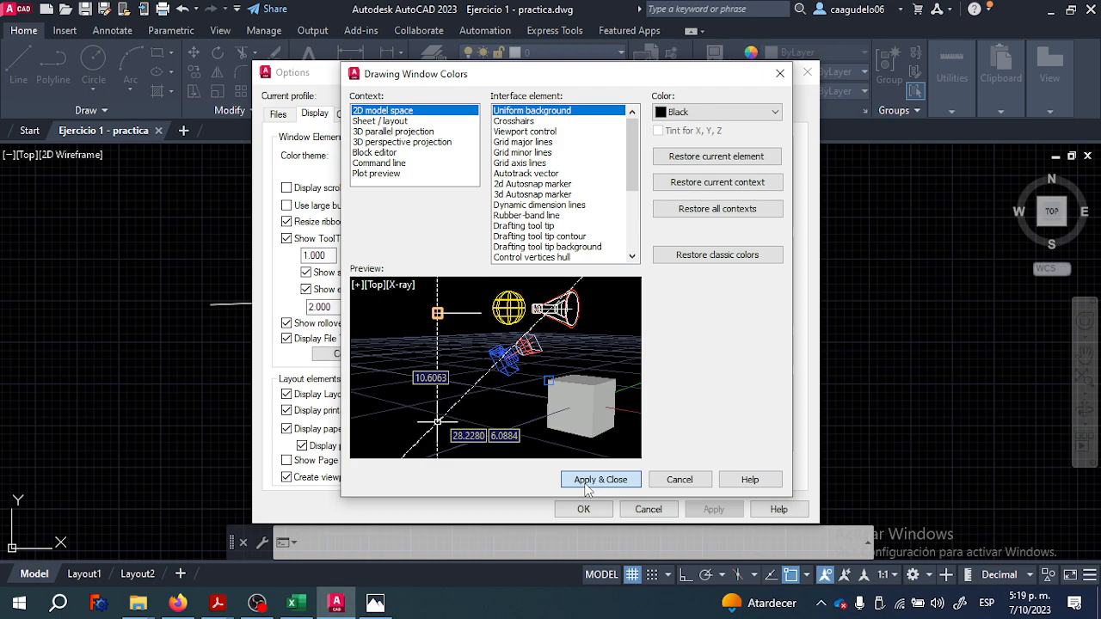
left_click(587, 487)
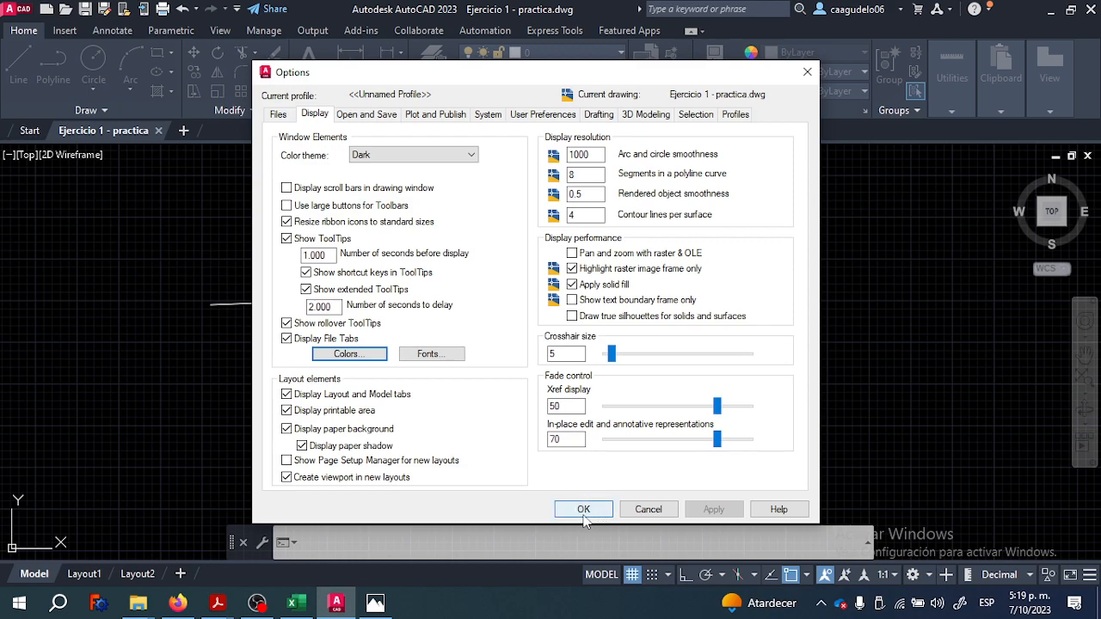
left_click(583, 514)
left_click(584, 510)
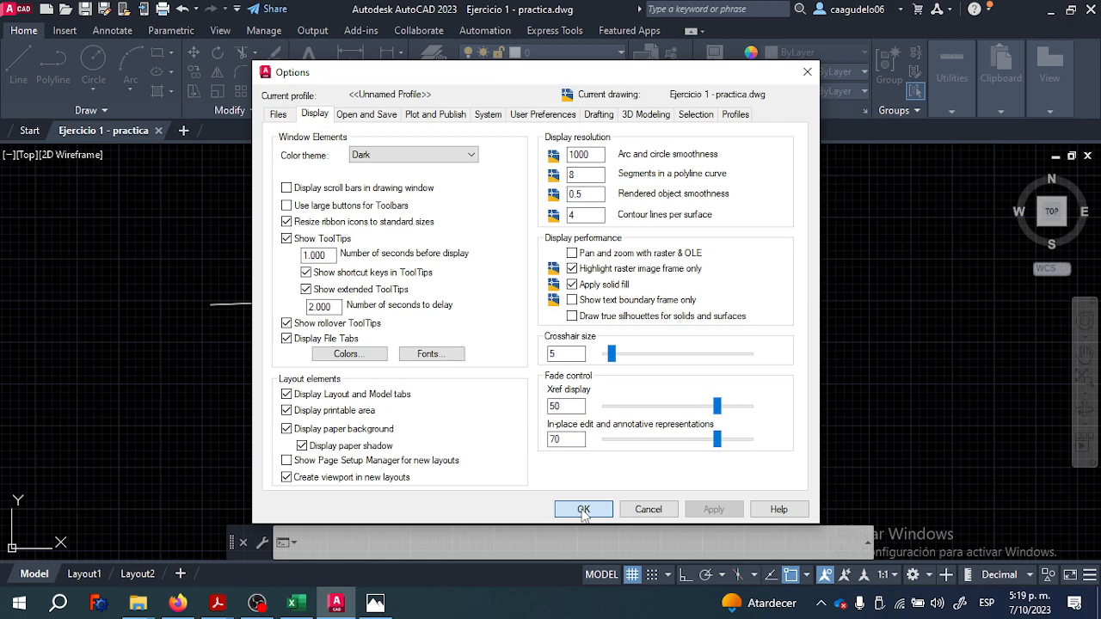
left_click(583, 509)
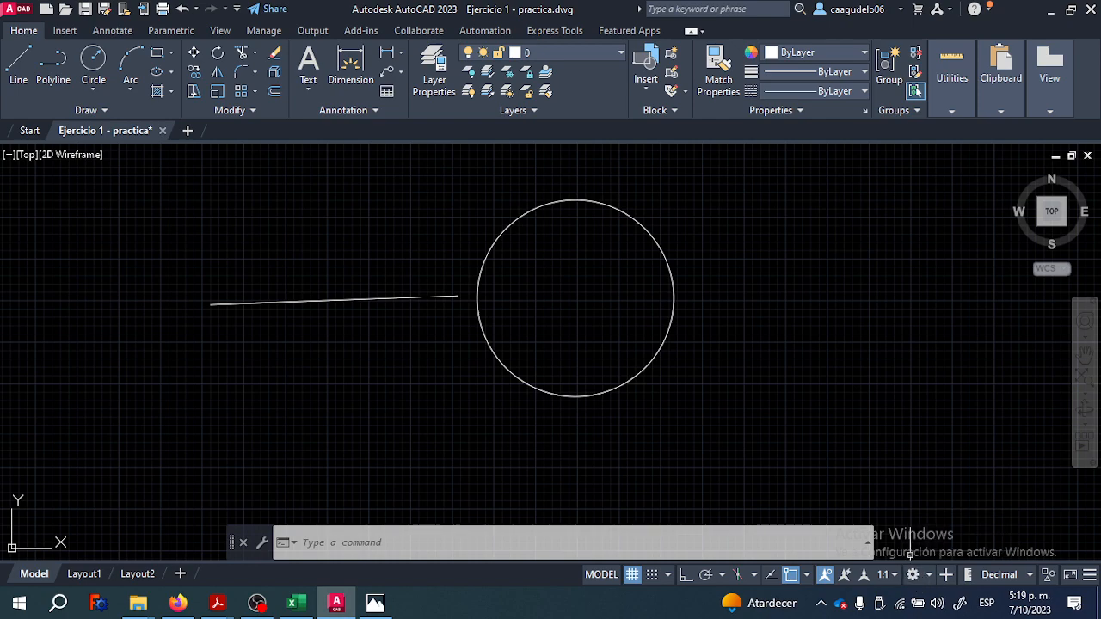
- Try the 3D Basics workspace and return to the Drafting & Annotation workspace
left_click(929, 578)
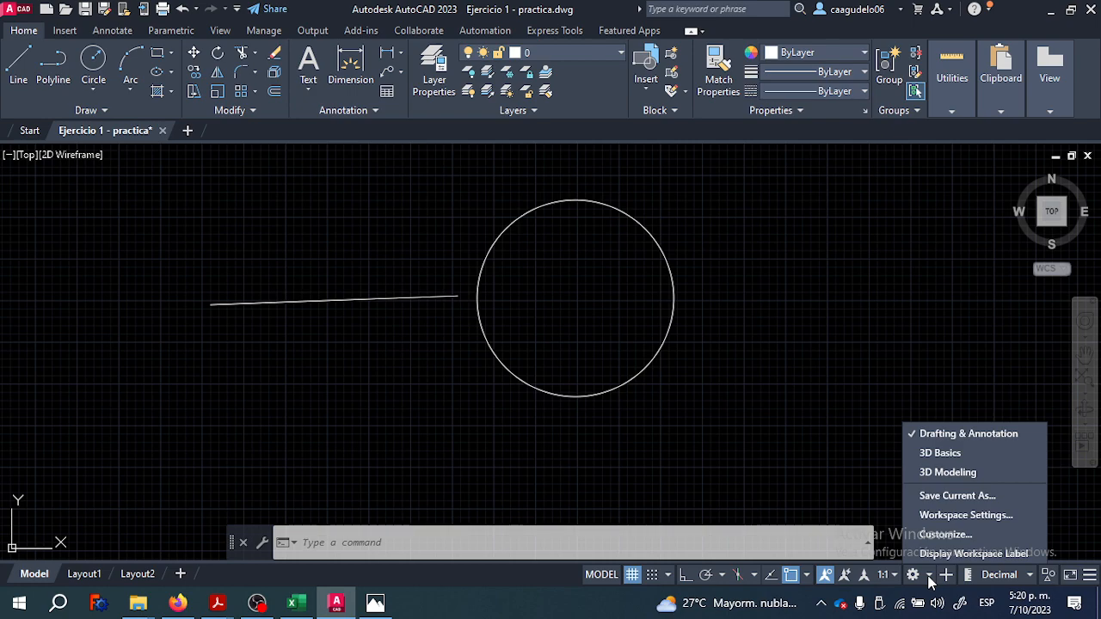
left_click(950, 454)
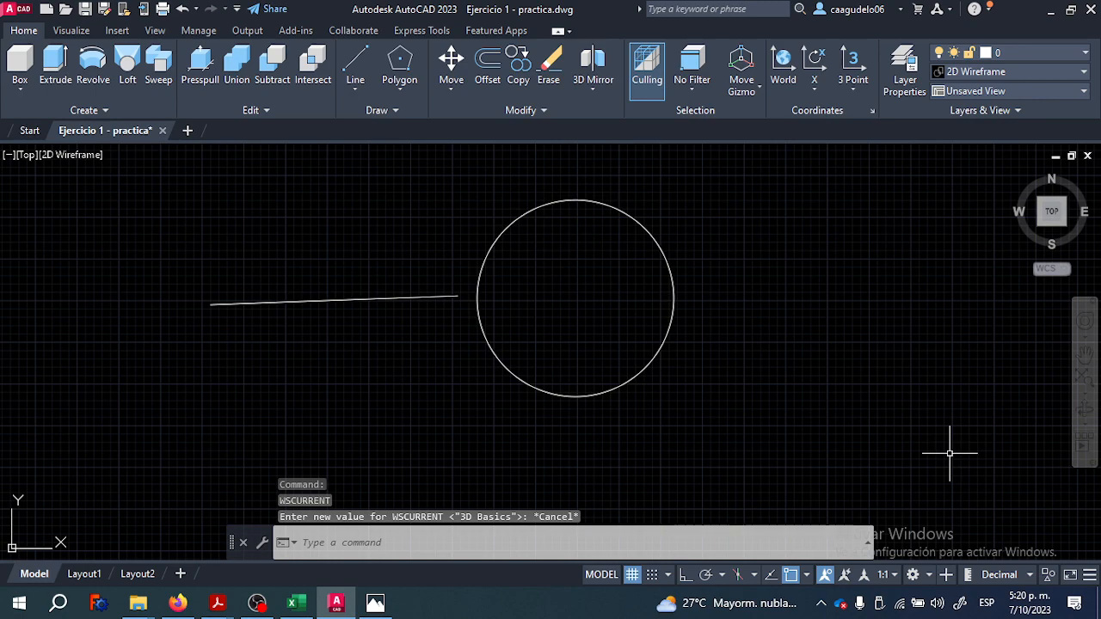
left_click(915, 576)
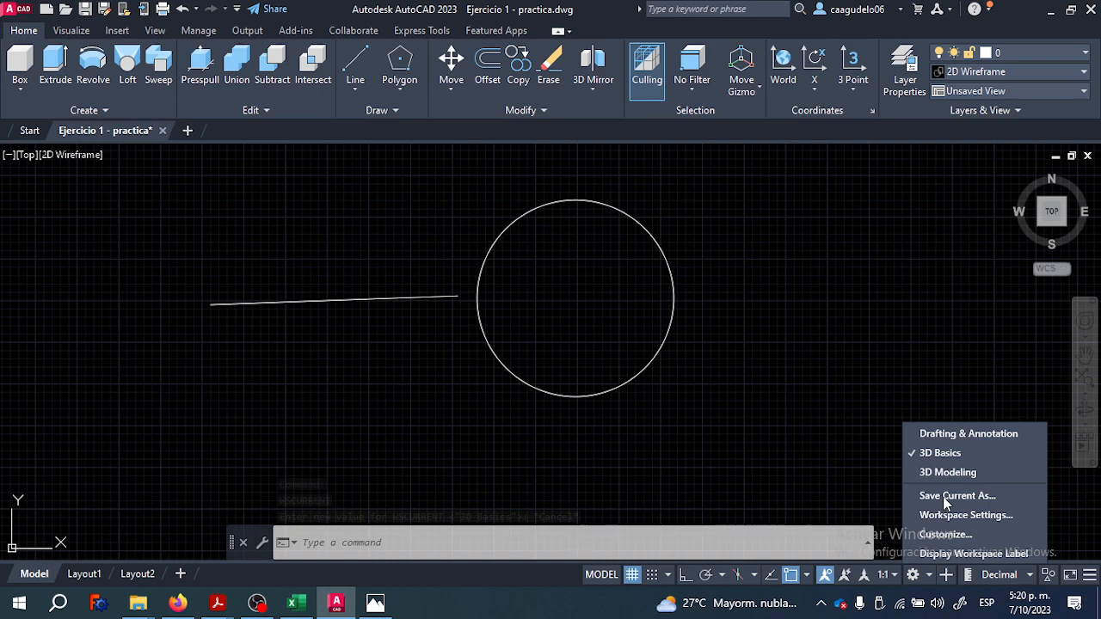
left_click(955, 436)
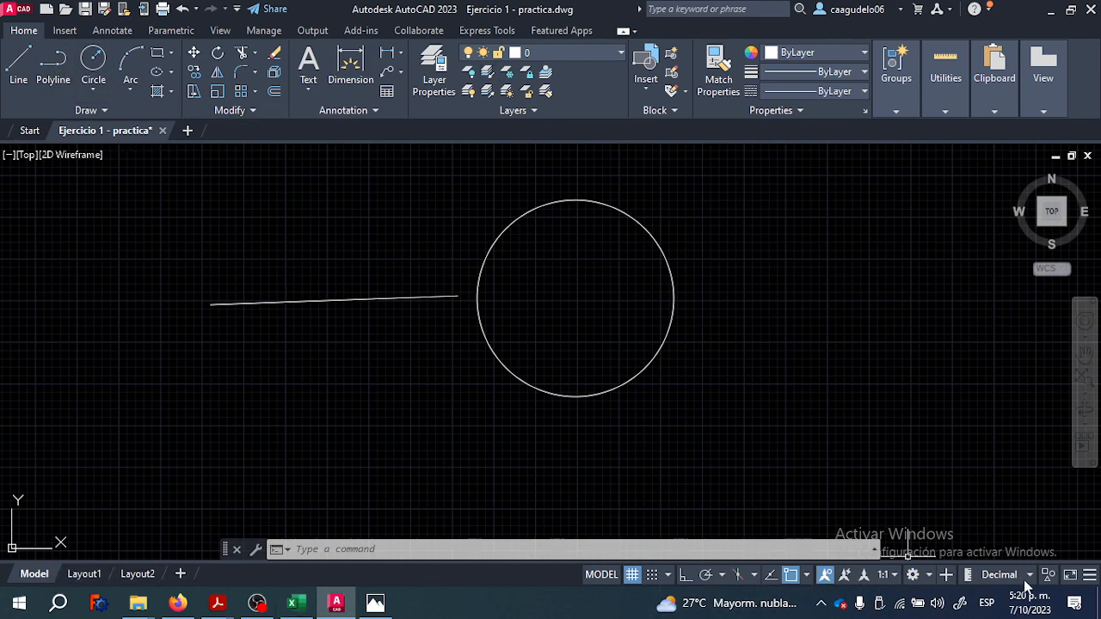
- Toggle the drawing grid off and on several times to compare the display, leaving it on
left_click(633, 576)
left_click(633, 576)
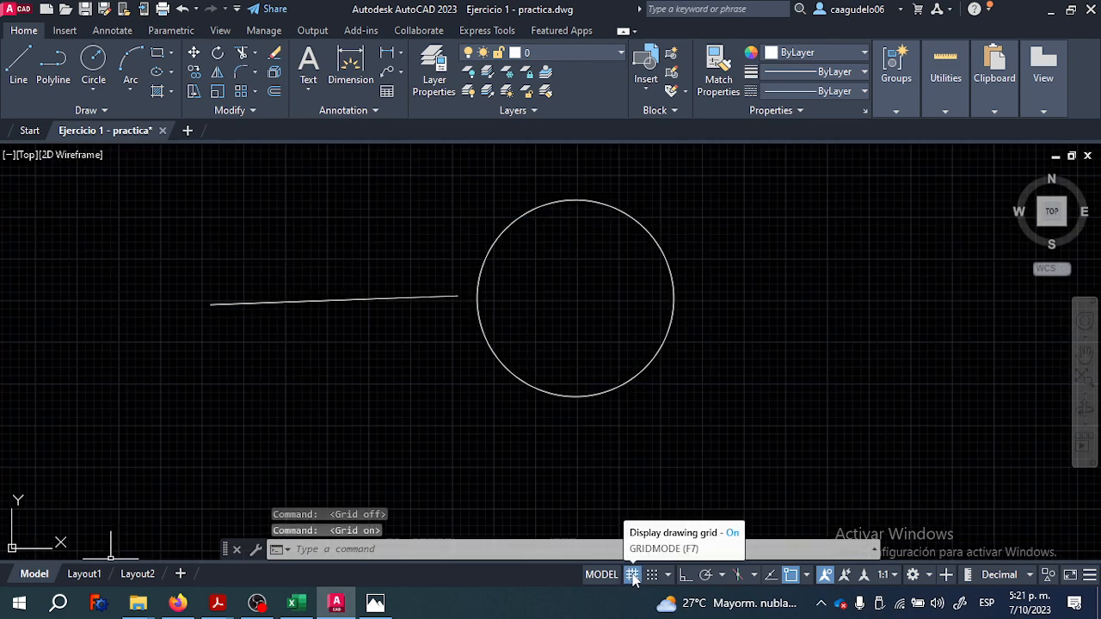
left_click(632, 577)
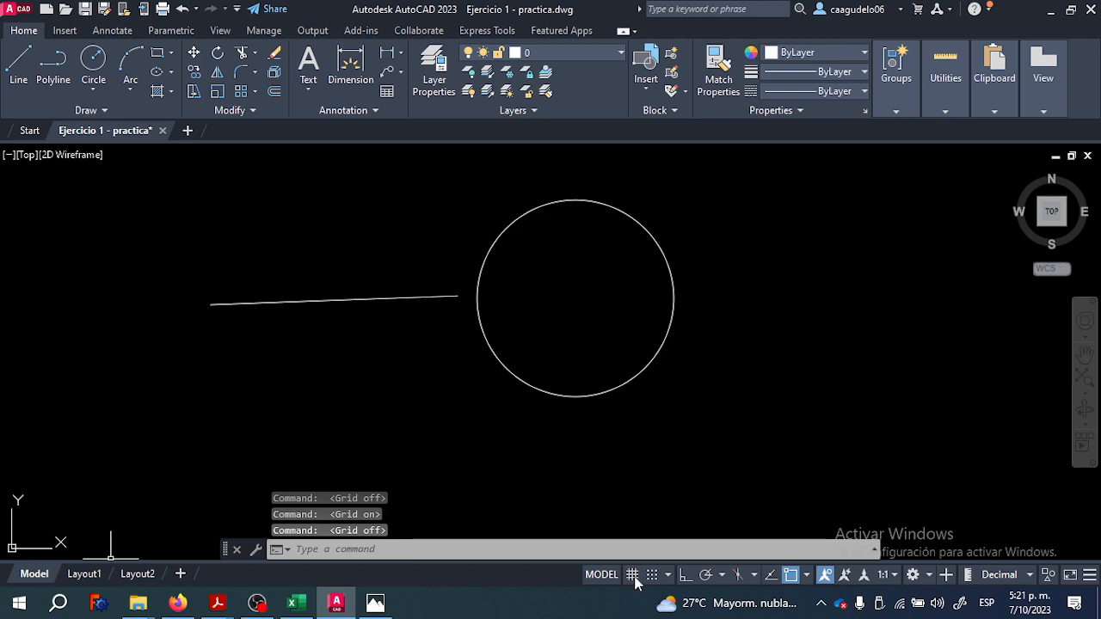
left_click(633, 576)
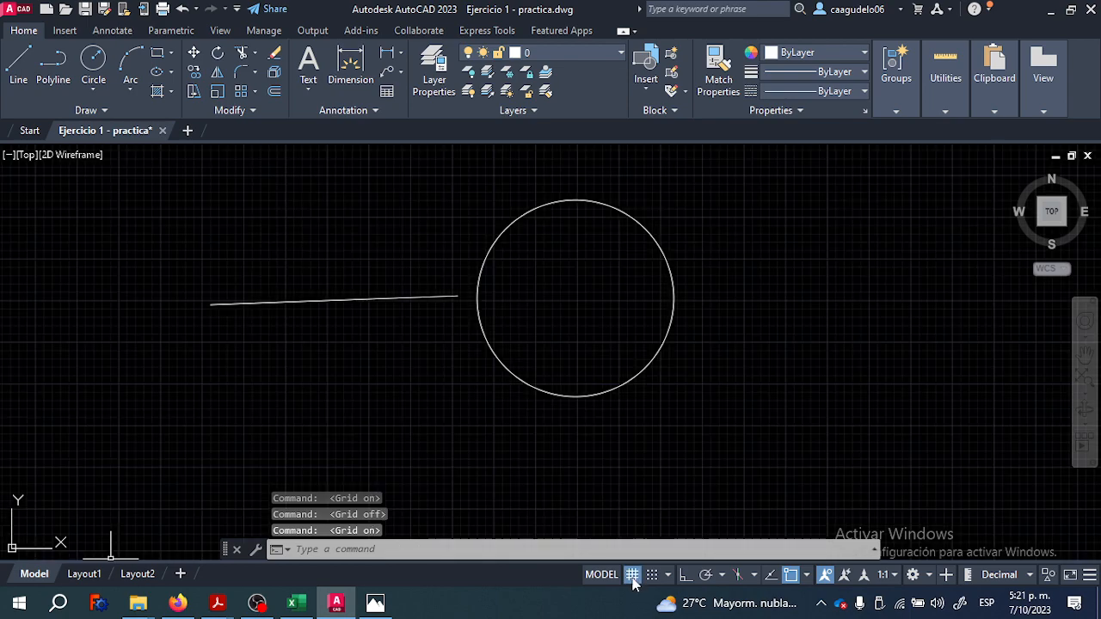
left_click(633, 576)
left_click(632, 576)
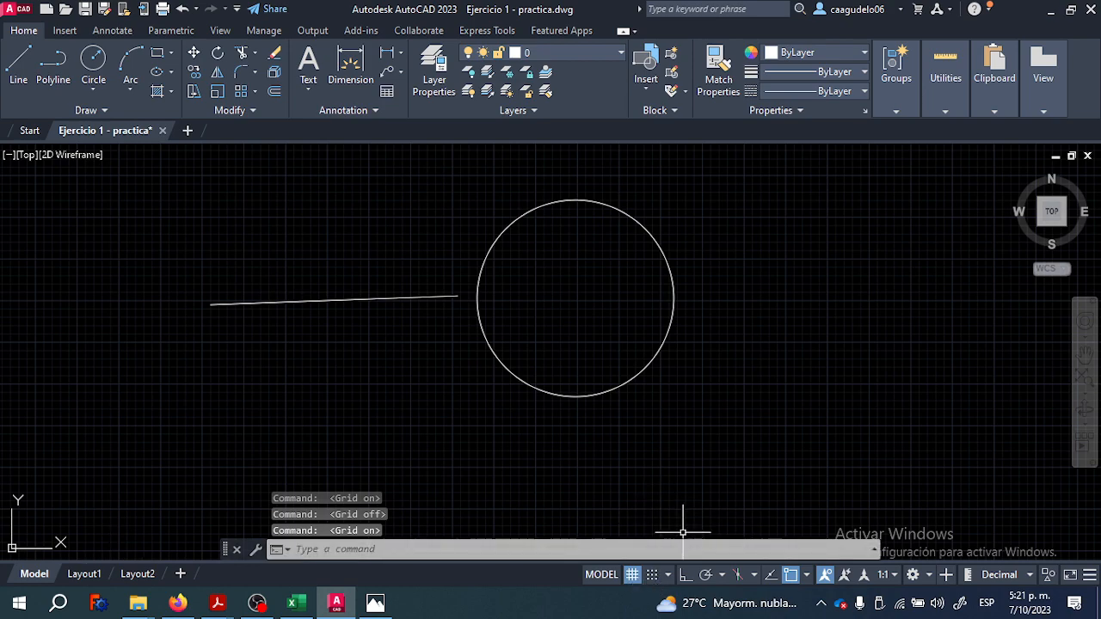
- Try snap mode on and off, and leave it turned on
left_click(652, 576)
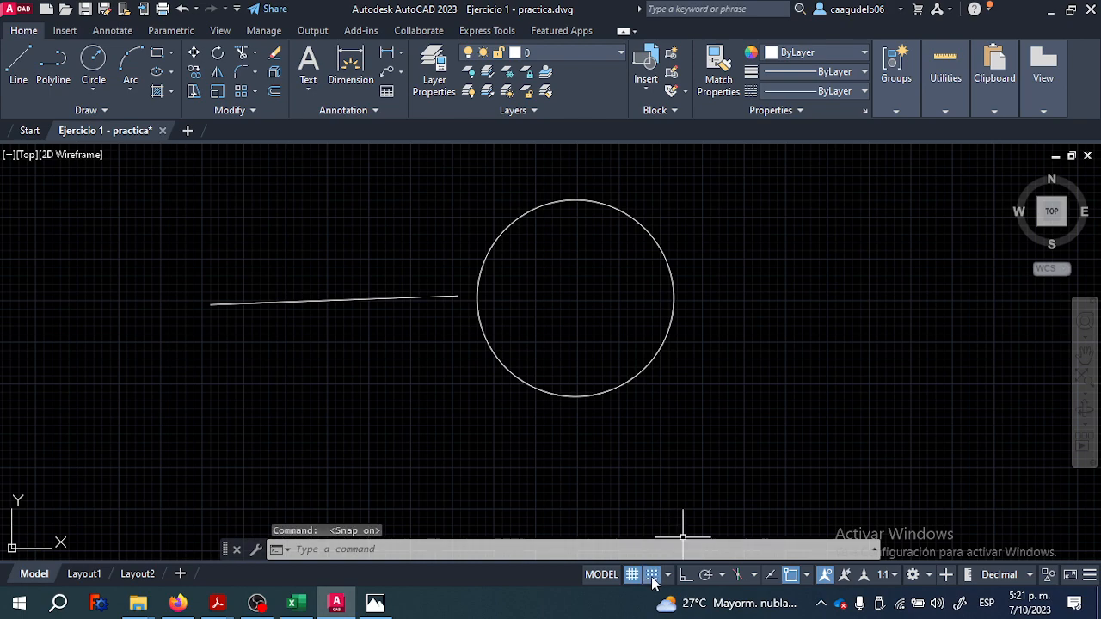
left_click(652, 576)
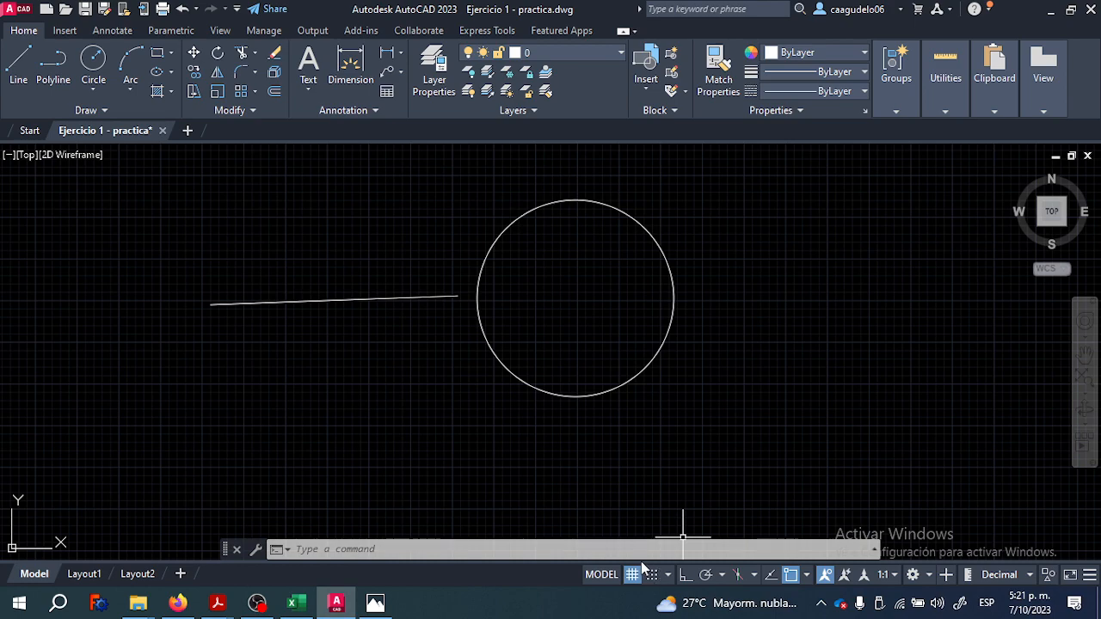
left_click(652, 577)
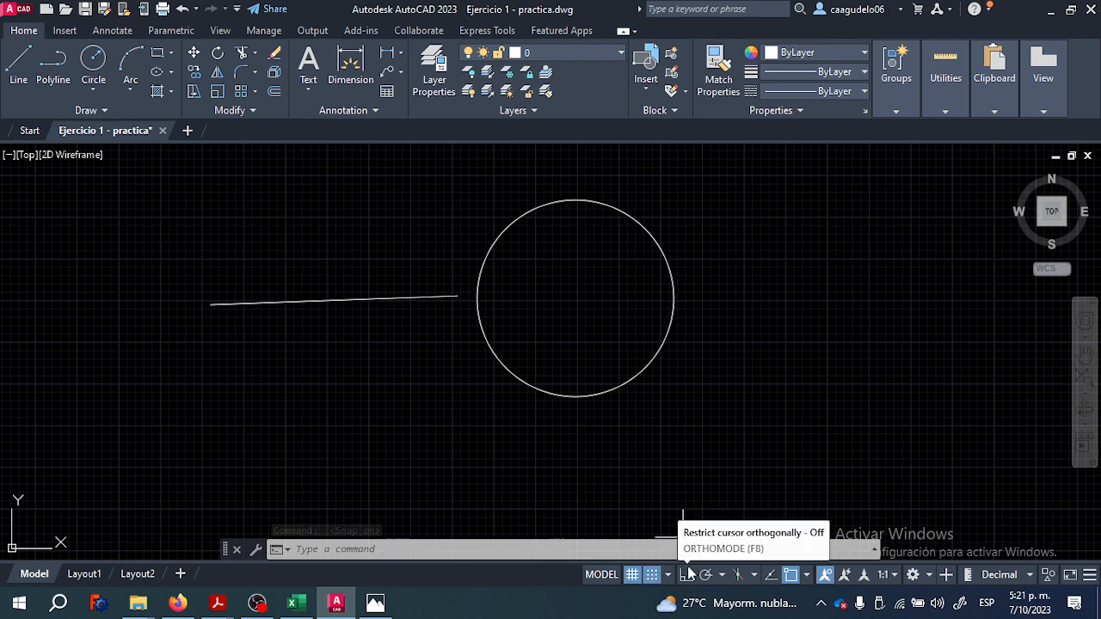
- Examine how the cursor moves over the grid with snap on, starting and cancelling a line and a selection in an empty area
left_click(18, 68)
scroll(260, 363, "up", 10)
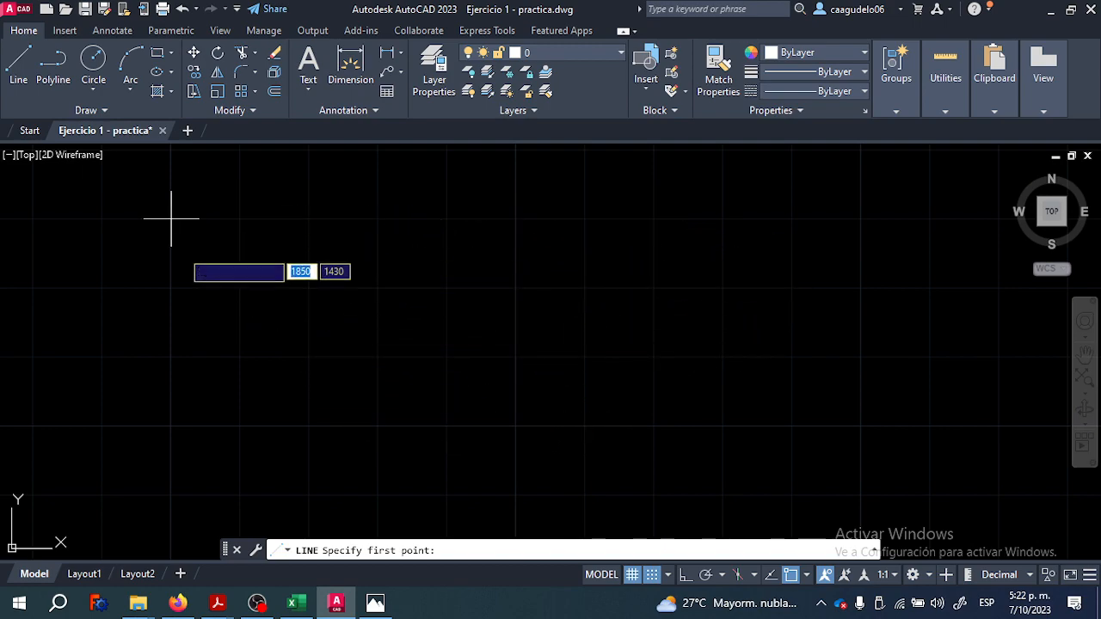
key("Escape")
scroll(396, 416, "up", 3)
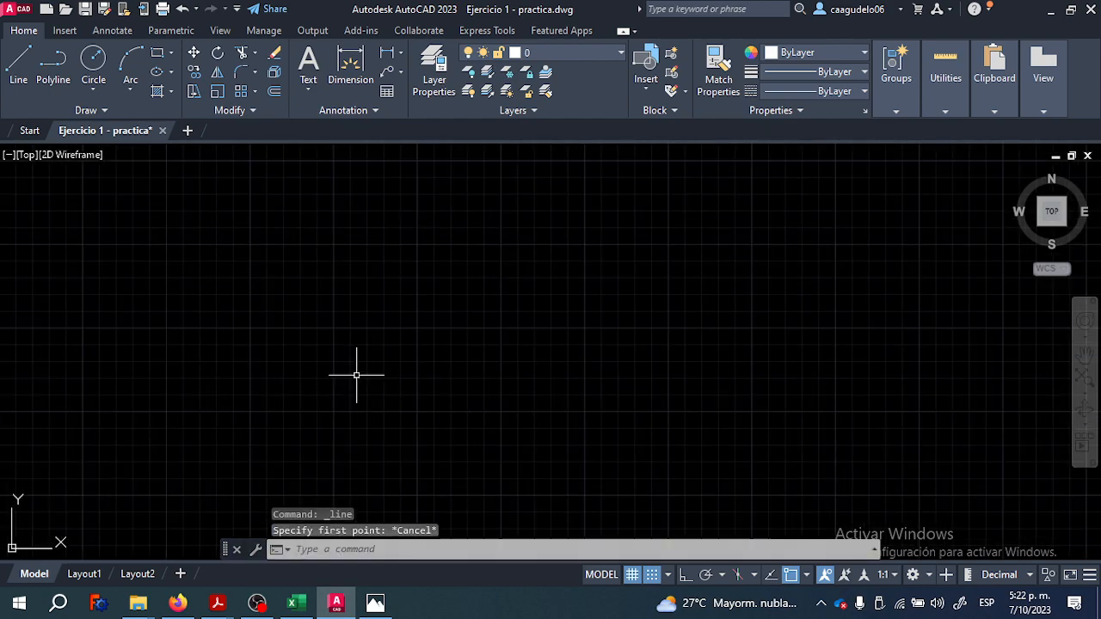
scroll(284, 387, "down", 2)
scroll(277, 393, "up", 2)
scroll(361, 329, "up", 2)
scroll(362, 336, "up", 1)
scroll(431, 312, "up", 2)
scroll(431, 311, "up", 2)
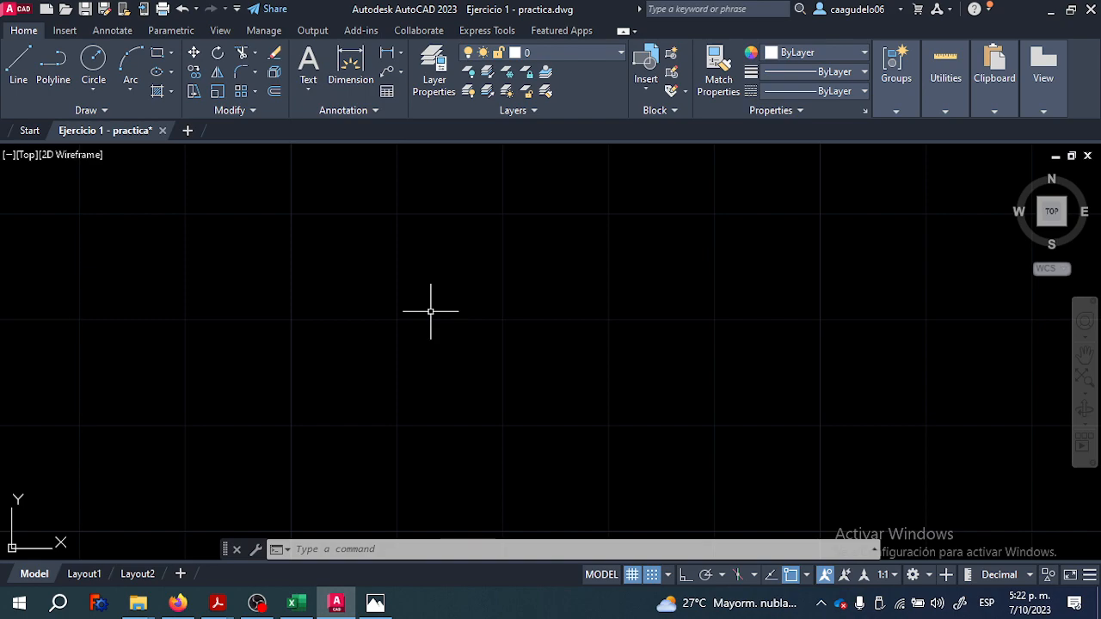
left_click(309, 242)
left_click_drag(378, 301, 643, 449)
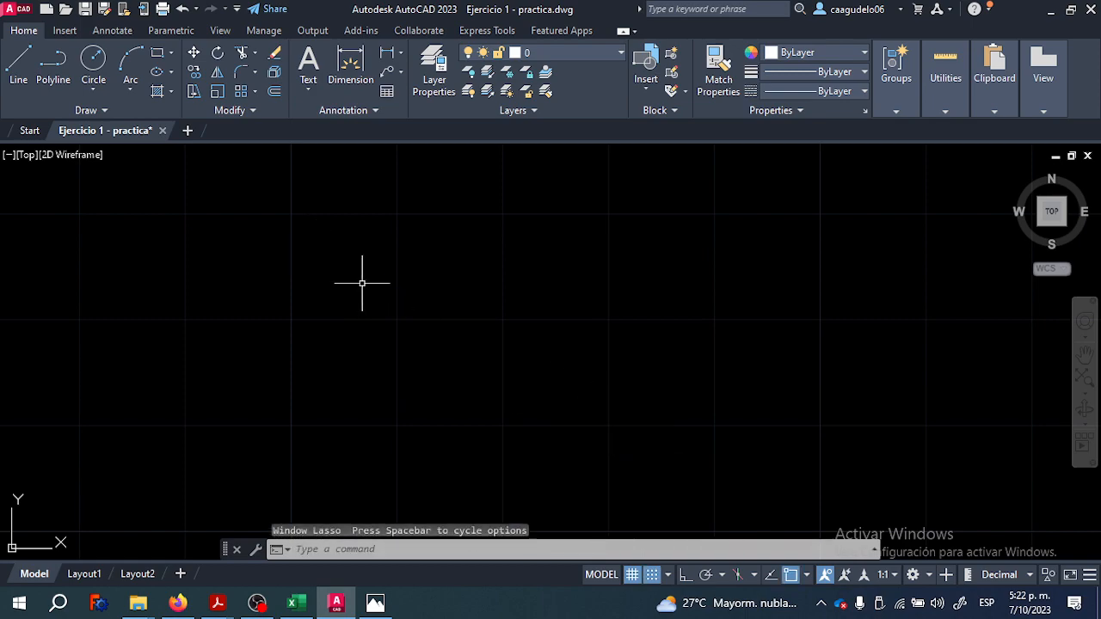
key("Escape")
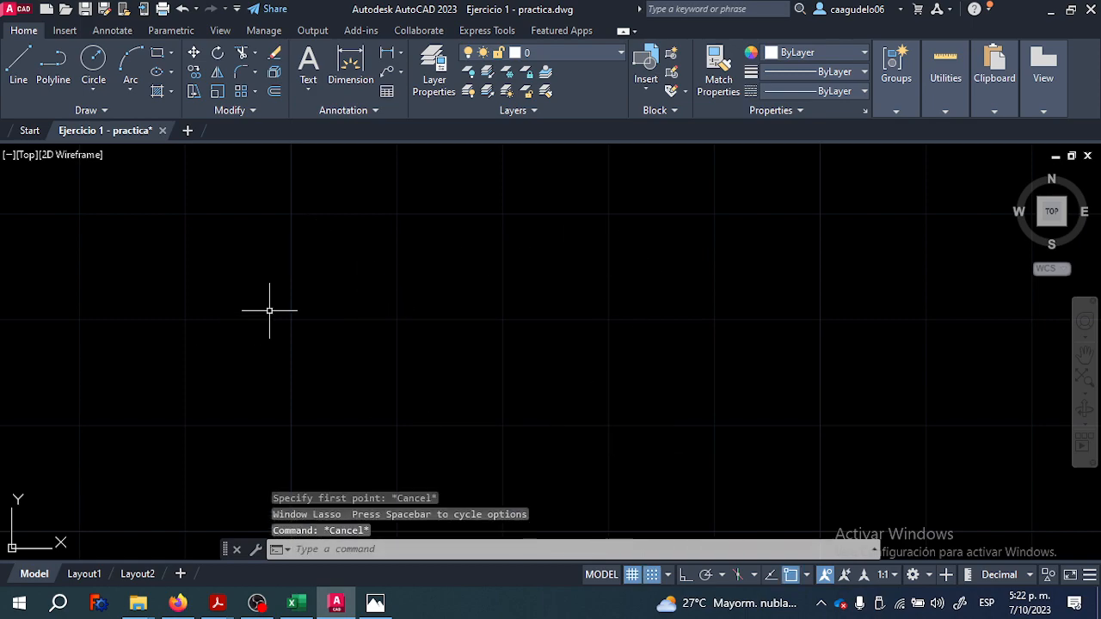
- Examine how the grid spacing changes by zooming repeatedly in and out around the line and circle
scroll(471, 299, "up", 2)
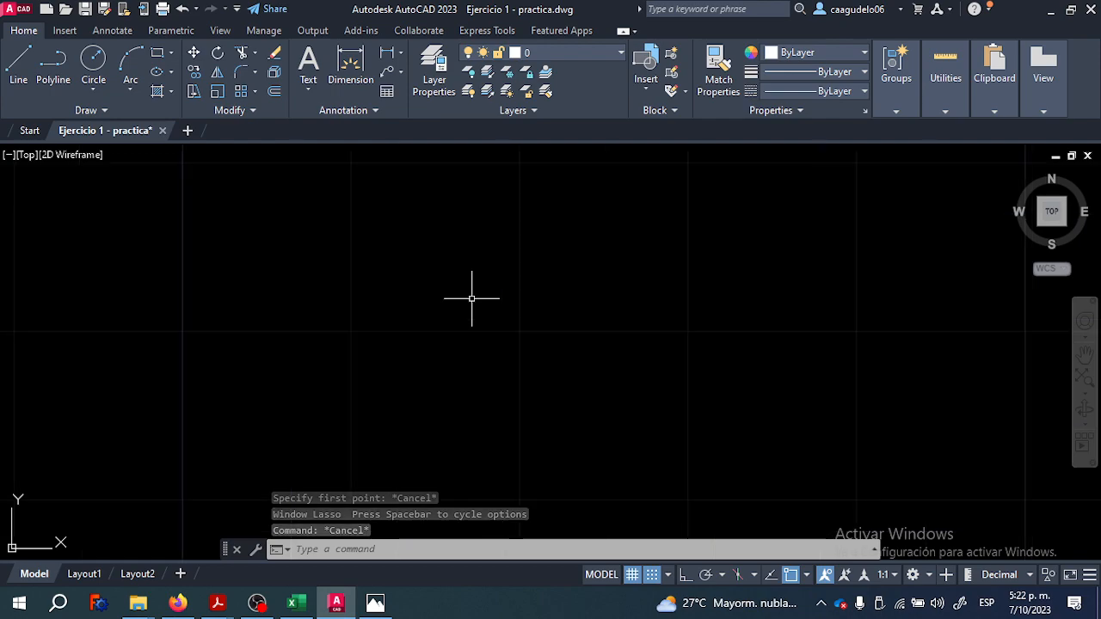
scroll(471, 299, "up", 4)
scroll(471, 298, "up", 3)
scroll(472, 298, "up", 2)
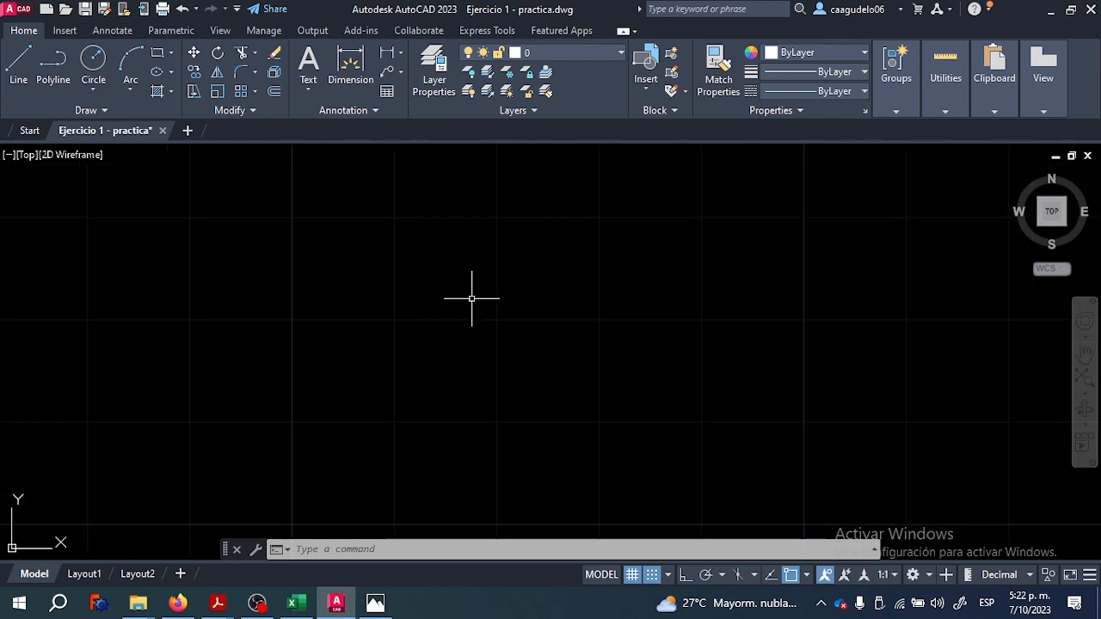
scroll(471, 298, "down", 5)
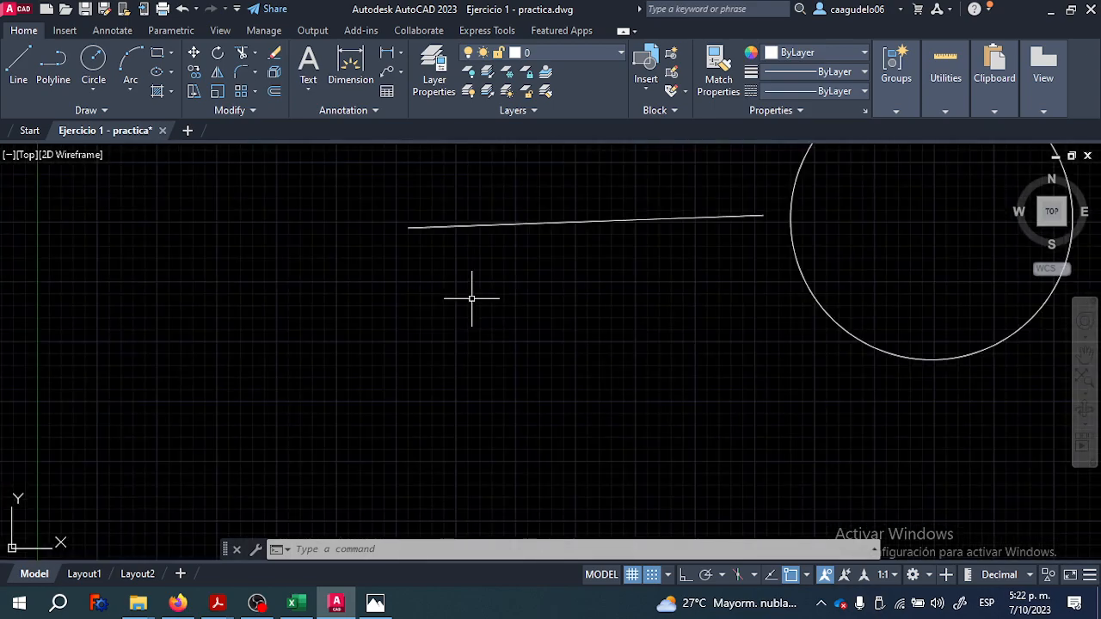
scroll(471, 299, "down", 2)
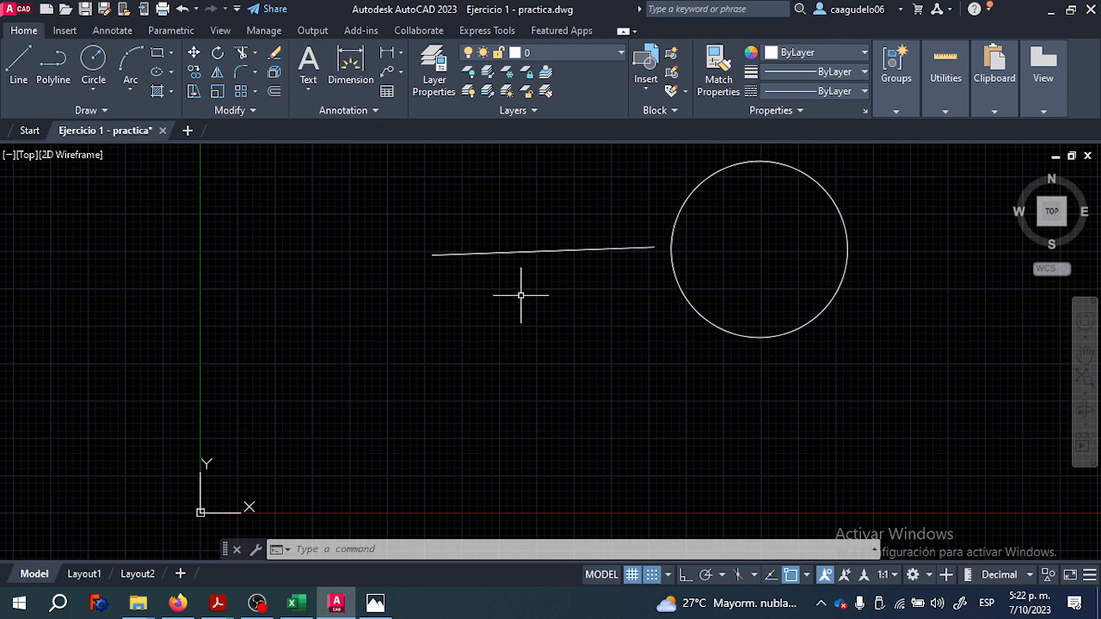
scroll(521, 295, "up", 7)
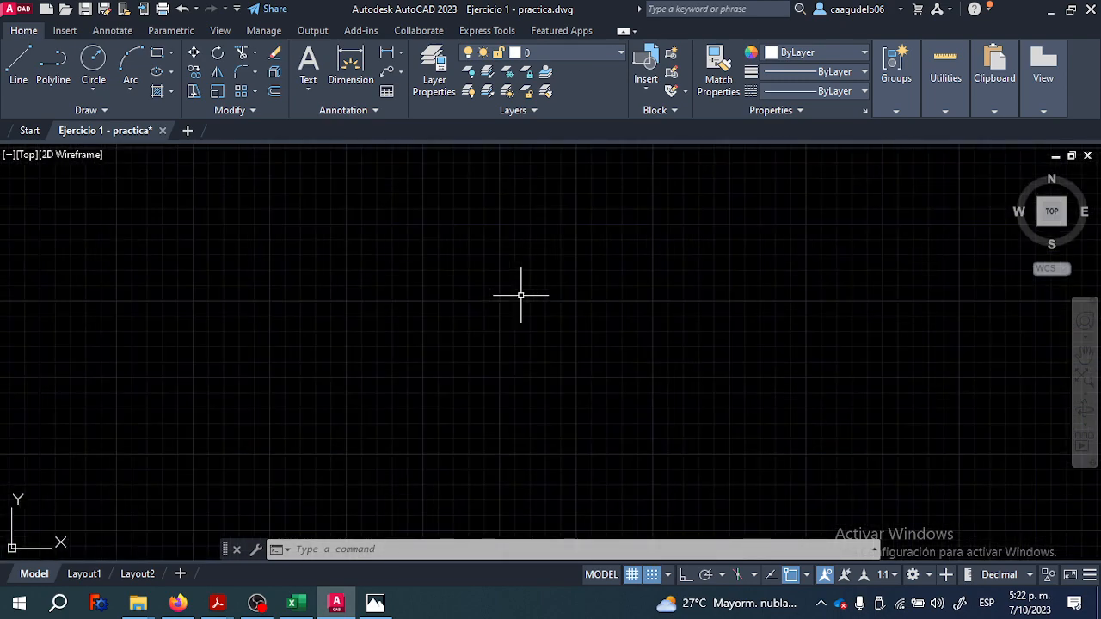
scroll(520, 295, "down", 3)
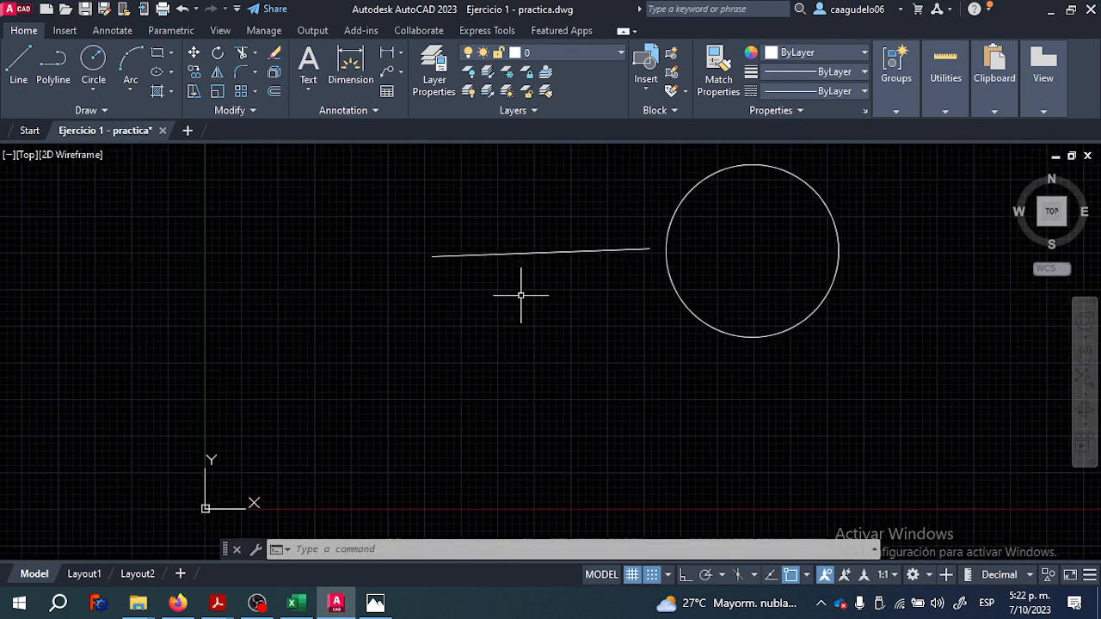
- Pan the line and circle around the drawing area and zoom in and out to compare the views
middle_click_drag(547, 283, 443, 362)
middle_click_drag(562, 289, 468, 293)
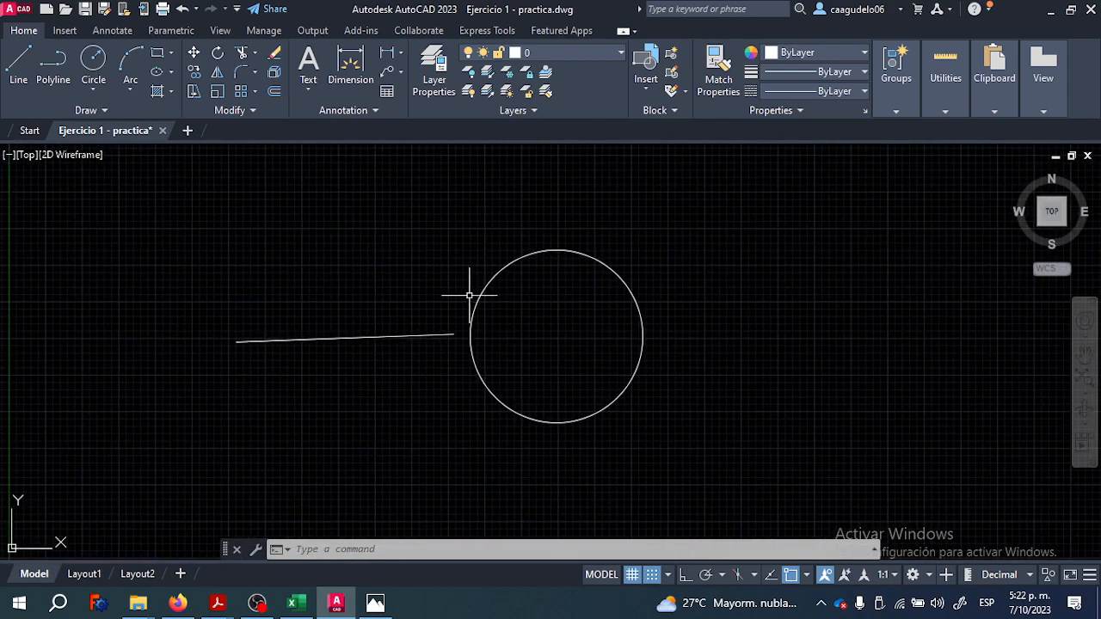
middle_click_drag(413, 382, 466, 417)
scroll(497, 322, "up", 2)
scroll(495, 328, "up", 4)
scroll(494, 327, "down", 6)
middle_click_drag(492, 329, 433, 261)
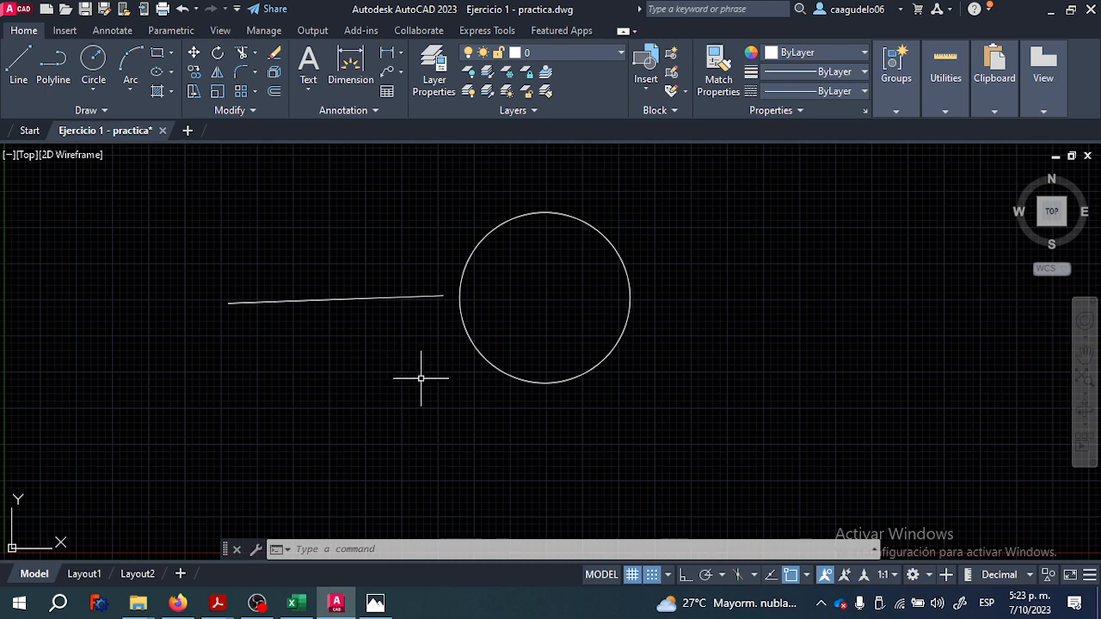
- Select the circle and the line alternately to examine their grips, clearing the selection each time
left_click(527, 214)
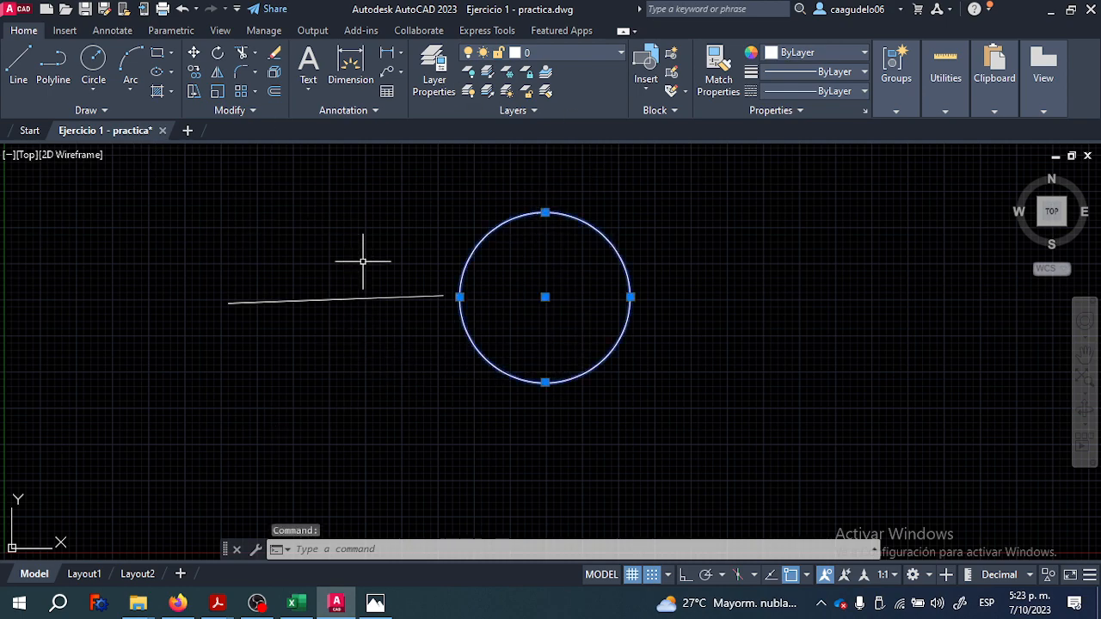
key("Escape")
left_click(323, 301)
key("Escape")
left_click(474, 248)
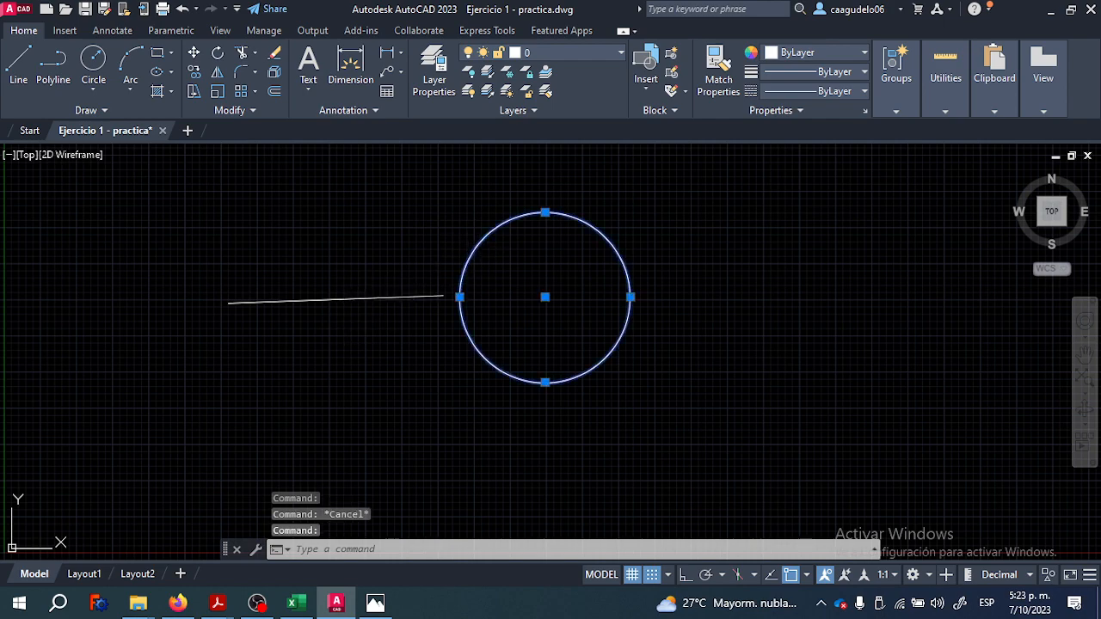
key("Escape")
left_click(319, 300)
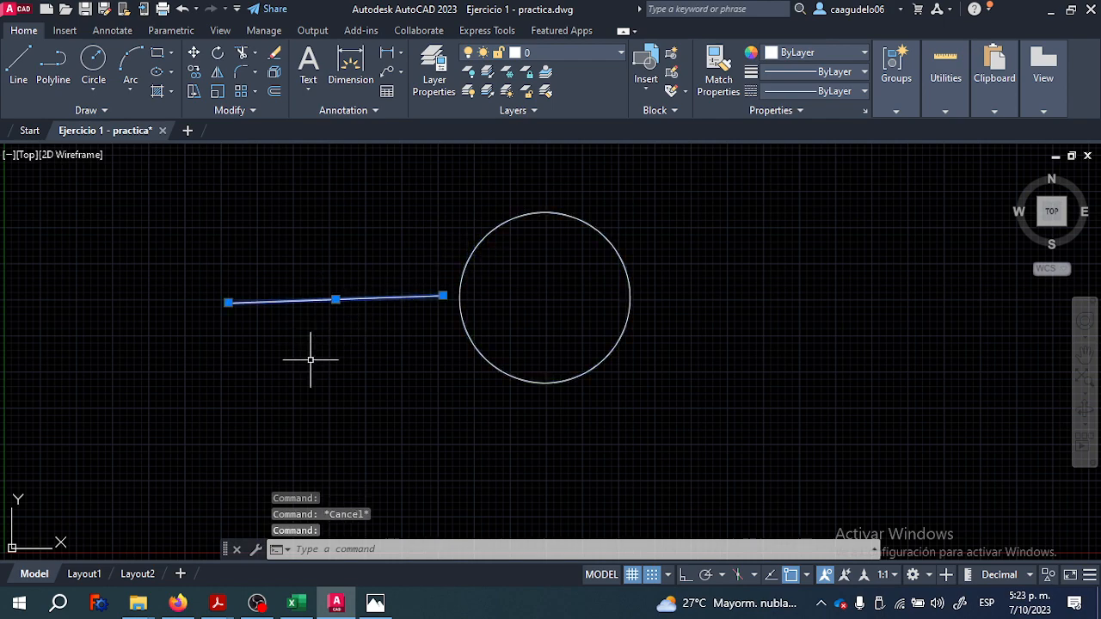
key("Escape")
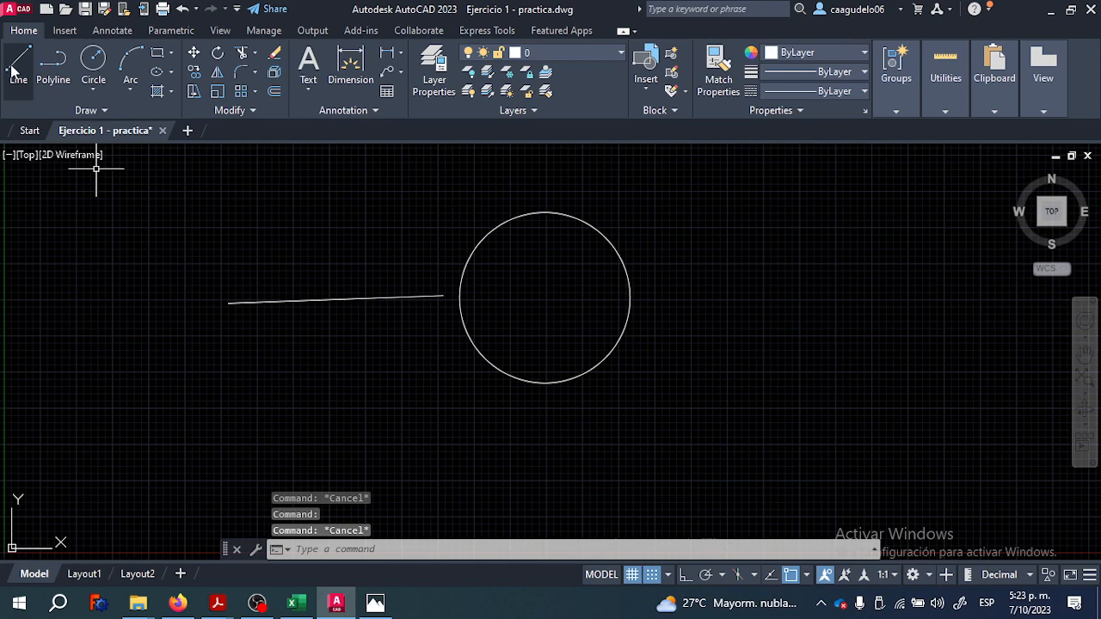
- Draw a single diagonal line descending through the circle, from above its left side to below its right side
left_click(19, 62)
left_click(414, 222)
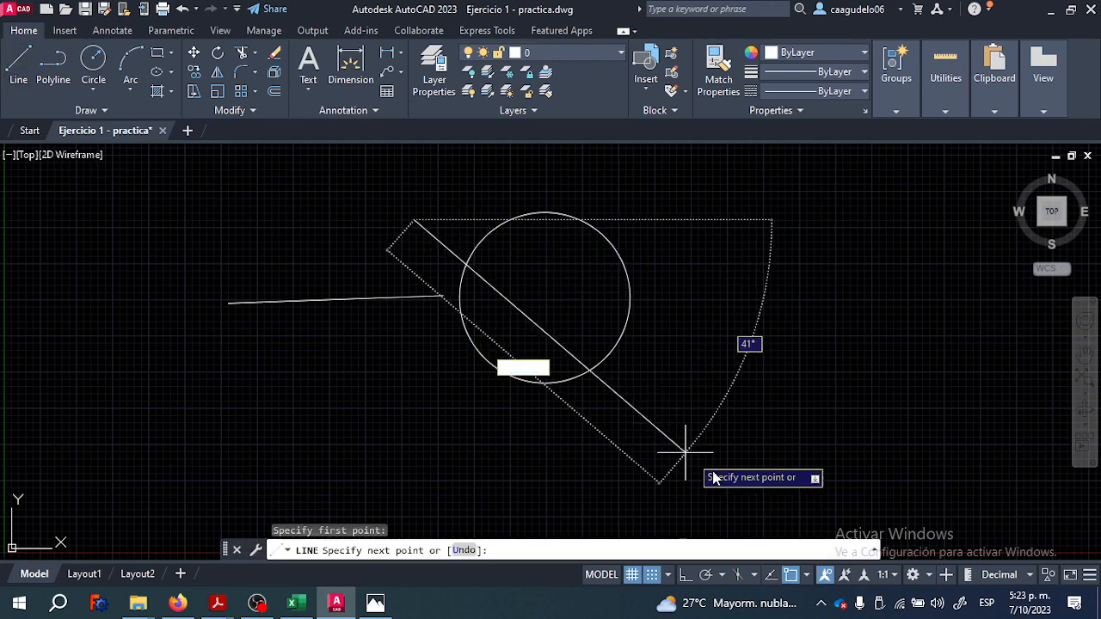
left_click(725, 478)
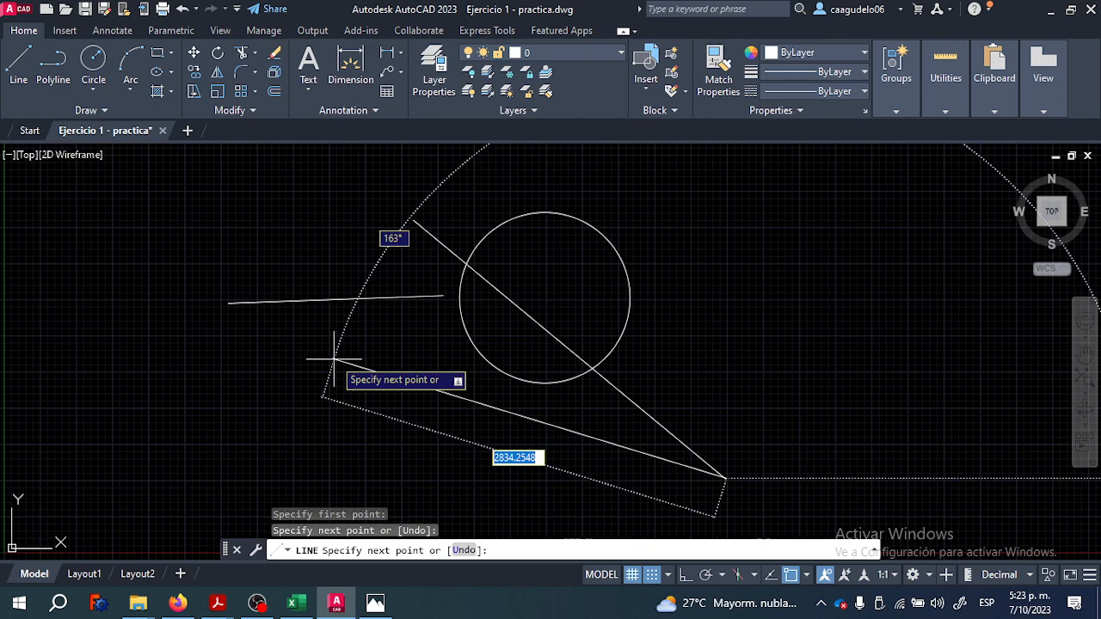
key("Escape")
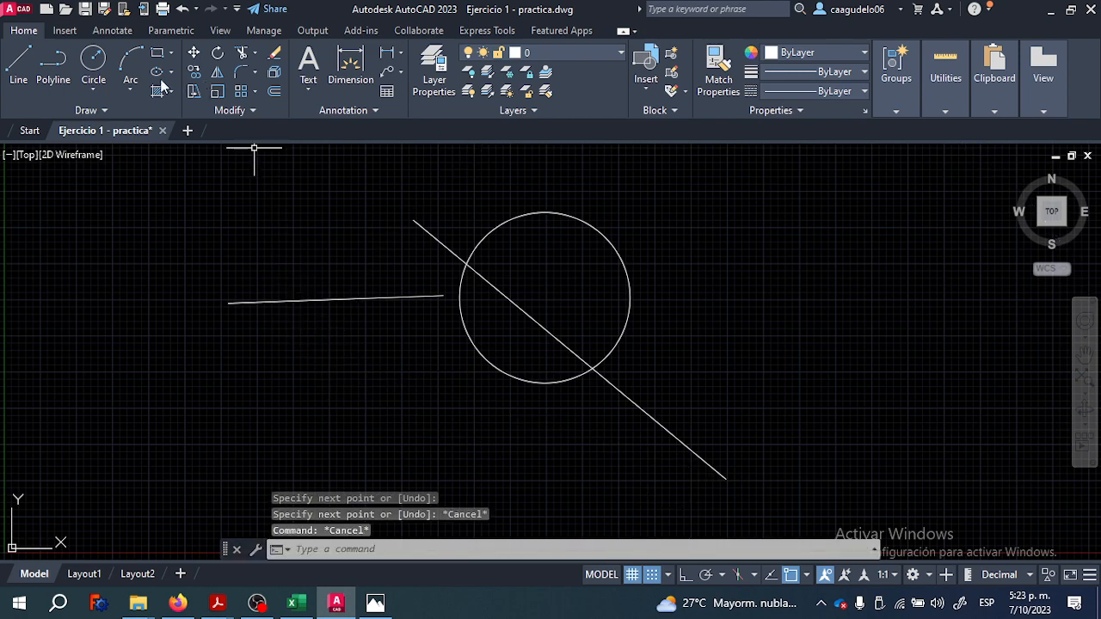
- Draw a rising diagonal line left of the circle, crossing the existing near-horizontal line
left_click(19, 64)
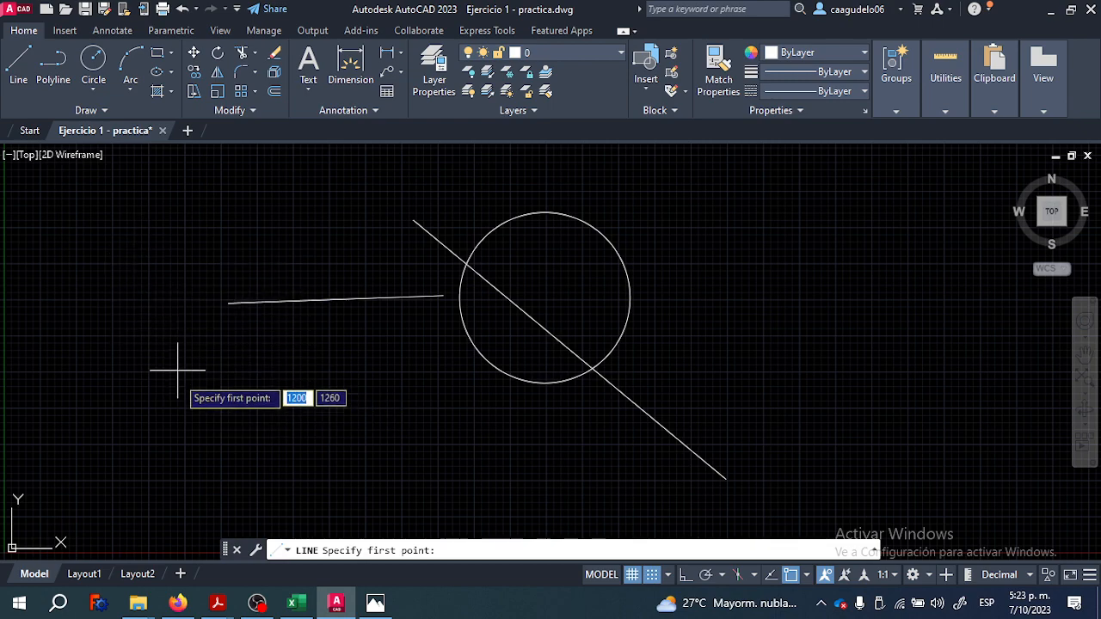
left_click(149, 419)
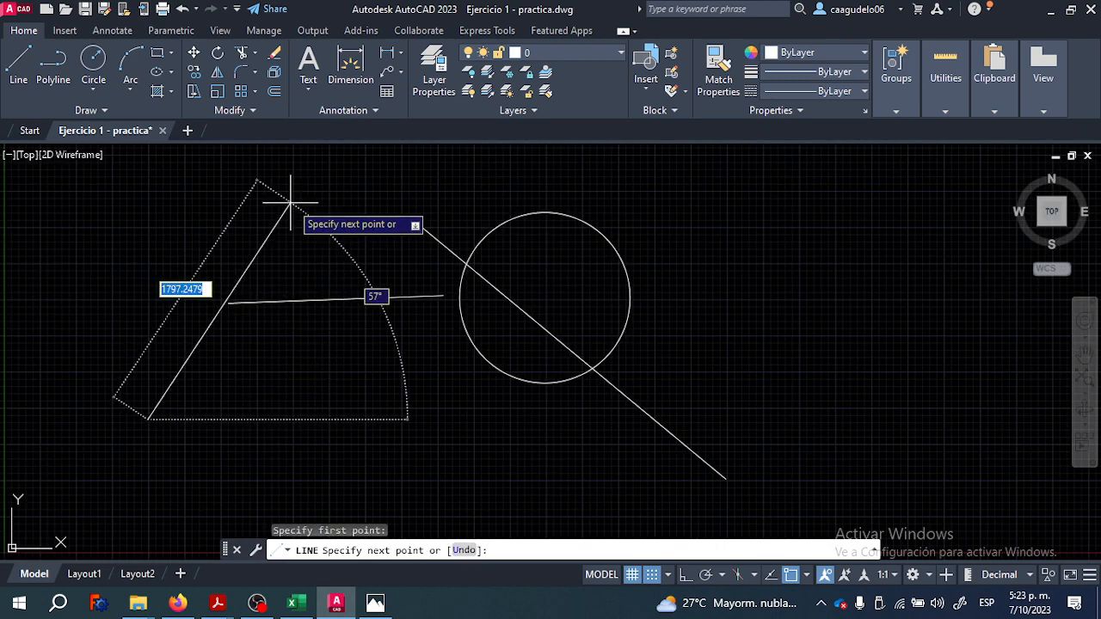
left_click(357, 224)
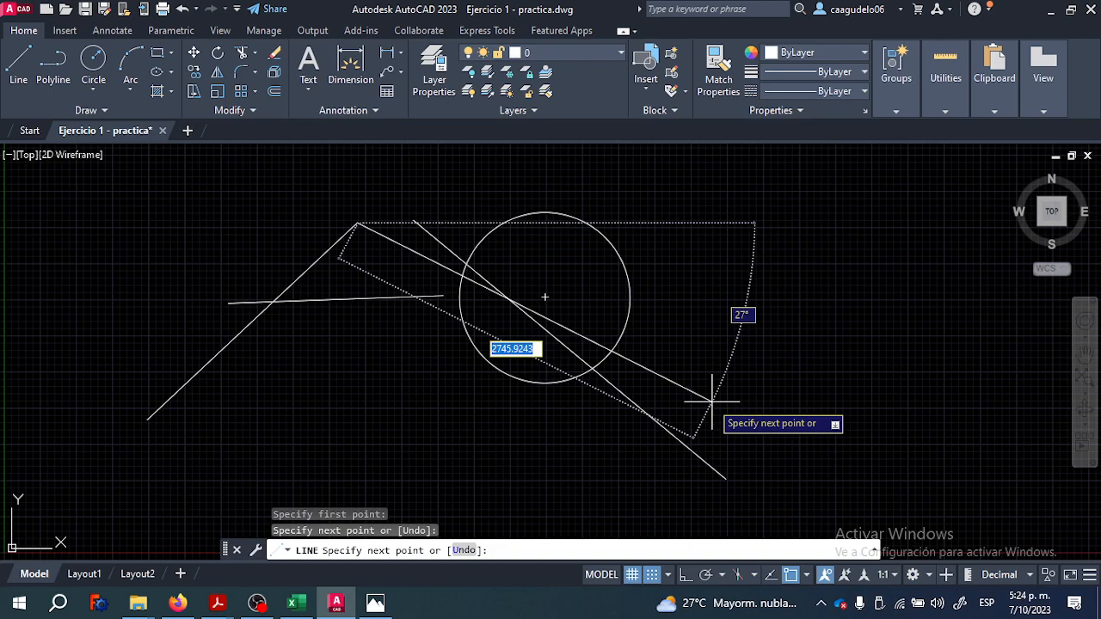
key("Escape")
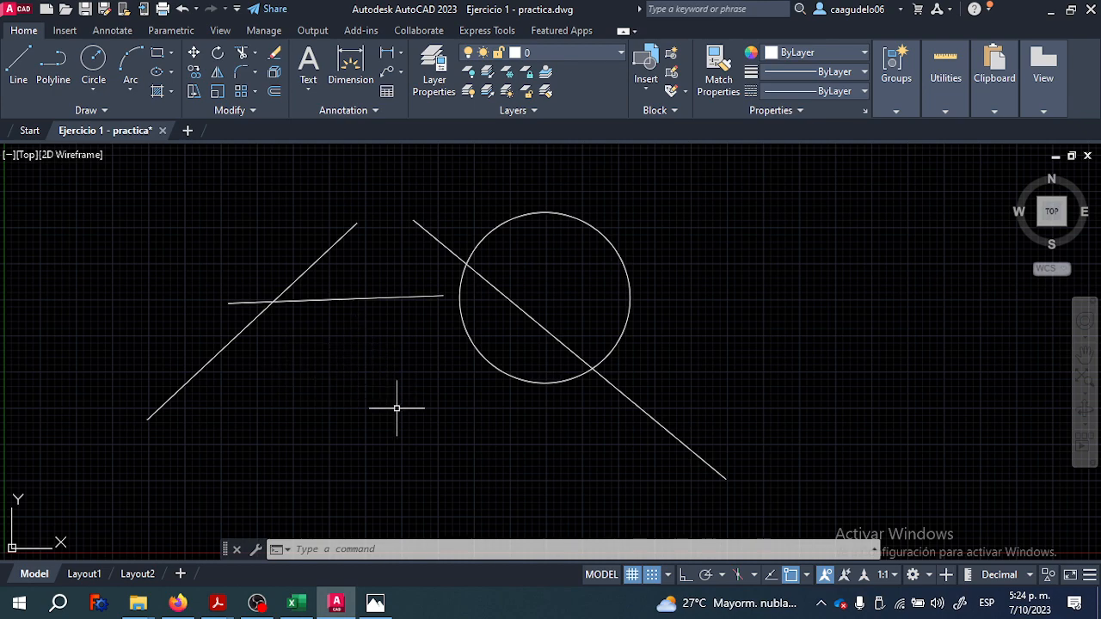
- Pan across the drawing freely and with the Pan command to view the lines and circle
mouse_move(421, 398)
middle_mouse_down()
mouse_move(346, 379)
mouse_move(241, 373)
mouse_move(589, 382)
mouse_move(689, 396)
mouse_move(497, 392)
middle_mouse_up()
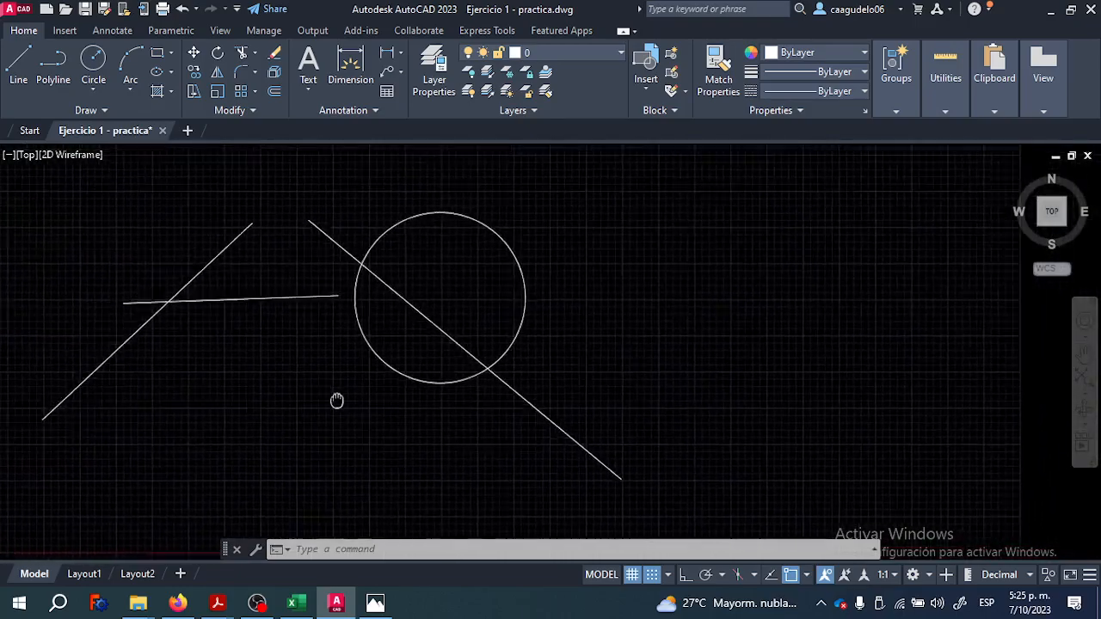
middle_click_drag(587, 409, 612, 406)
mouse_move(526, 414)
middle_mouse_down()
mouse_move(344, 415)
mouse_move(460, 427)
mouse_move(413, 413)
mouse_move(474, 384)
mouse_move(450, 386)
middle_mouse_up()
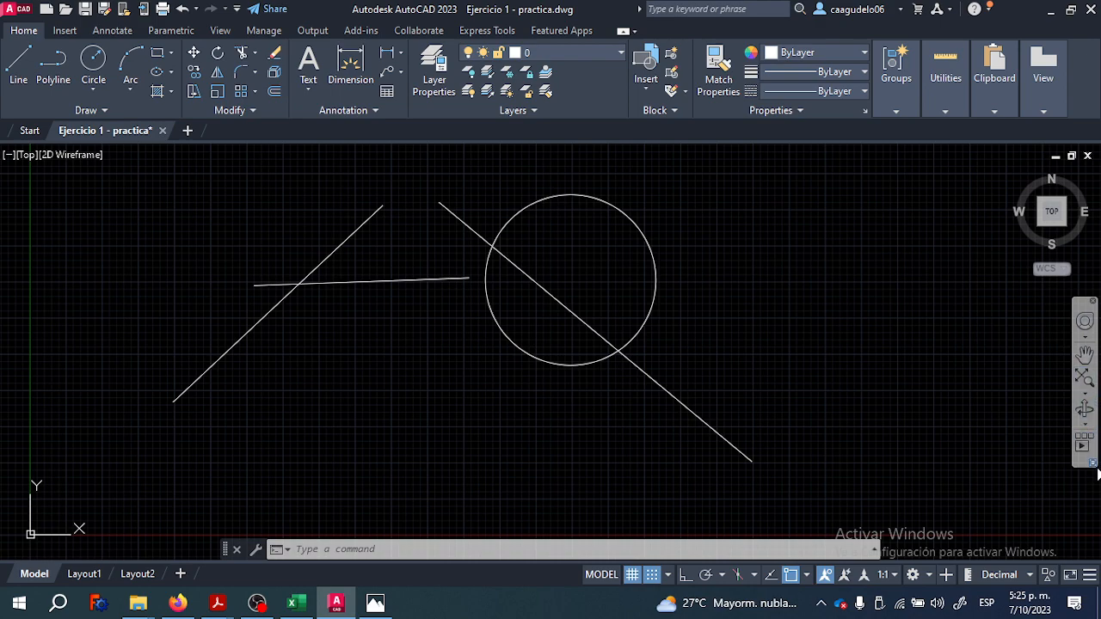
left_click(1086, 357)
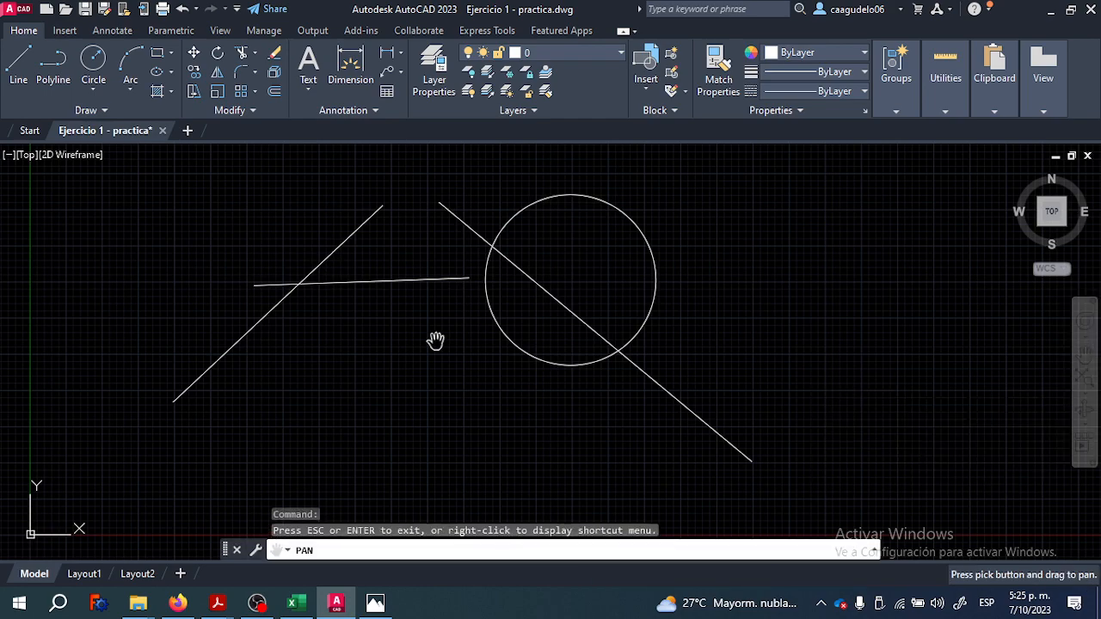
mouse_move(469, 371)
left_mouse_down()
mouse_move(332, 388)
mouse_move(755, 398)
mouse_move(421, 361)
mouse_move(344, 369)
mouse_move(689, 365)
mouse_move(499, 381)
mouse_move(636, 373)
mouse_move(536, 372)
left_mouse_up()
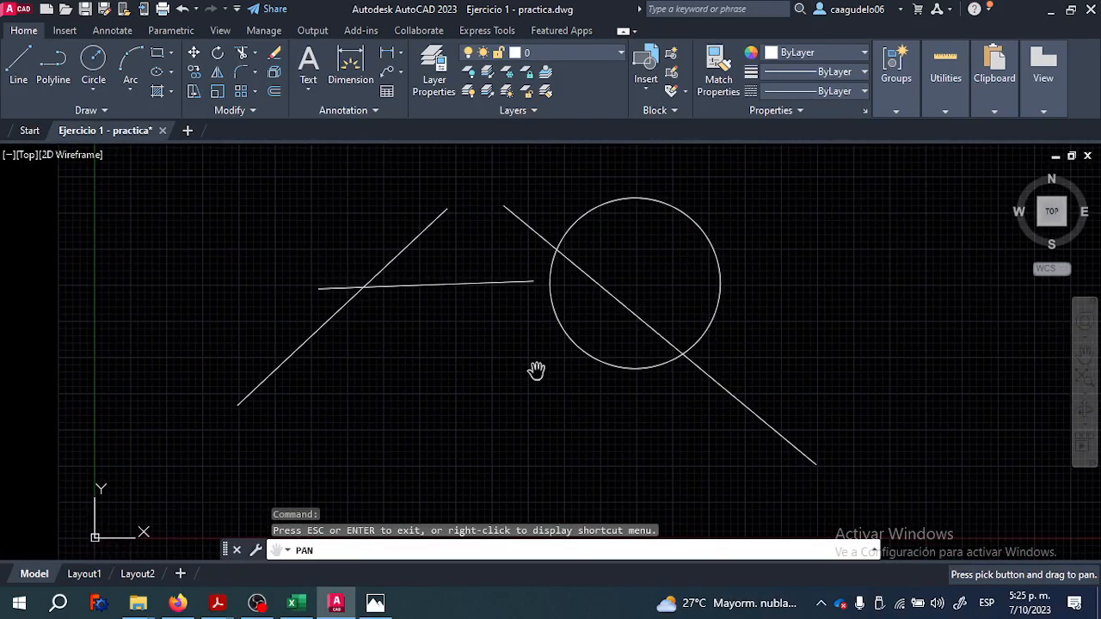
key("Escape")
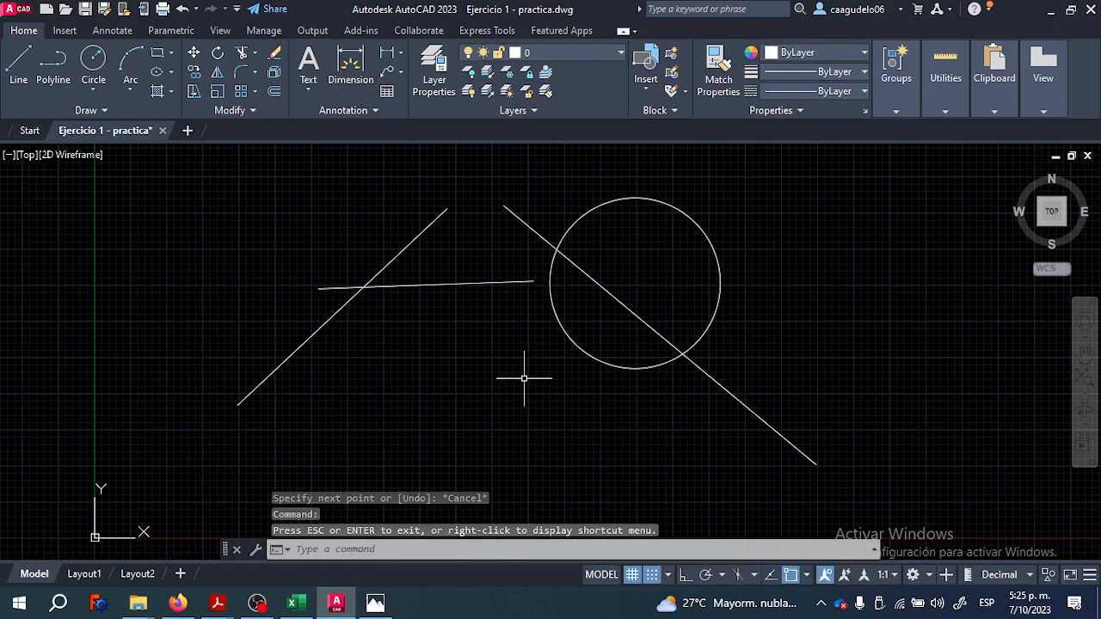
- Review the available workspaces, try 3D Basics, and return to Drafting & Annotation
left_click(924, 578)
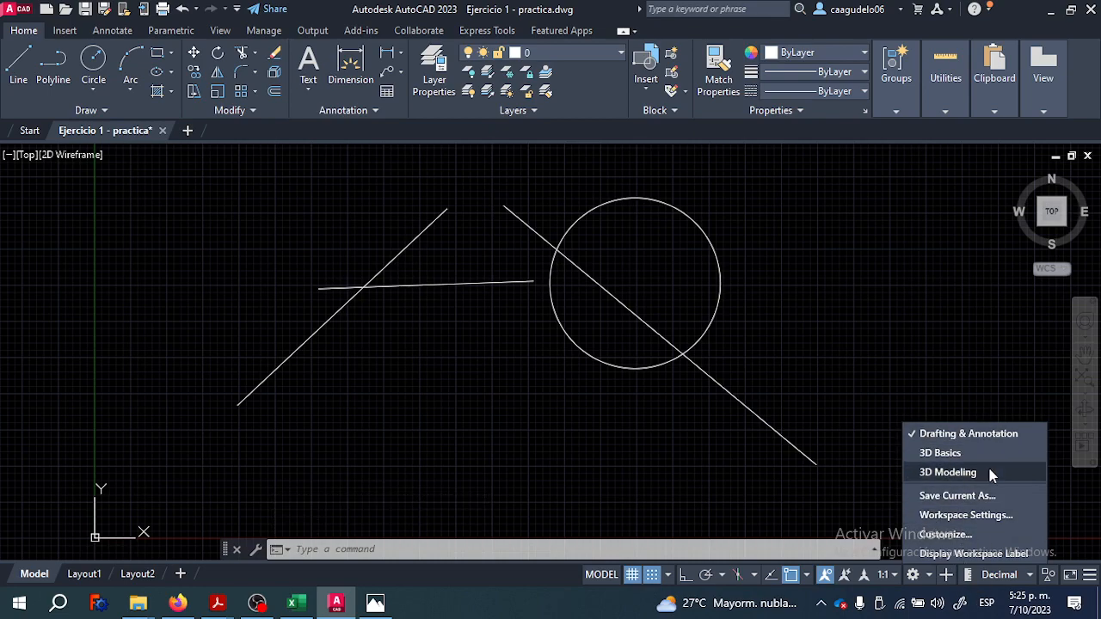
left_click(920, 582)
left_click(924, 581)
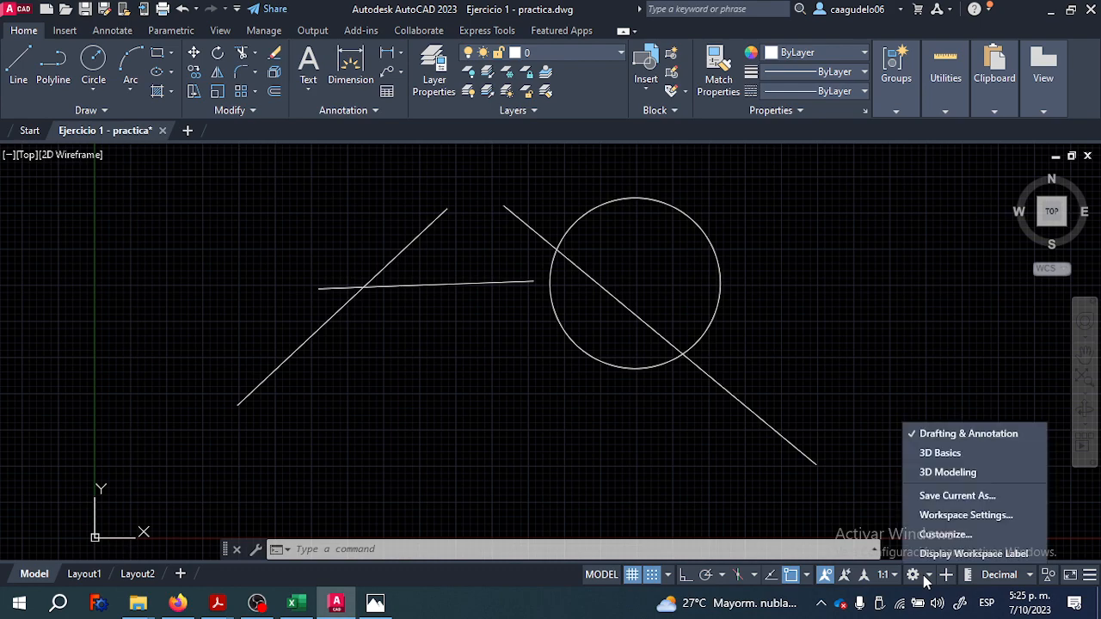
left_click(941, 453)
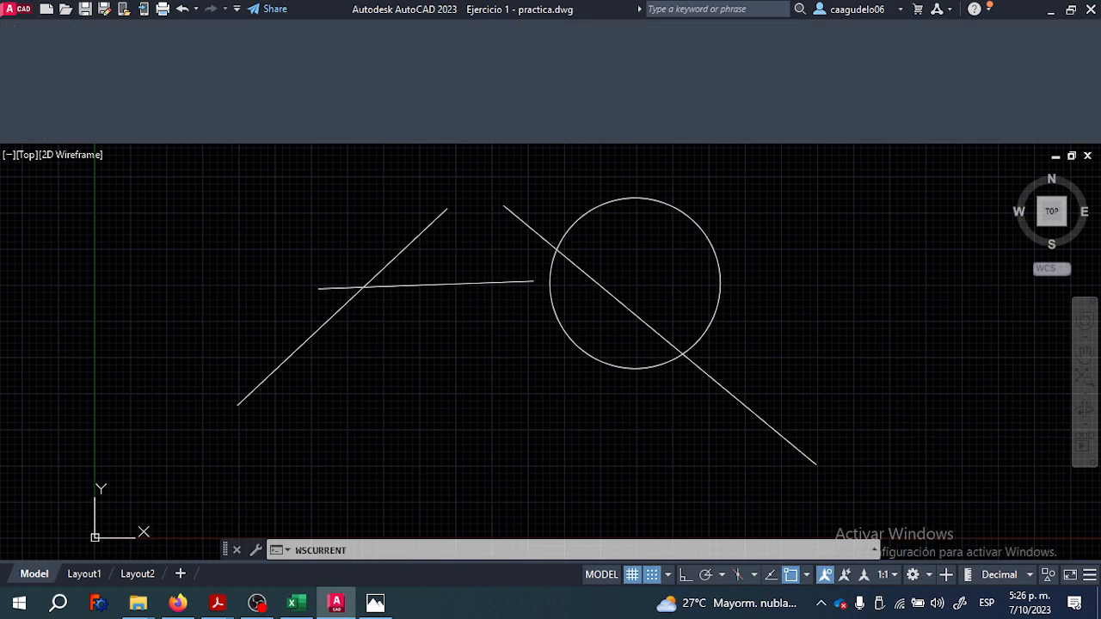
left_click(919, 576)
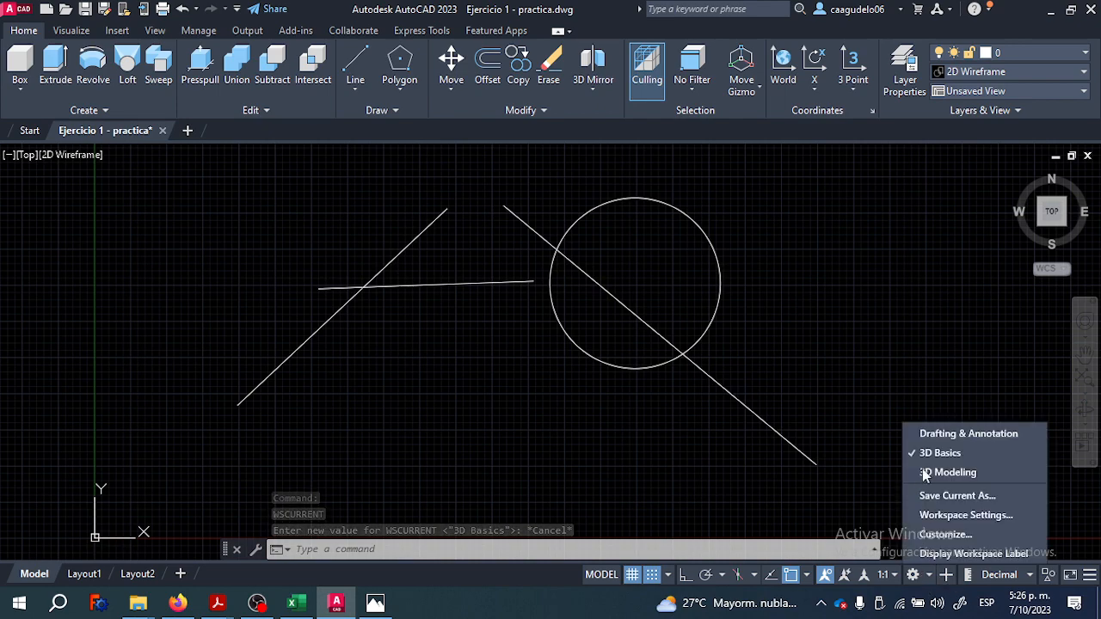
left_click(941, 436)
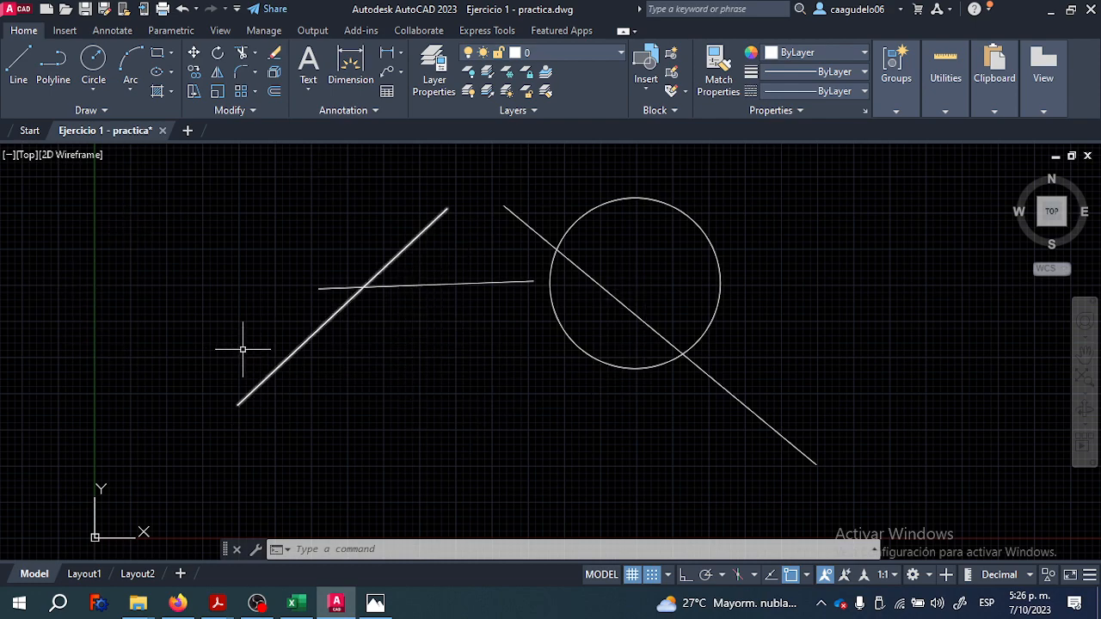
right_click(492, 359)
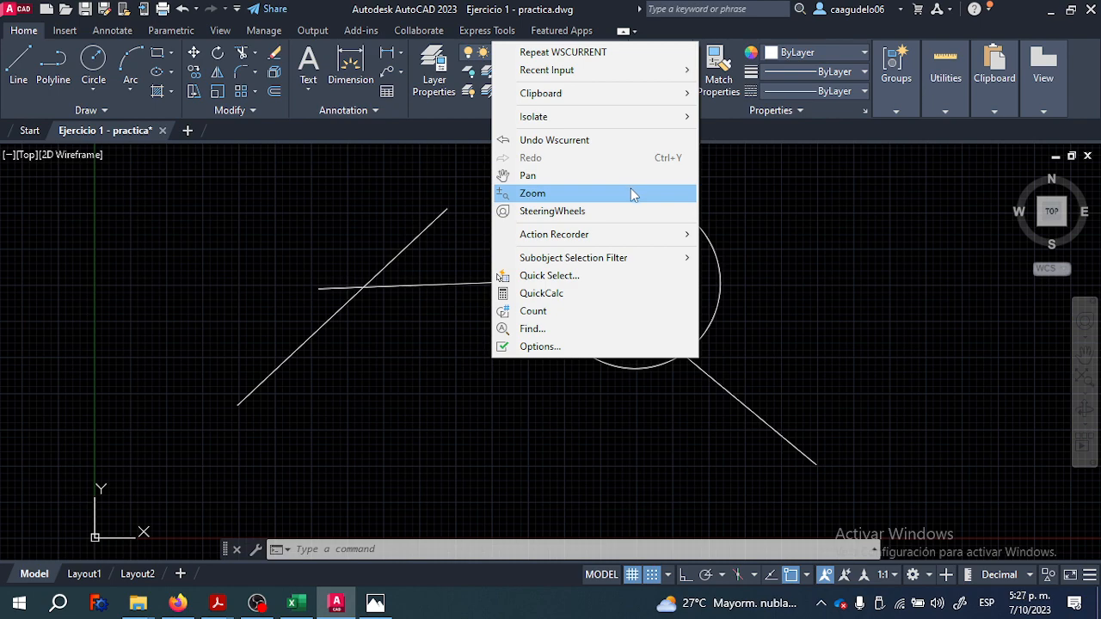
key("Escape")
key("Escape")
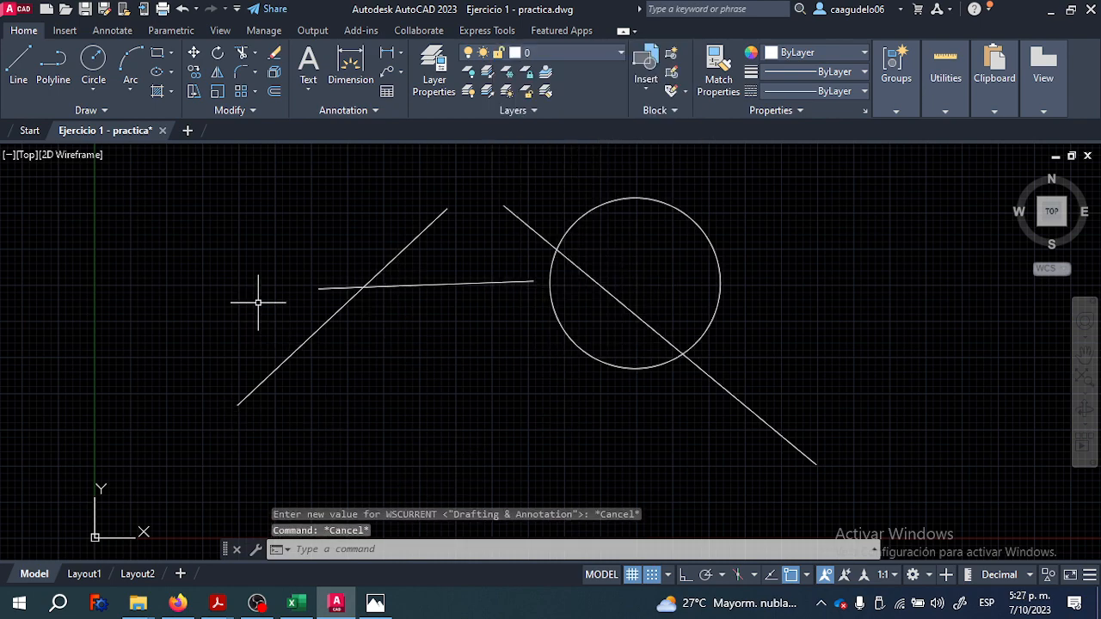
- Zoom out in real time with the Zoom command, fit all objects with Zoom Extents, and exit the command
right_click(436, 380)
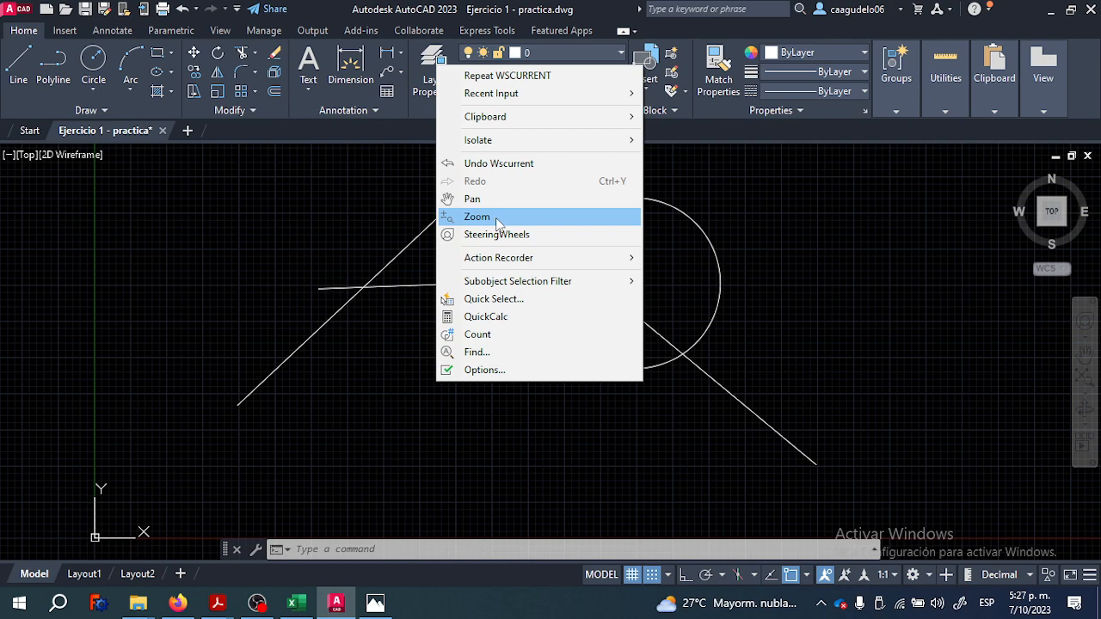
left_click(497, 220)
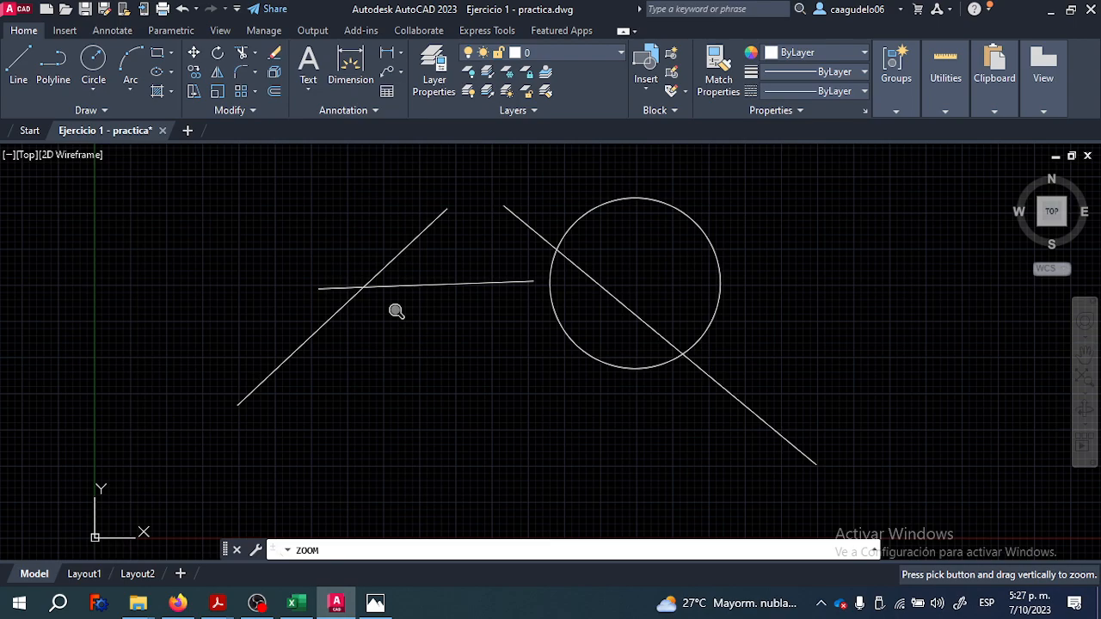
mouse_move(413, 249)
left_mouse_down()
mouse_move(425, 332)
mouse_move(470, 376)
mouse_move(400, 159)
mouse_move(359, 326)
mouse_move(384, 445)
mouse_move(421, 439)
mouse_move(424, 151)
mouse_move(457, 386)
mouse_move(445, 163)
mouse_move(457, 155)
mouse_move(479, 272)
mouse_move(526, 386)
mouse_move(501, 155)
mouse_move(487, 246)
mouse_move(494, 179)
left_mouse_up()
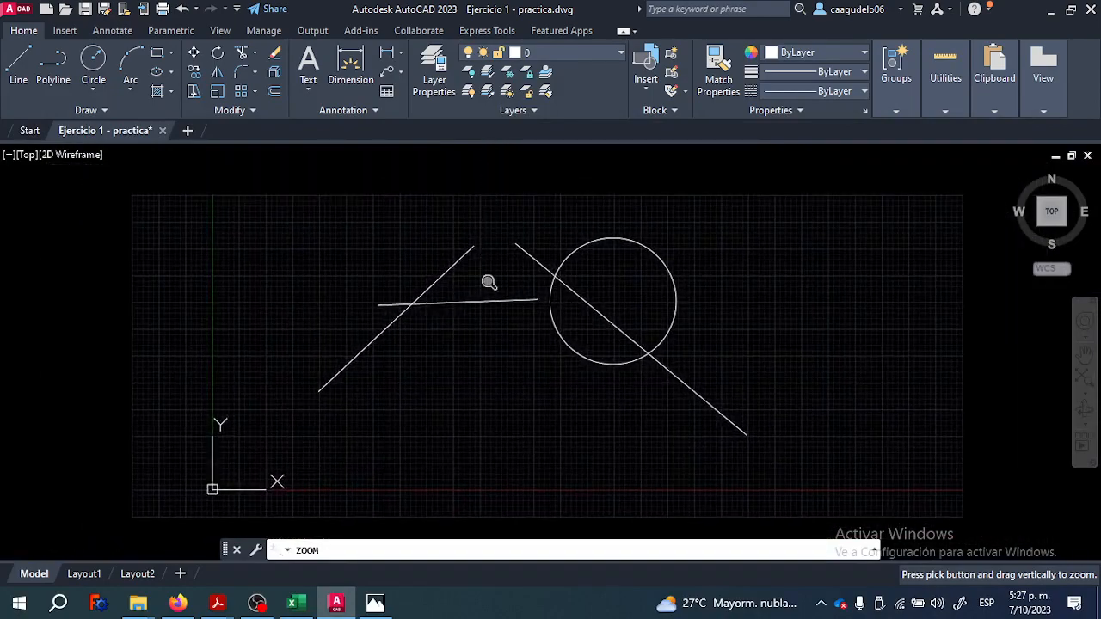
right_click(526, 221)
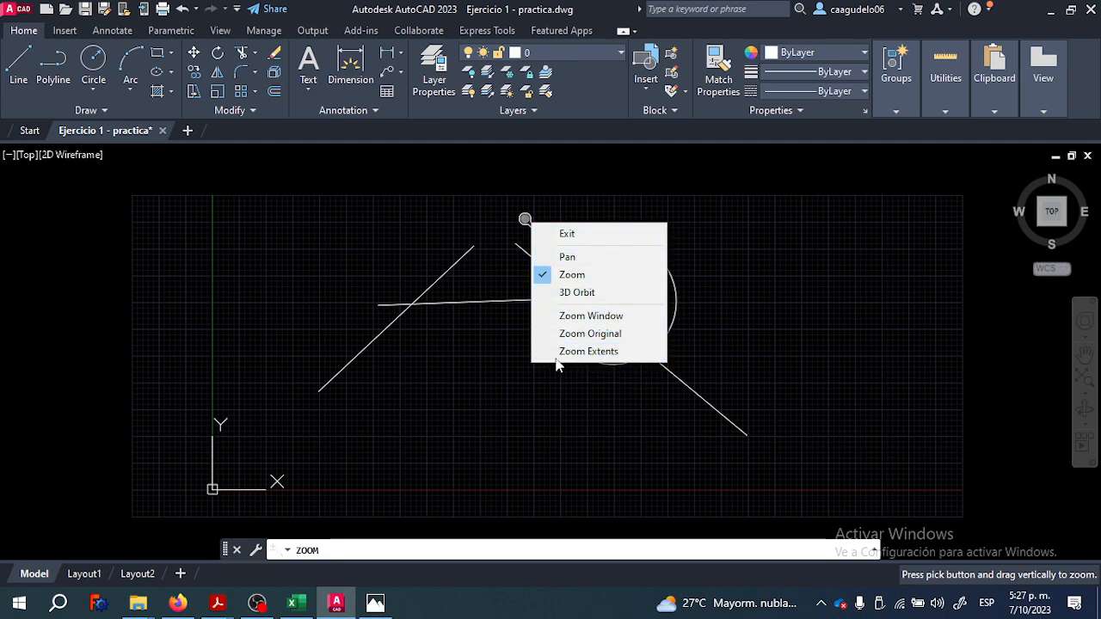
left_click(607, 359)
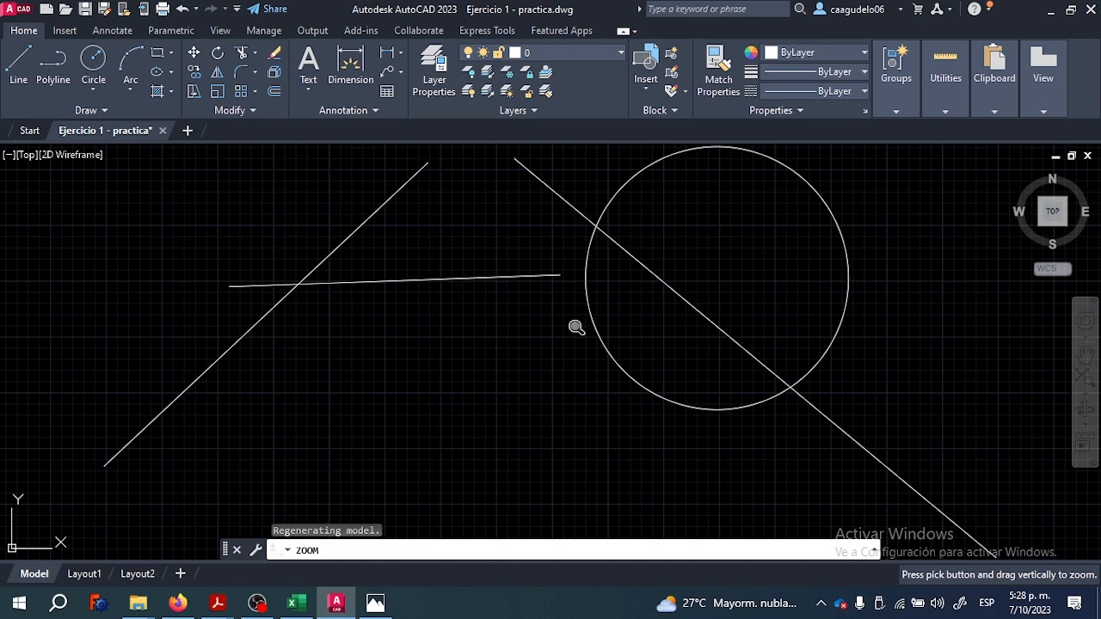
key("Escape")
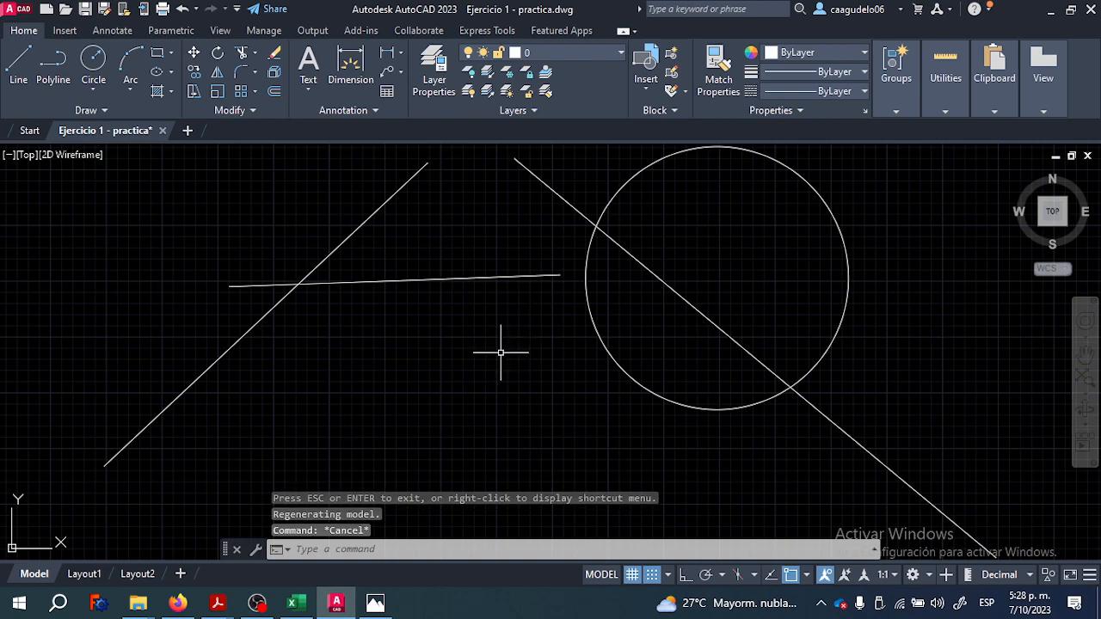
- Zoom freely in and out around the objects, the origin and empty areas to examine how the cursor position guides the view
scroll(499, 353, "down", 10)
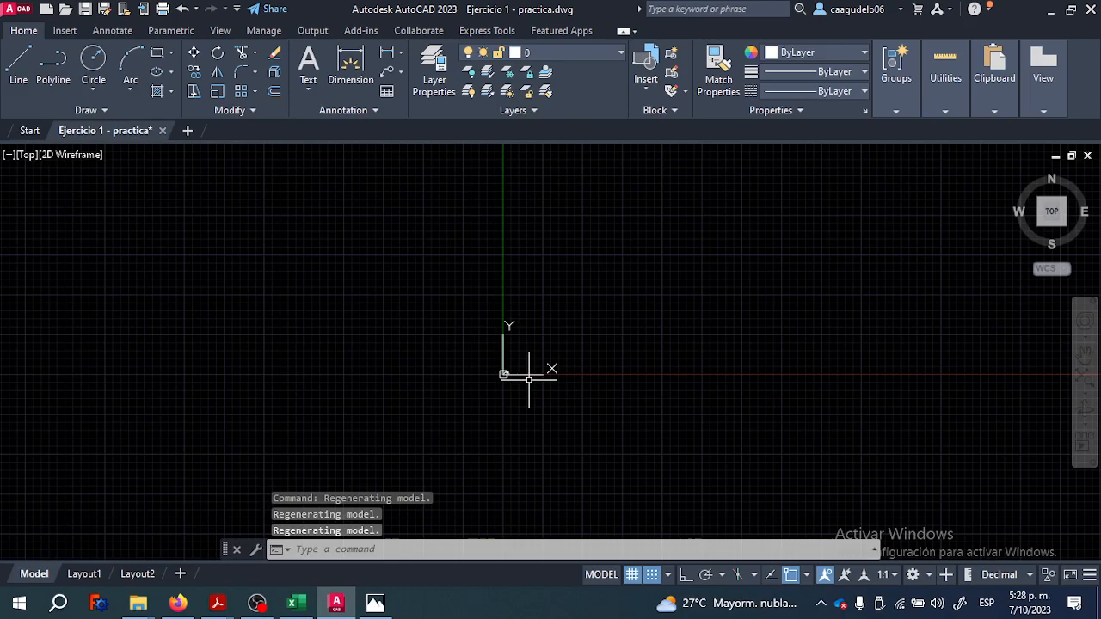
scroll(512, 370, "up", 6)
scroll(578, 296, "down", 6)
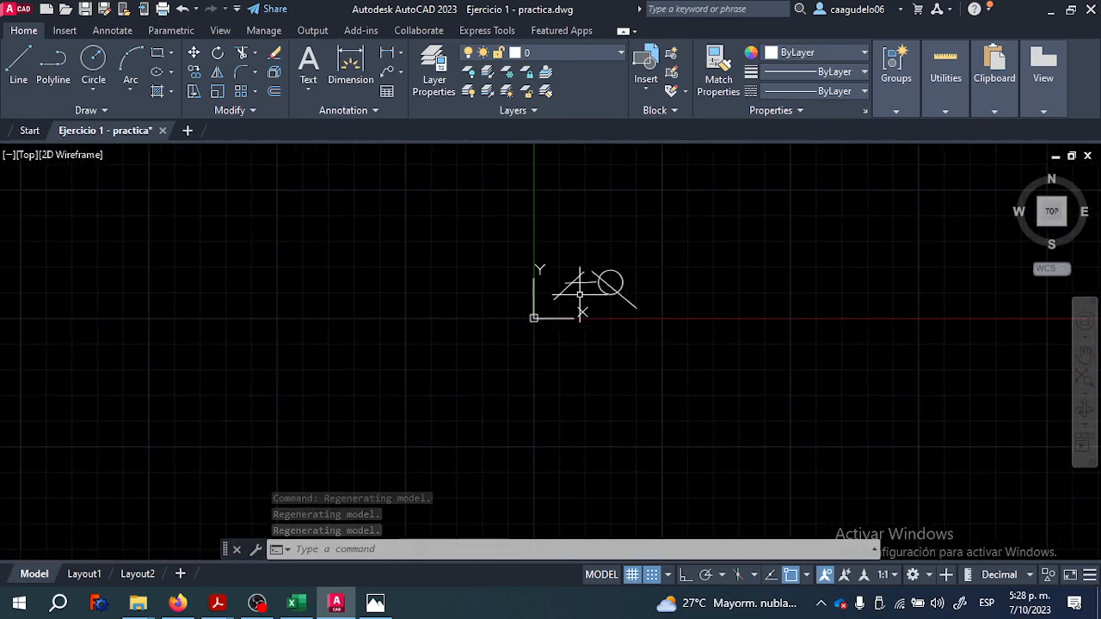
scroll(597, 319, "up", 5)
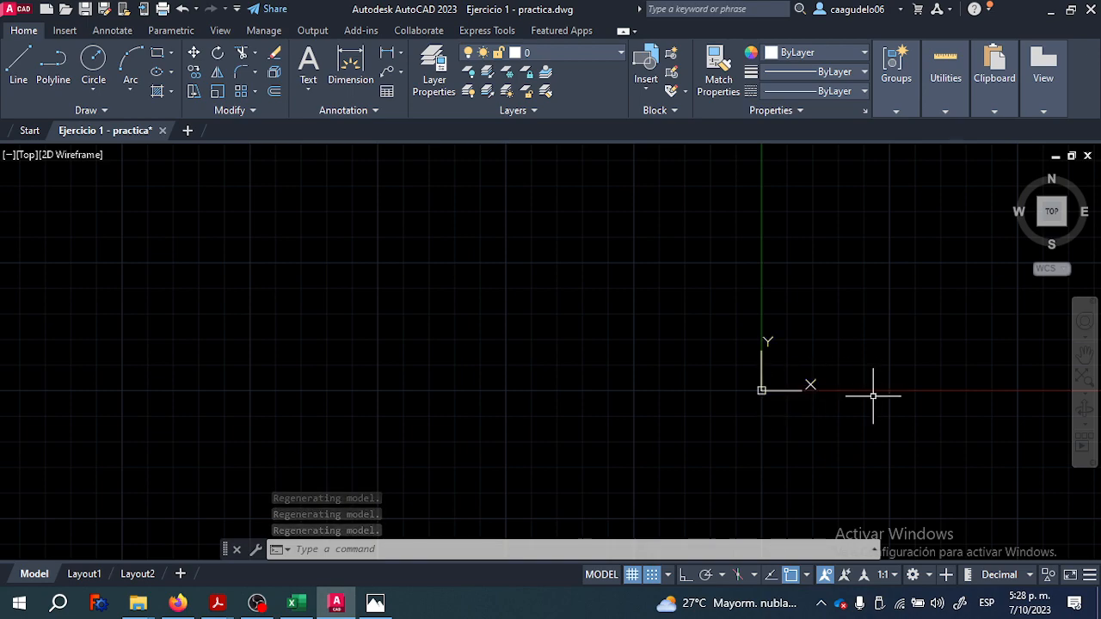
scroll(757, 383, "down", 2)
scroll(843, 421, "down", 3)
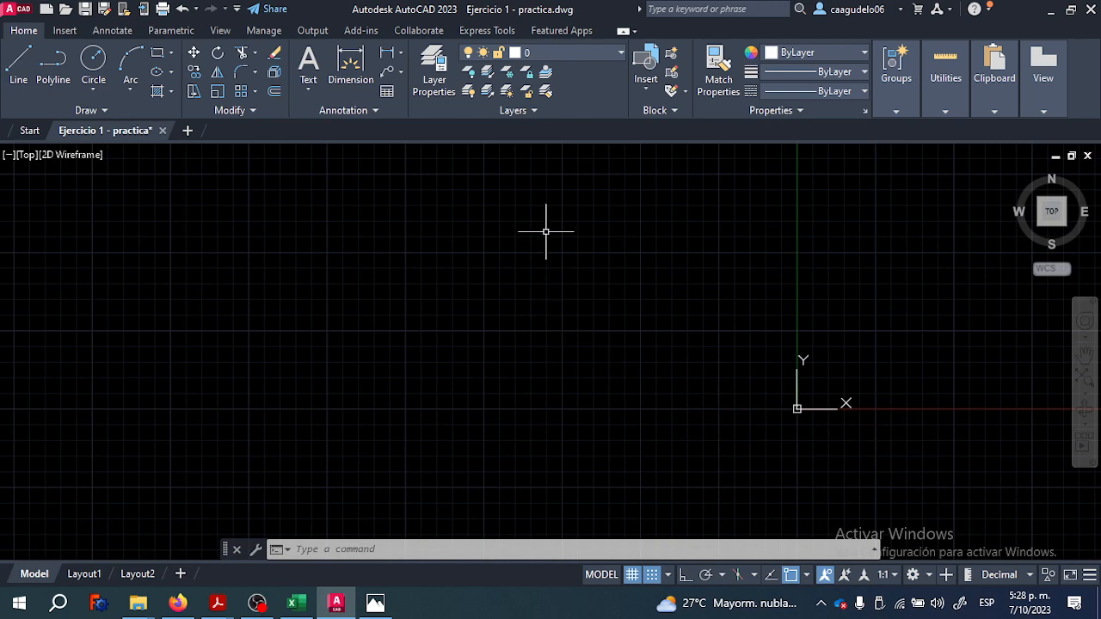
scroll(840, 422, "up", 2)
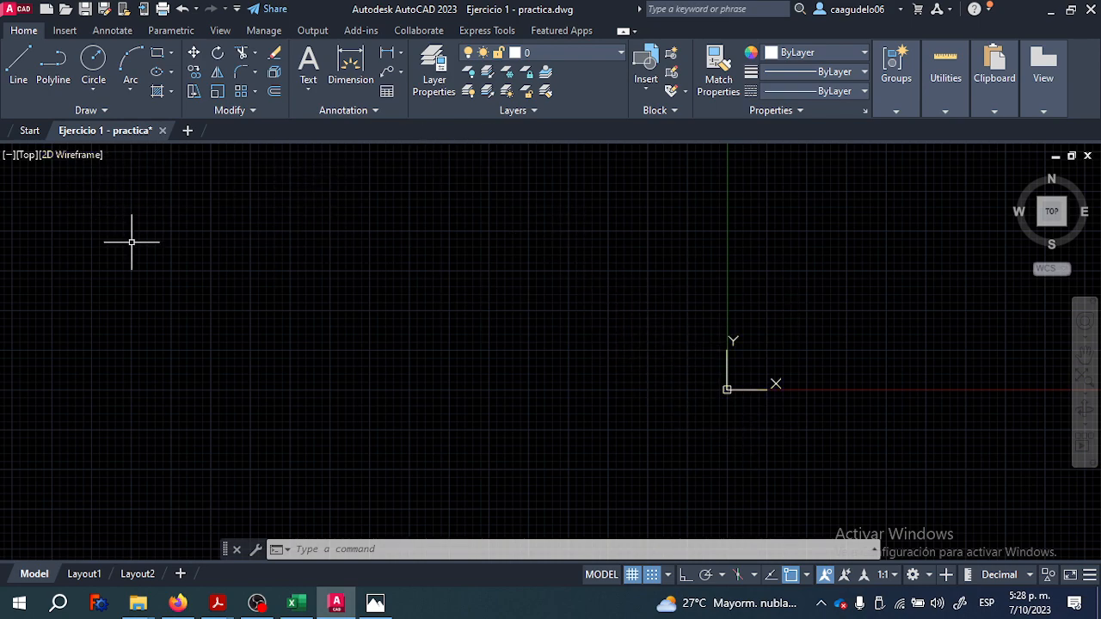
scroll(153, 225, "up", 3)
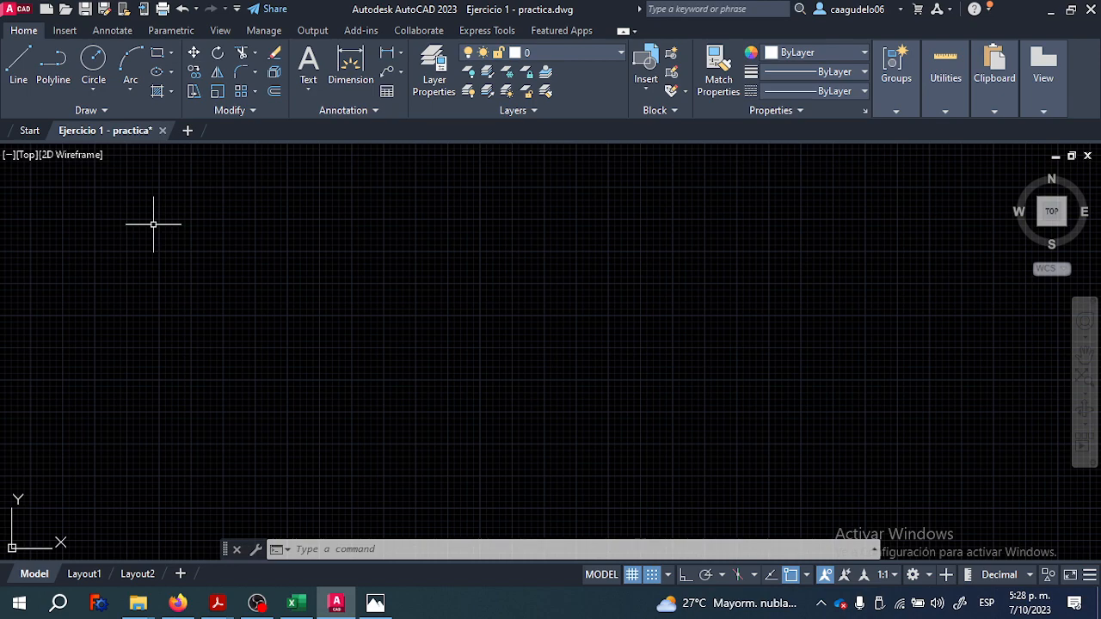
scroll(553, 327, "down", 4)
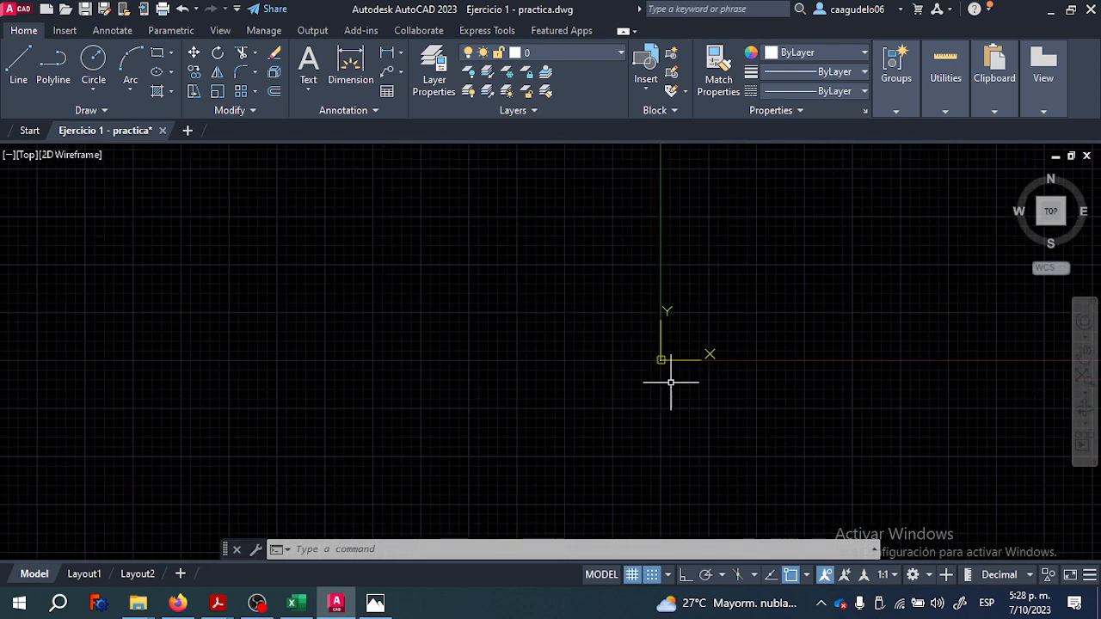
scroll(663, 359, "up", 6)
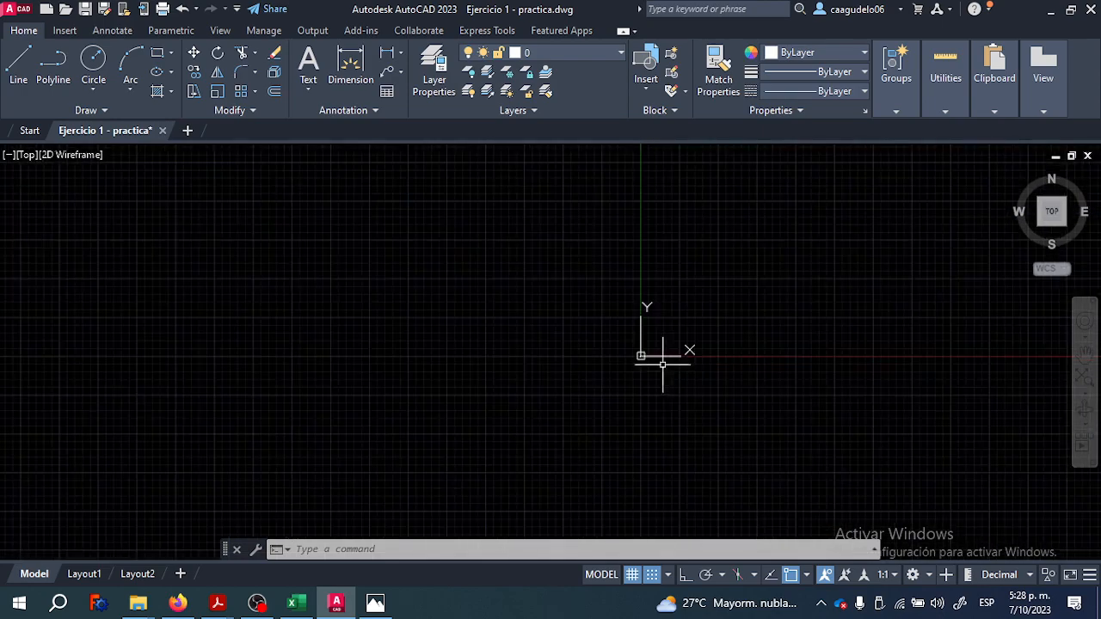
scroll(642, 363, "up", 10)
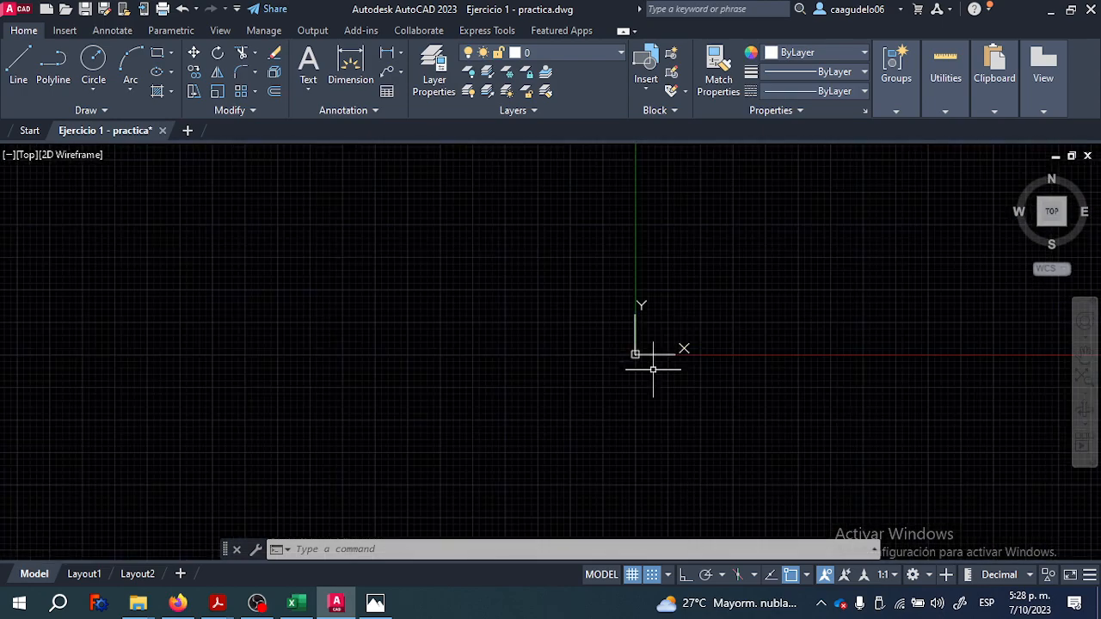
scroll(633, 338, "down", 8)
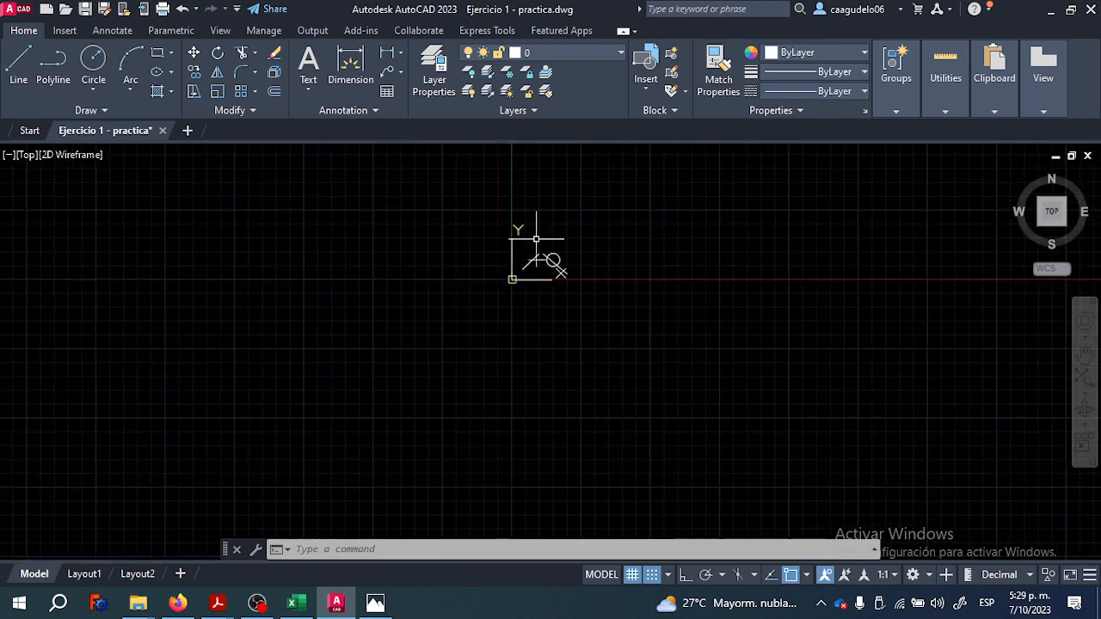
scroll(545, 275, "up", 2)
scroll(548, 276, "down", 1)
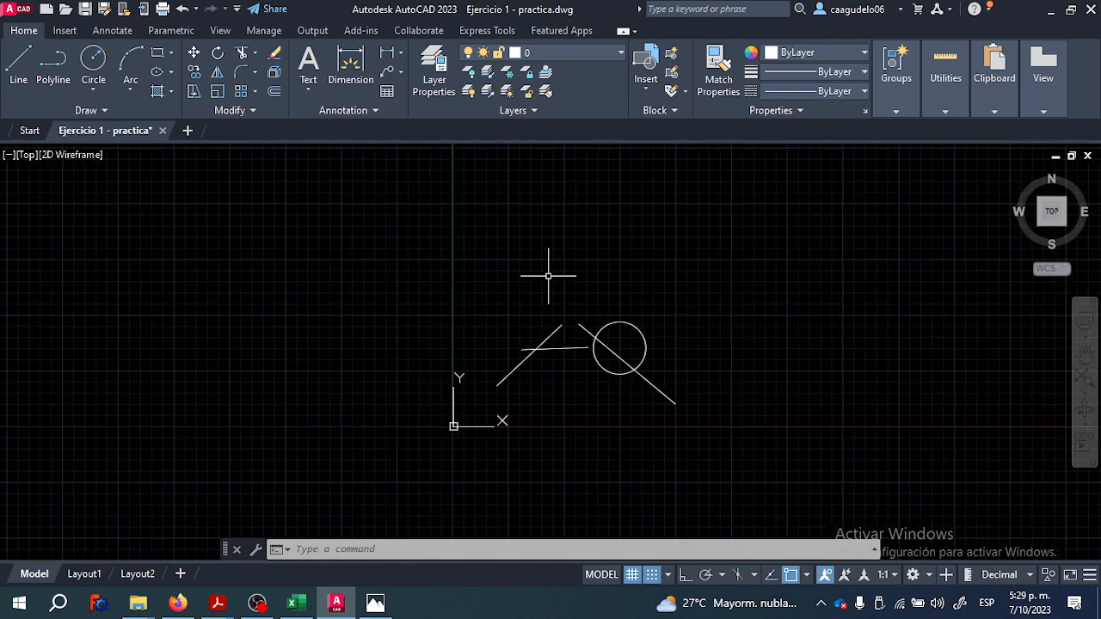
- Restore the full view of the lines and circle with Zoom Extents and end the Zoom command
right_click(337, 209)
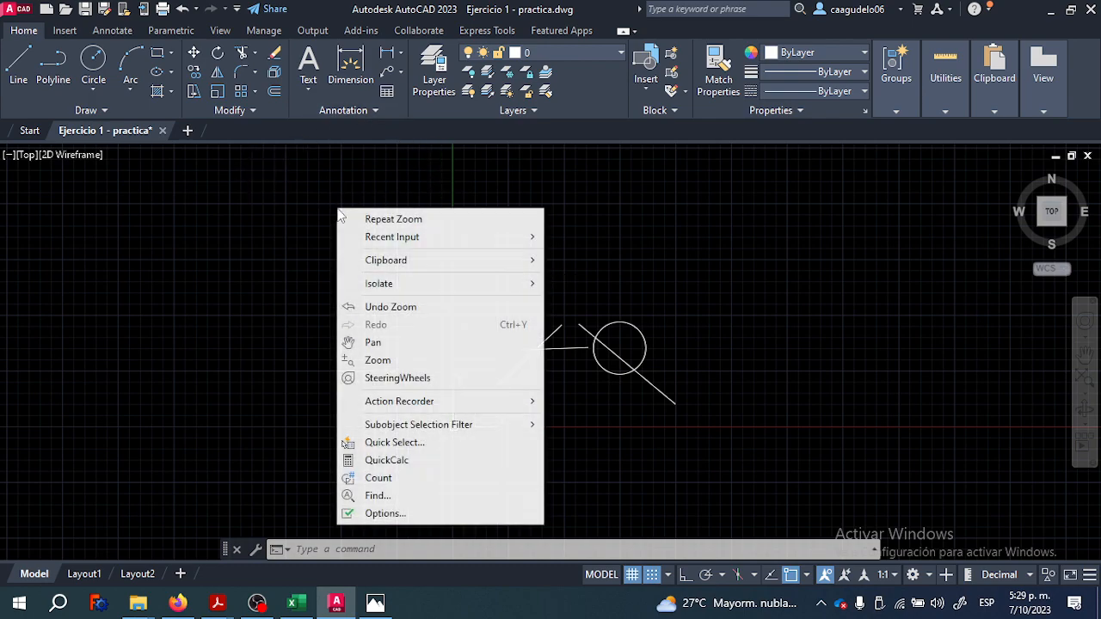
left_click(387, 361)
right_click(296, 218)
left_click(384, 343)
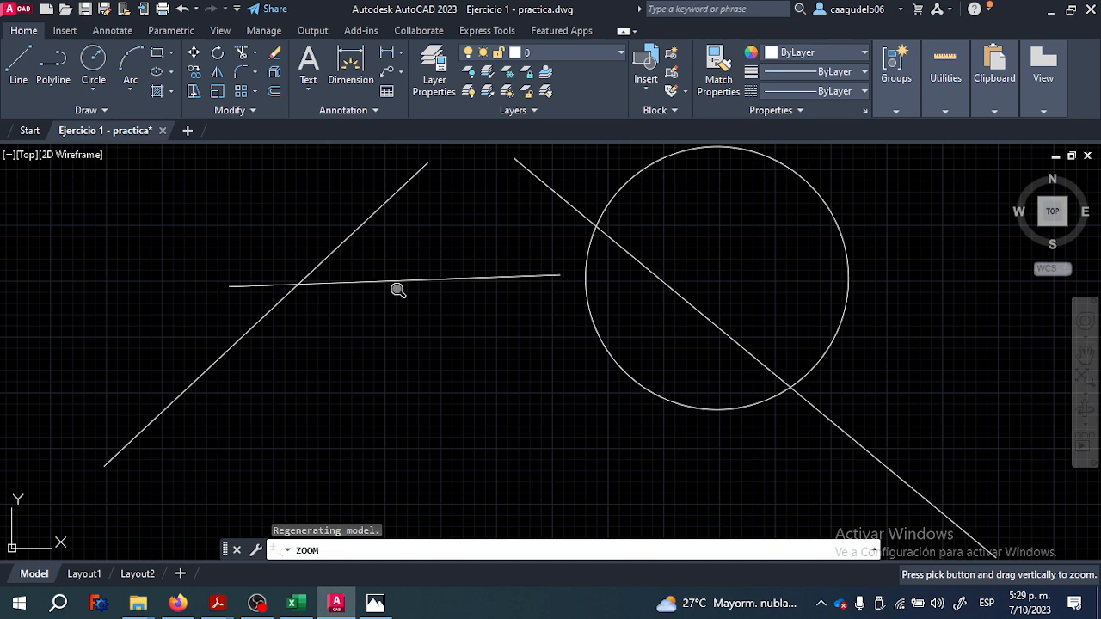
key("Escape")
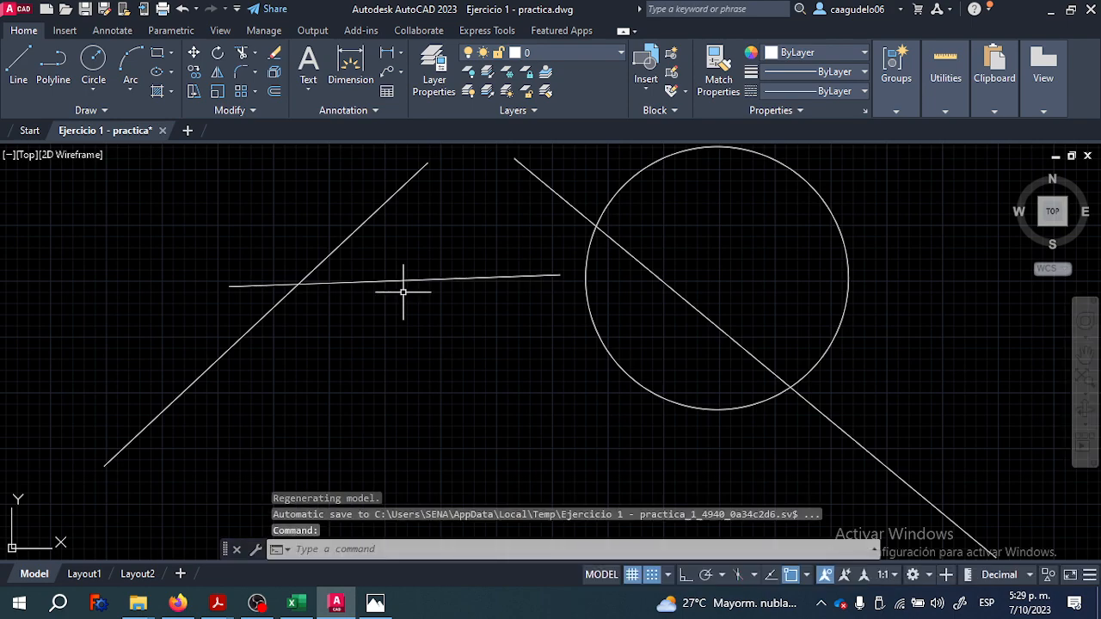
- Adjust the view to show the lines, the circle and the coordinate origin together with free space around them
scroll(466, 347, "down", 5)
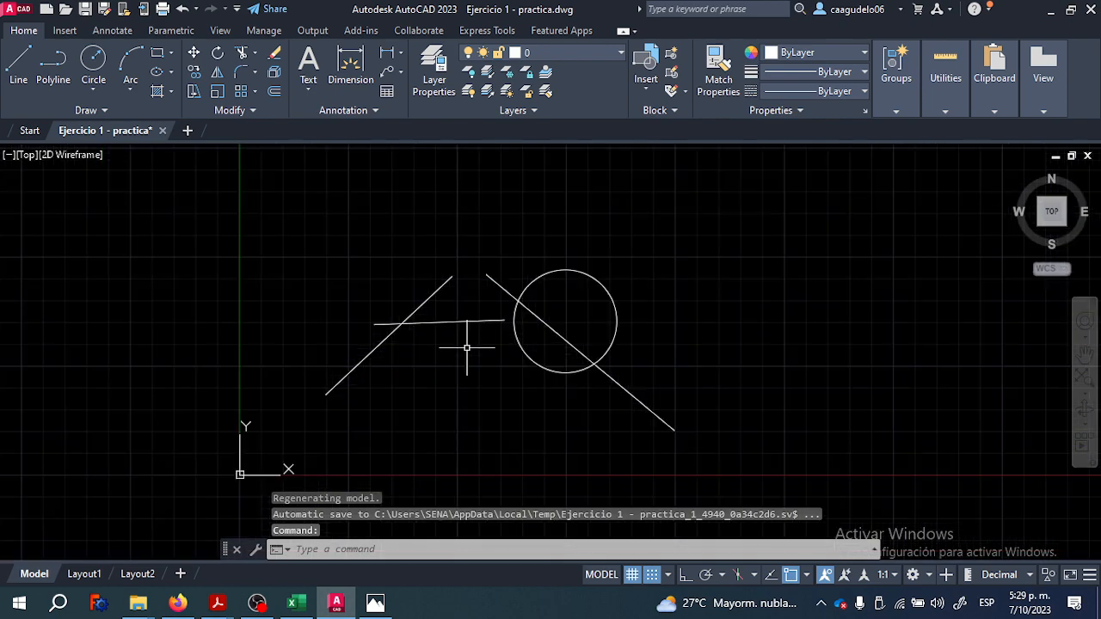
scroll(467, 348, "up", 3)
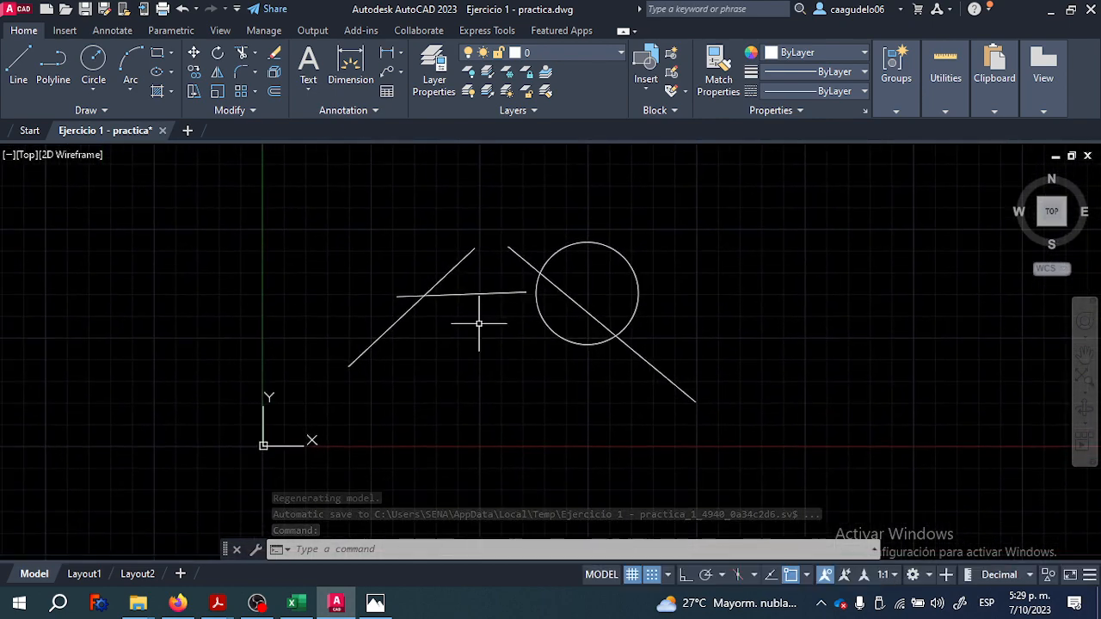
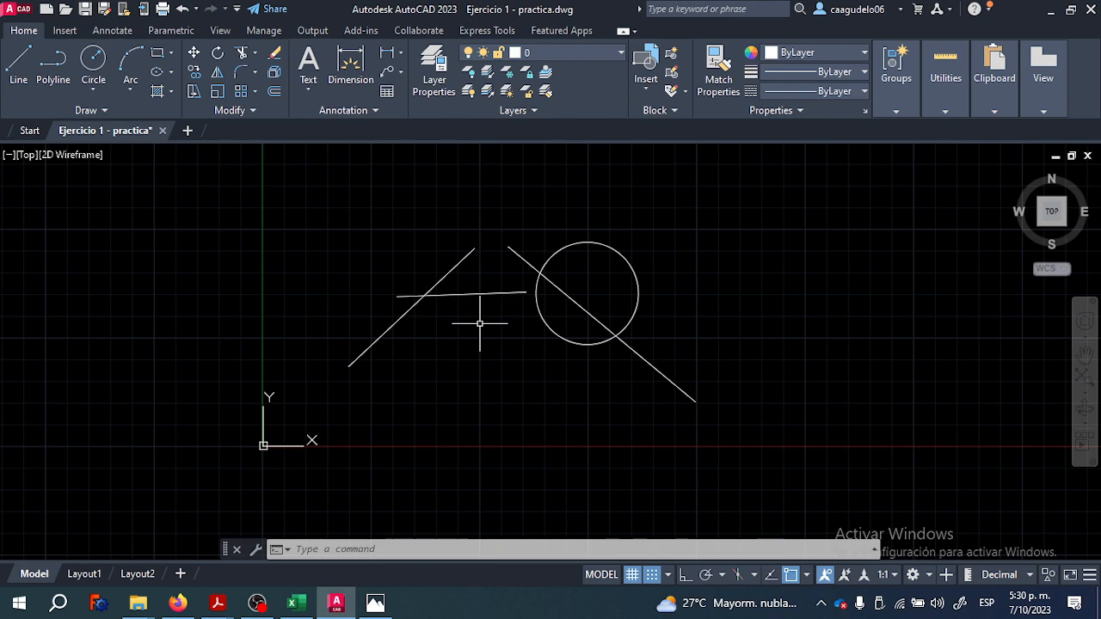
scroll(290, 381, "down", 4)
scroll(333, 349, "up", 1)
middle_click_drag(288, 447, 248, 422)
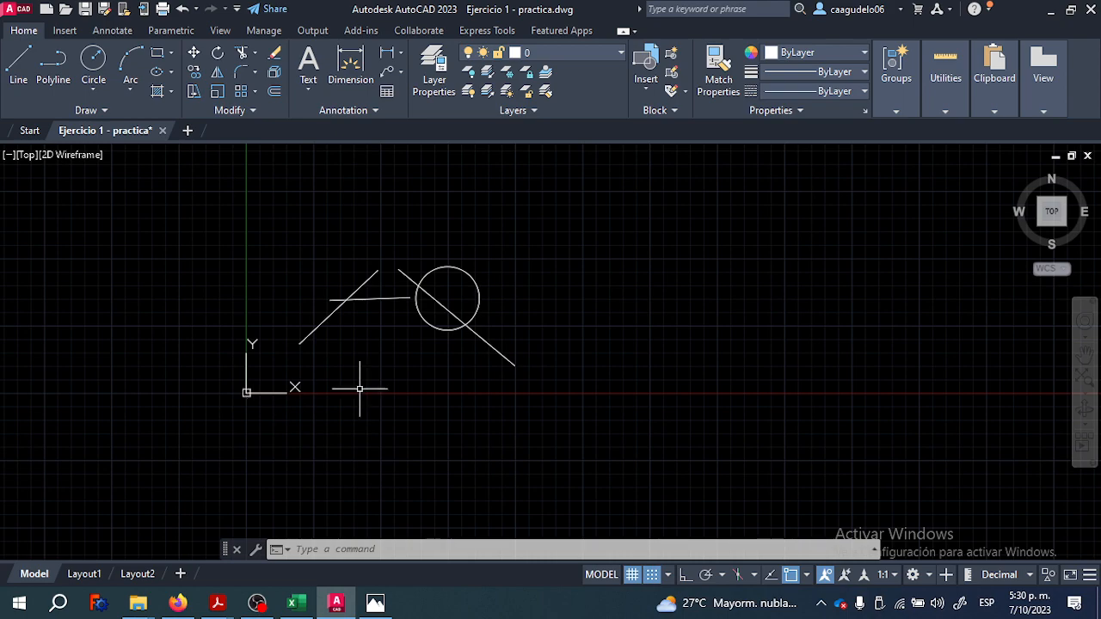
- Orient the drawing to Top and switch to the isometric home view to examine the X, Y and Z axes at the origin
mouse_move(1051, 211)
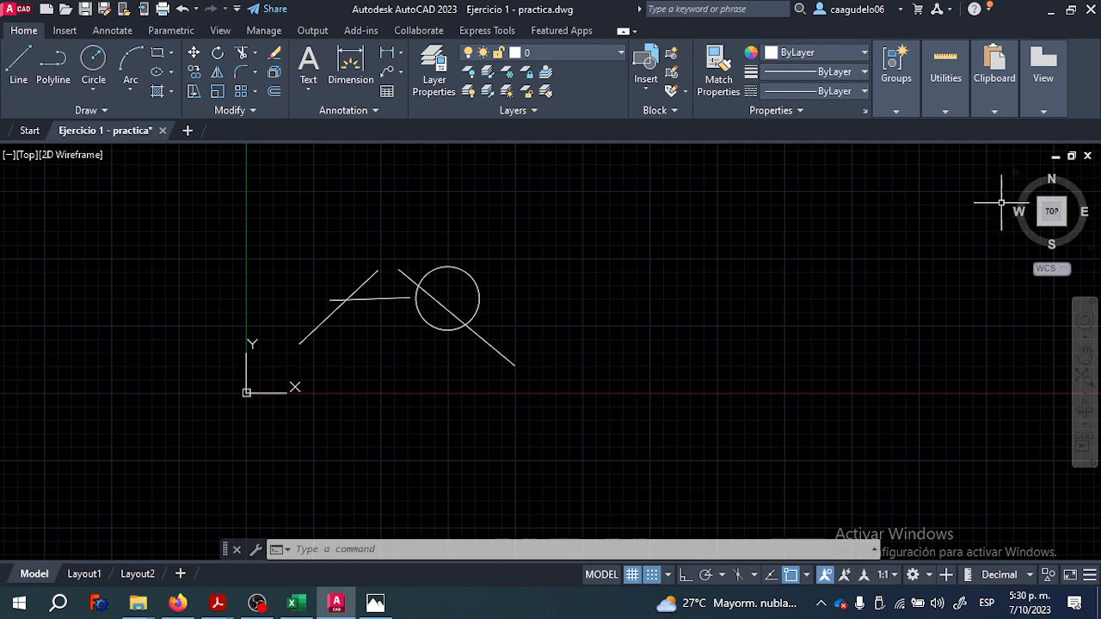
left_click(1054, 213)
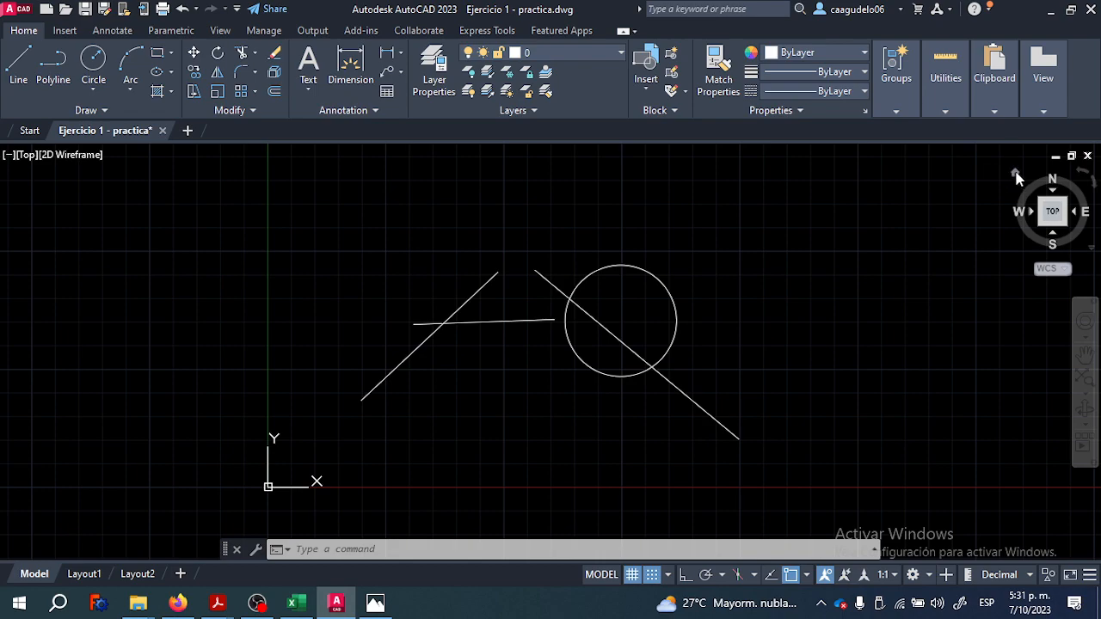
left_click(1015, 176)
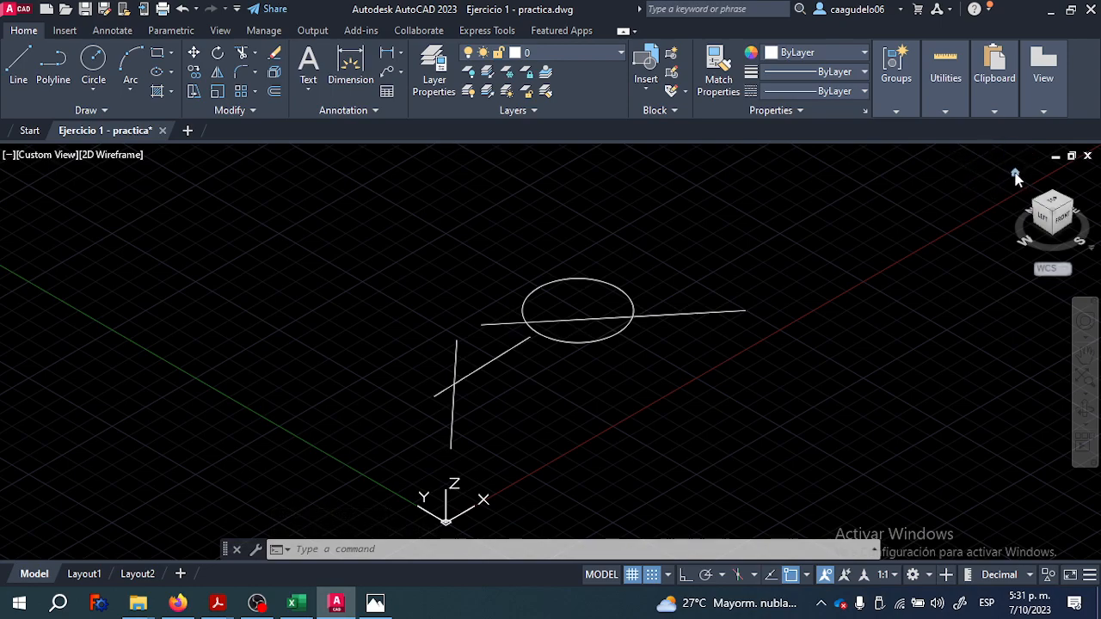
left_click(1015, 175)
middle_click_drag(484, 492, 507, 432)
scroll(471, 448, "up", 2)
middle_click_drag(460, 471, 469, 458)
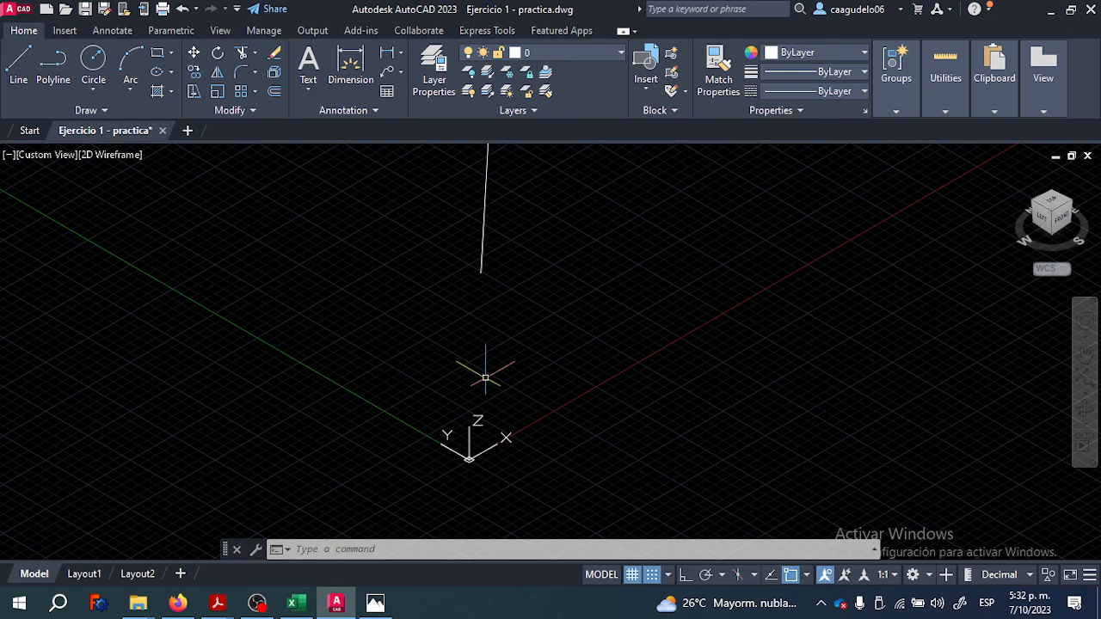
- Return to the Top view and reposition the drawing with the origin near the lower-left of the drawing area
left_click(1055, 203)
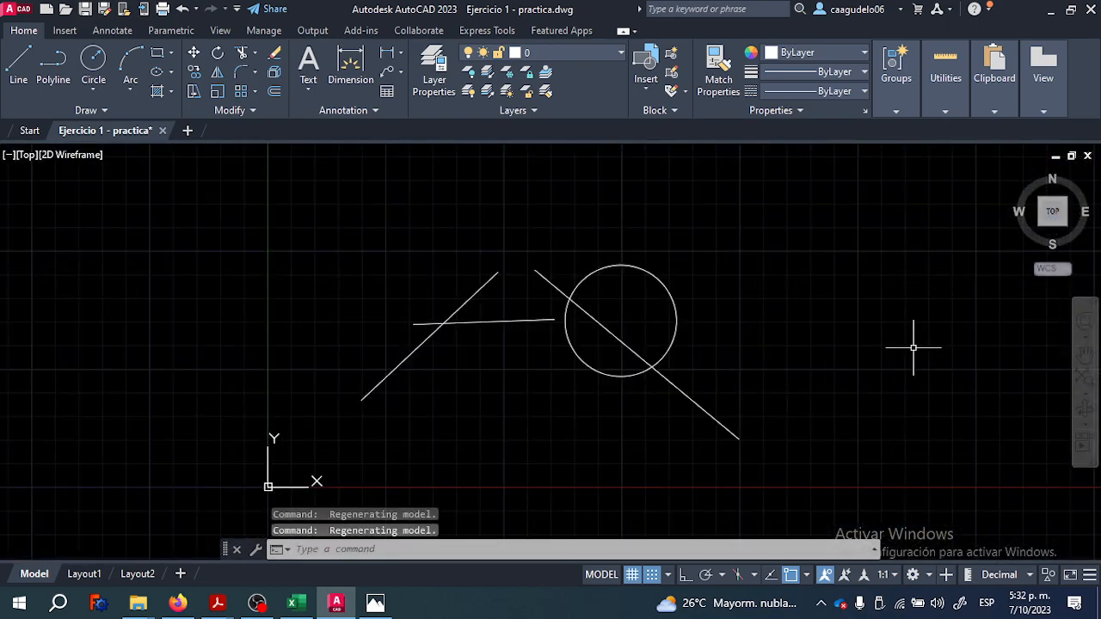
middle_click_drag(913, 347, 815, 353)
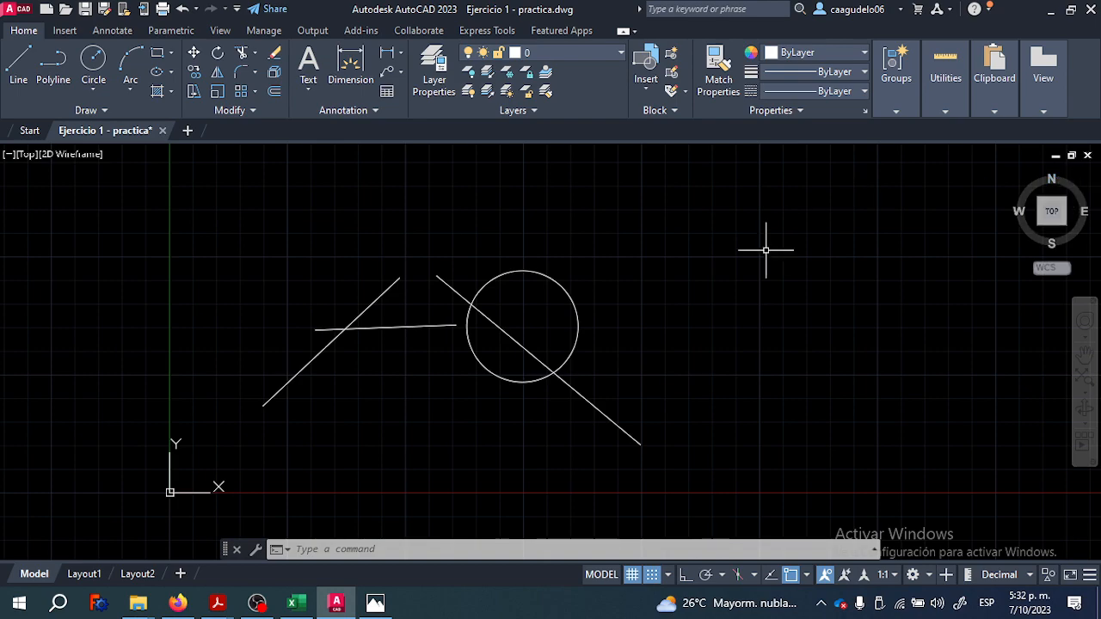
middle_click_drag(192, 498, 182, 470)
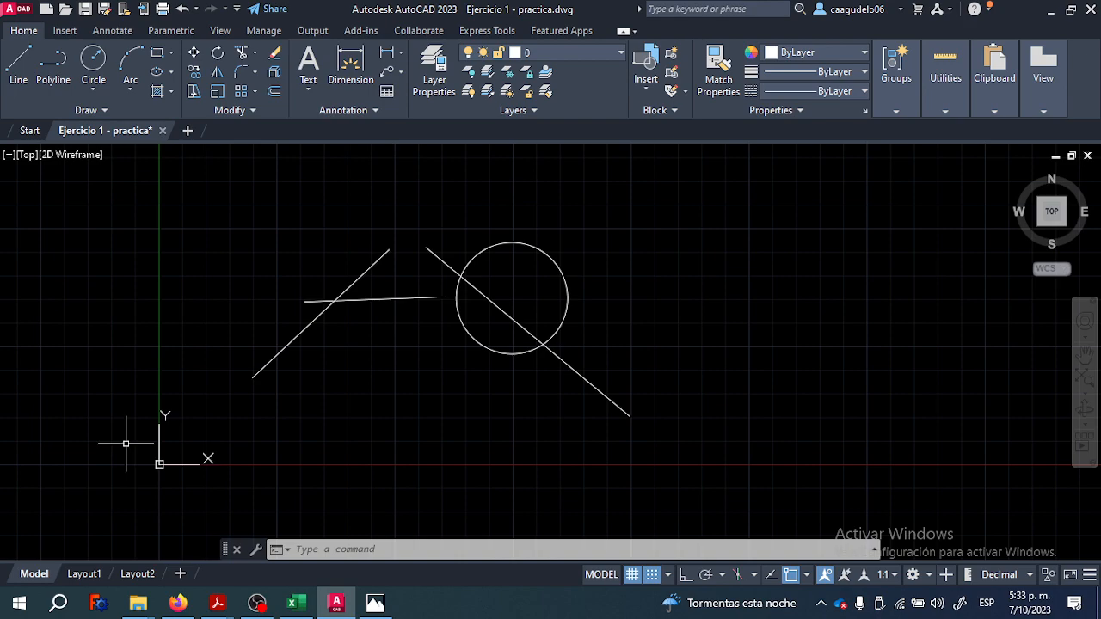
- Erase all the lines and the circle using a crossing selection, and undo the erasure
left_click(659, 409)
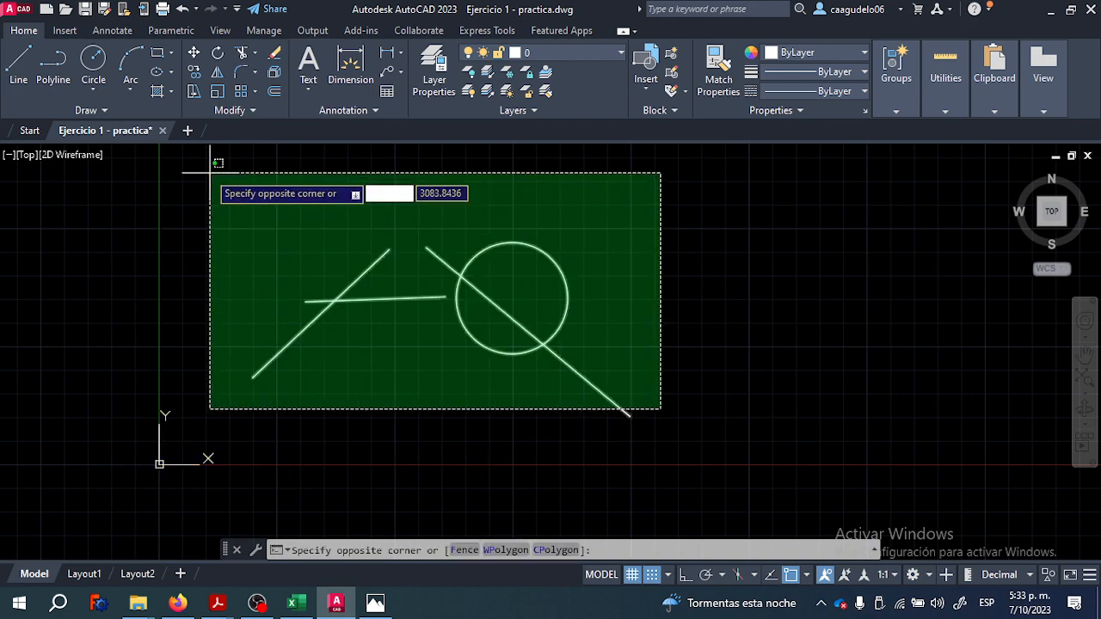
left_click(208, 169)
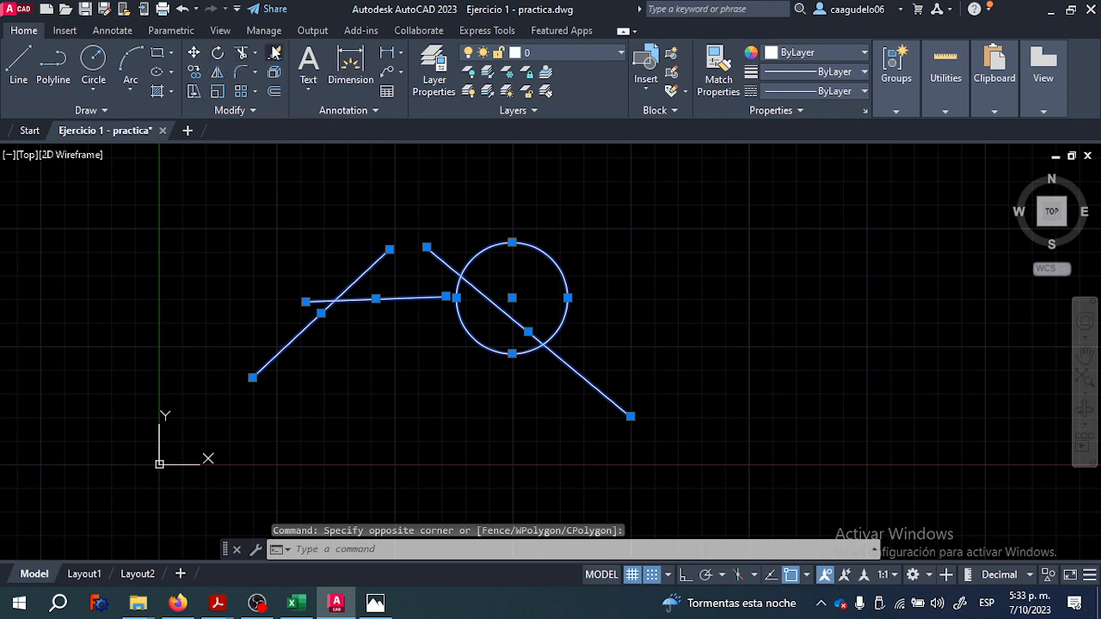
key("Delete")
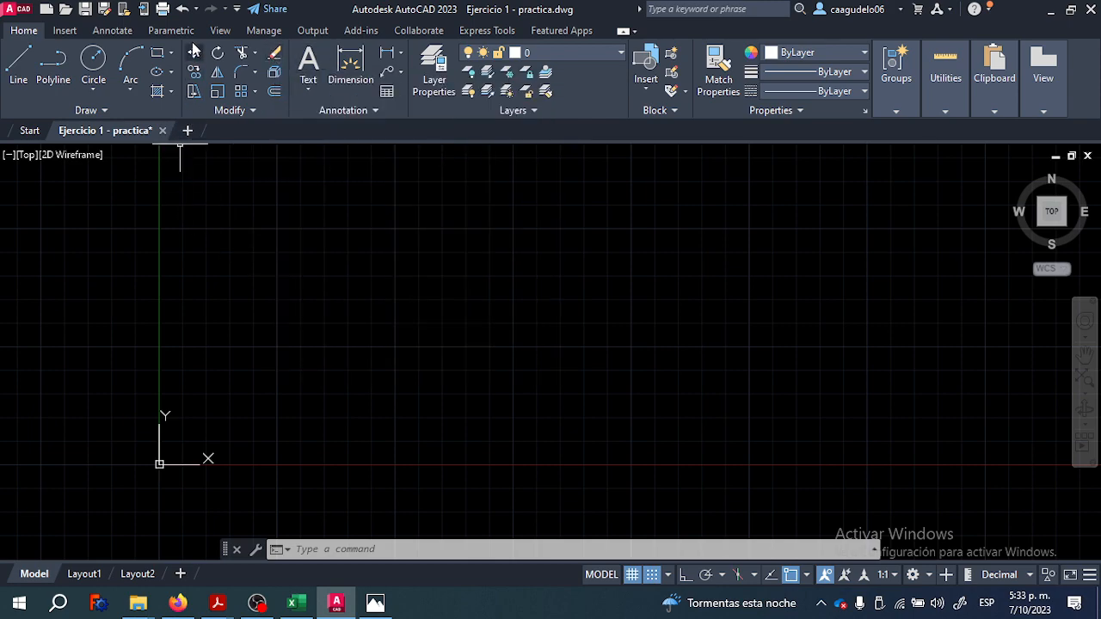
left_click(182, 9)
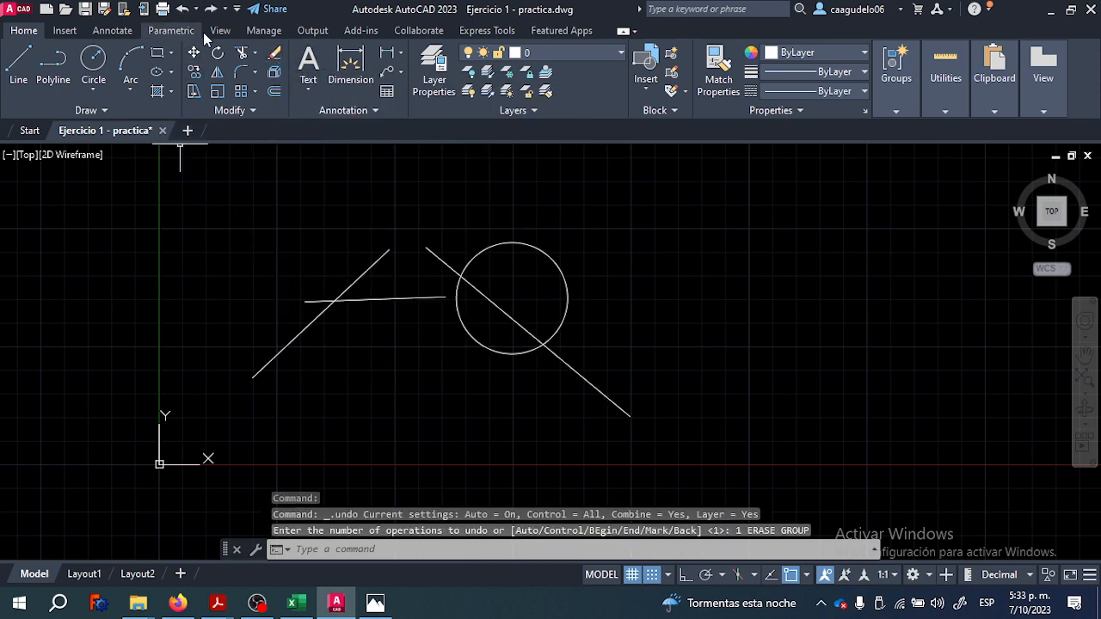
- Erase the lines and the circle by picking the leftmost diagonal line individually and window-selecting the rest, and undo the erasure
left_click(272, 56)
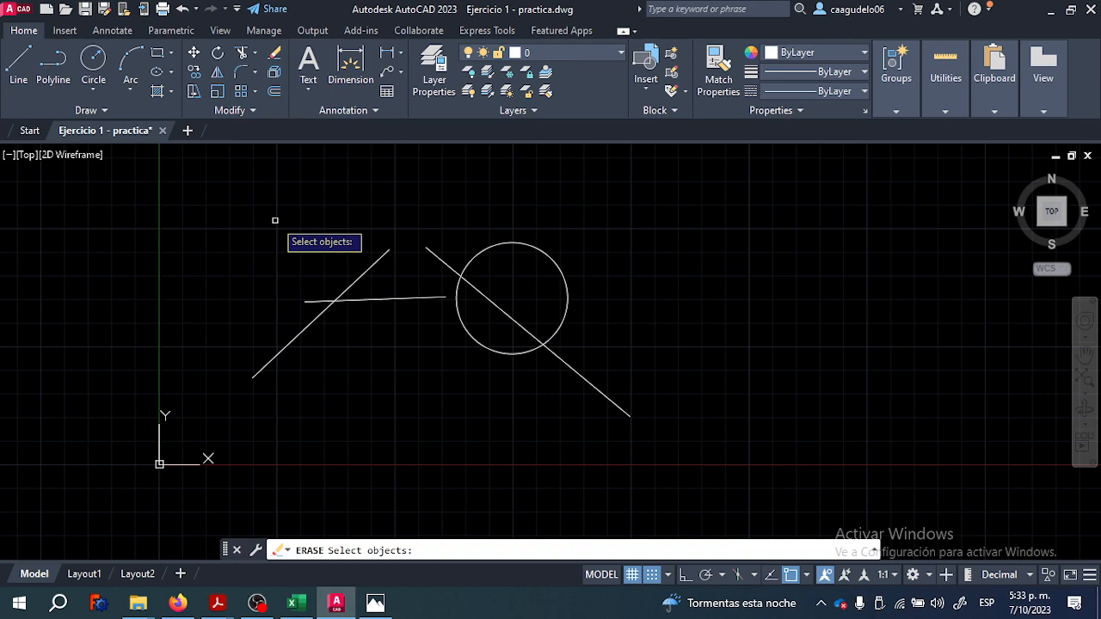
scroll(312, 273, "up", 2)
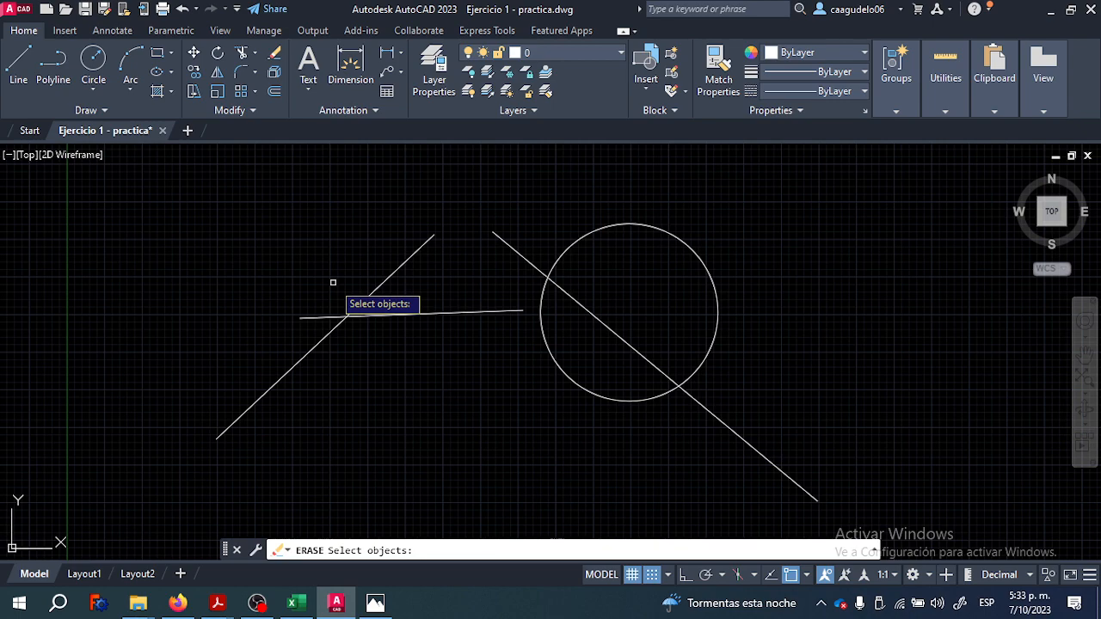
left_click(391, 277)
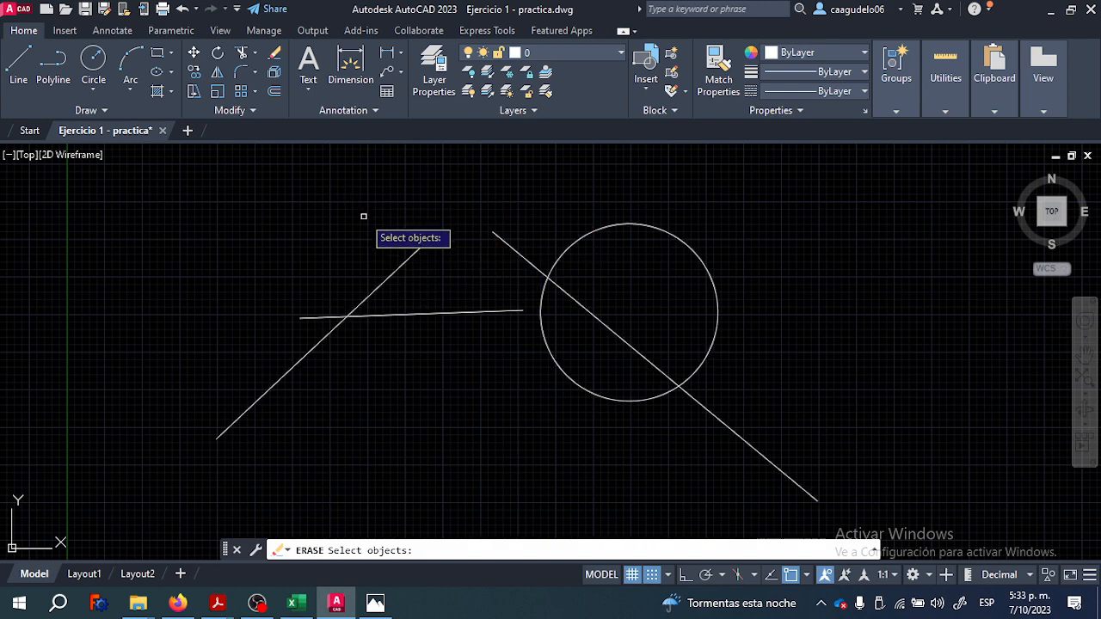
left_click(399, 271)
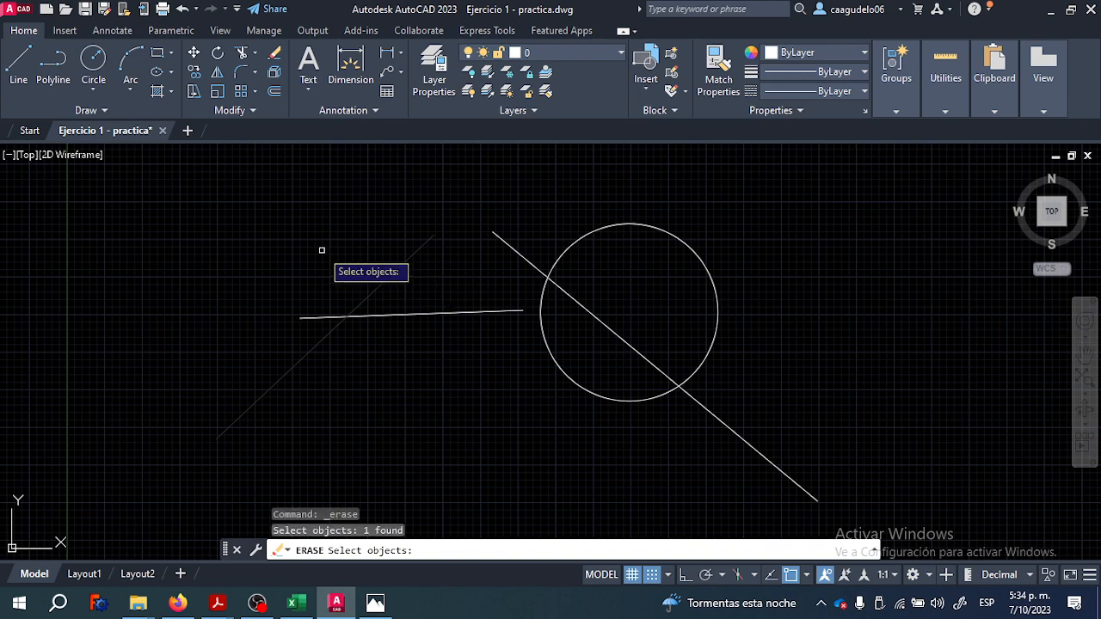
left_click(225, 186)
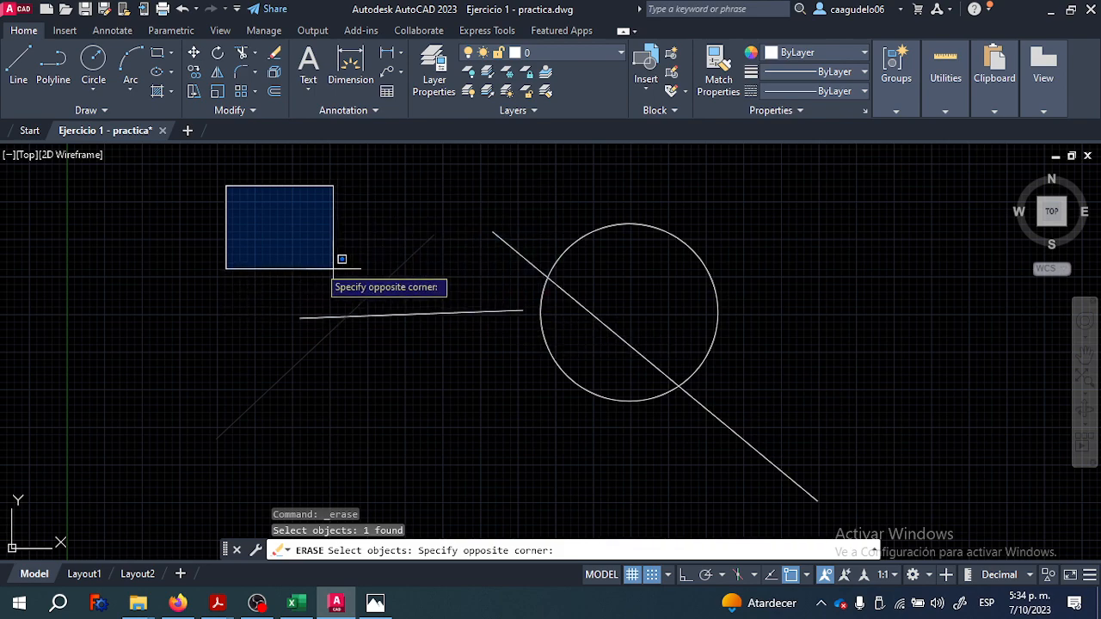
left_click(402, 271)
mouse_move(240, 206)
left_mouse_down()
mouse_move(319, 241)
mouse_move(327, 273)
mouse_move(217, 306)
mouse_move(168, 284)
mouse_move(162, 214)
mouse_move(221, 166)
mouse_move(309, 175)
mouse_move(381, 201)
mouse_move(394, 233)
mouse_move(366, 256)
mouse_move(382, 249)
left_mouse_up()
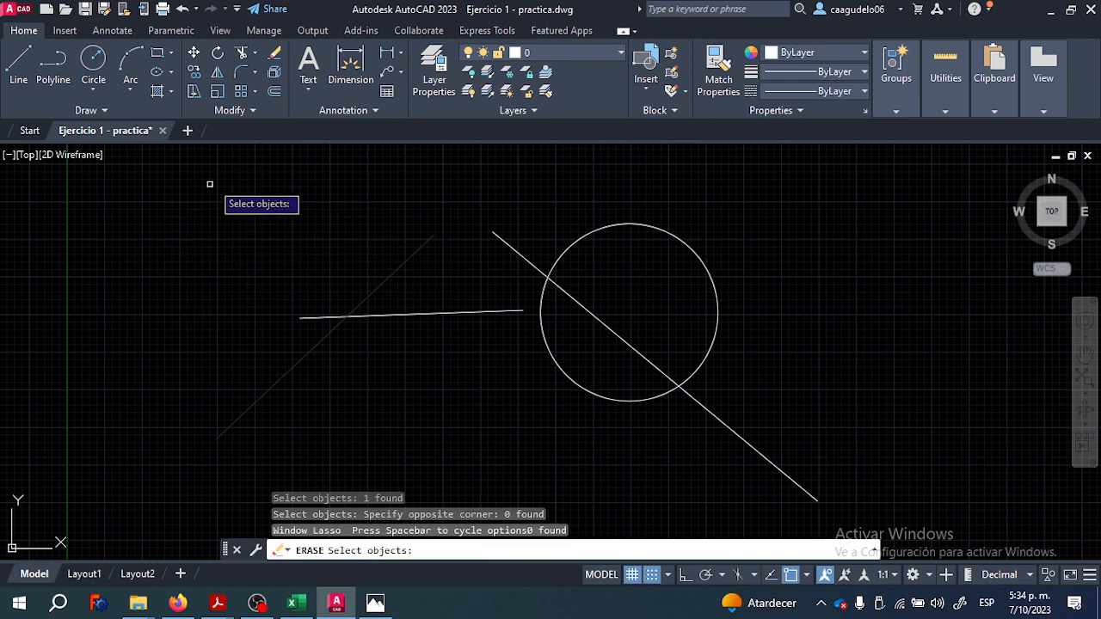
left_click(237, 174)
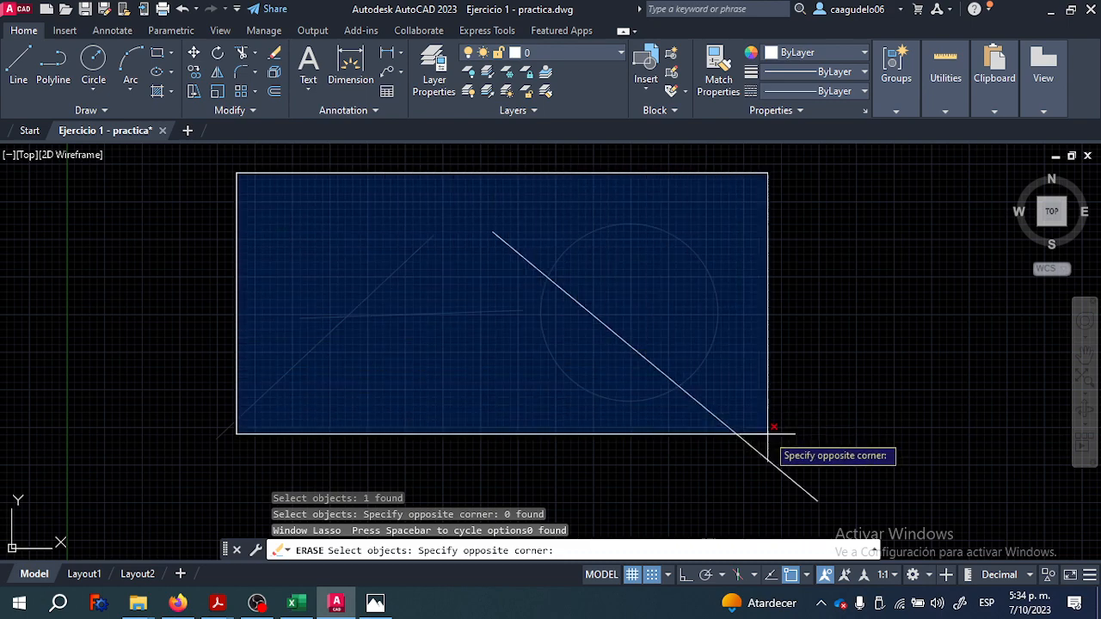
left_click(859, 515)
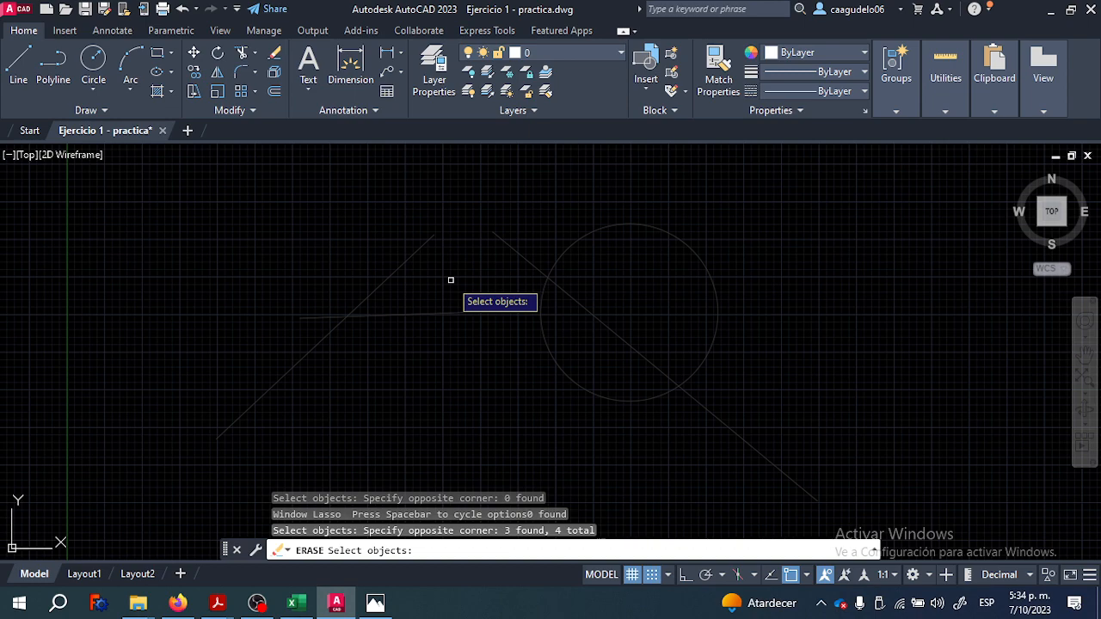
key("Return")
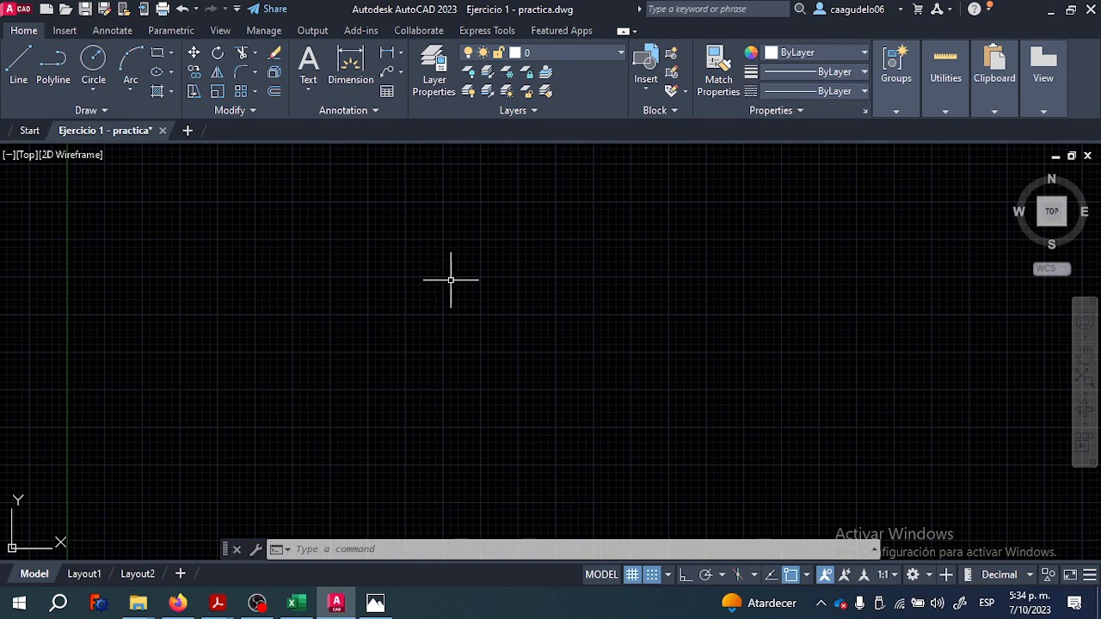
key("ctrl+z")
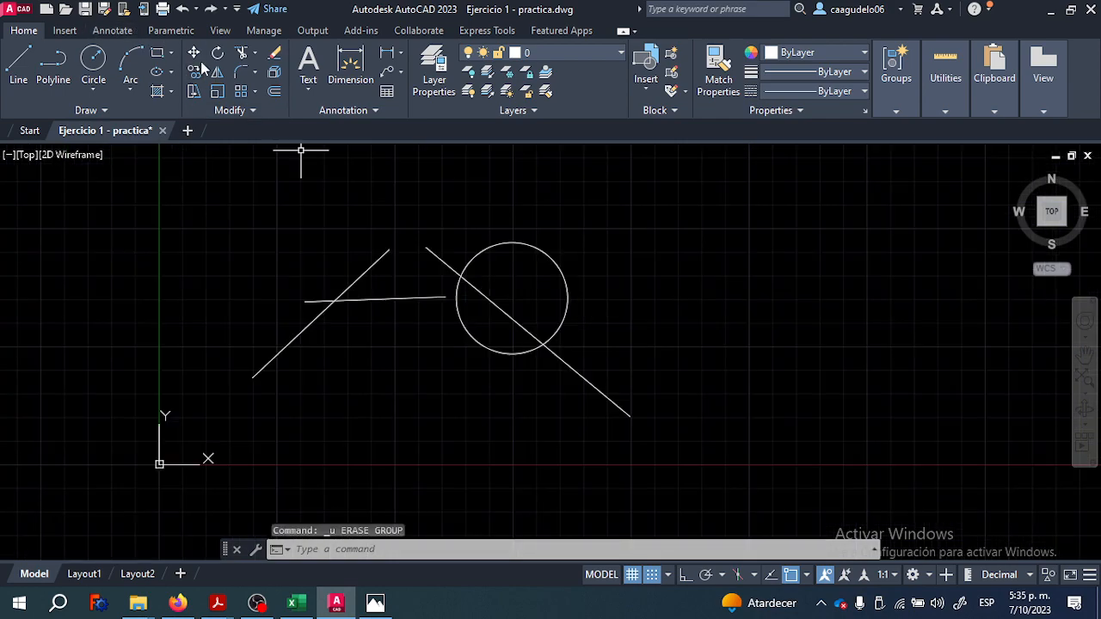
left_click(275, 52)
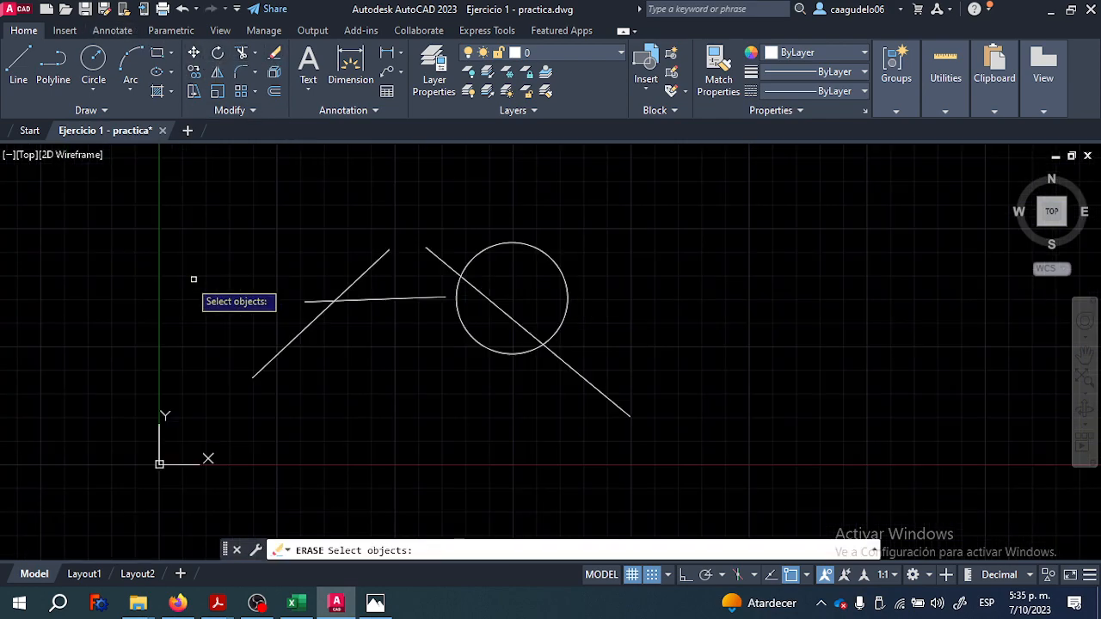
left_click(192, 174)
left_click(719, 482)
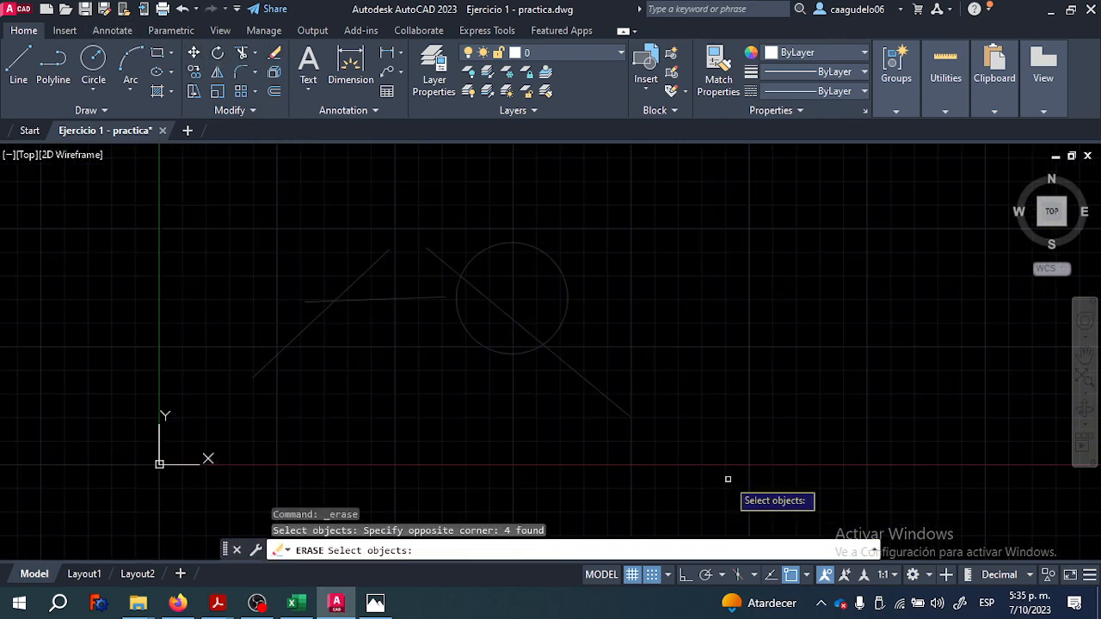
key("Escape")
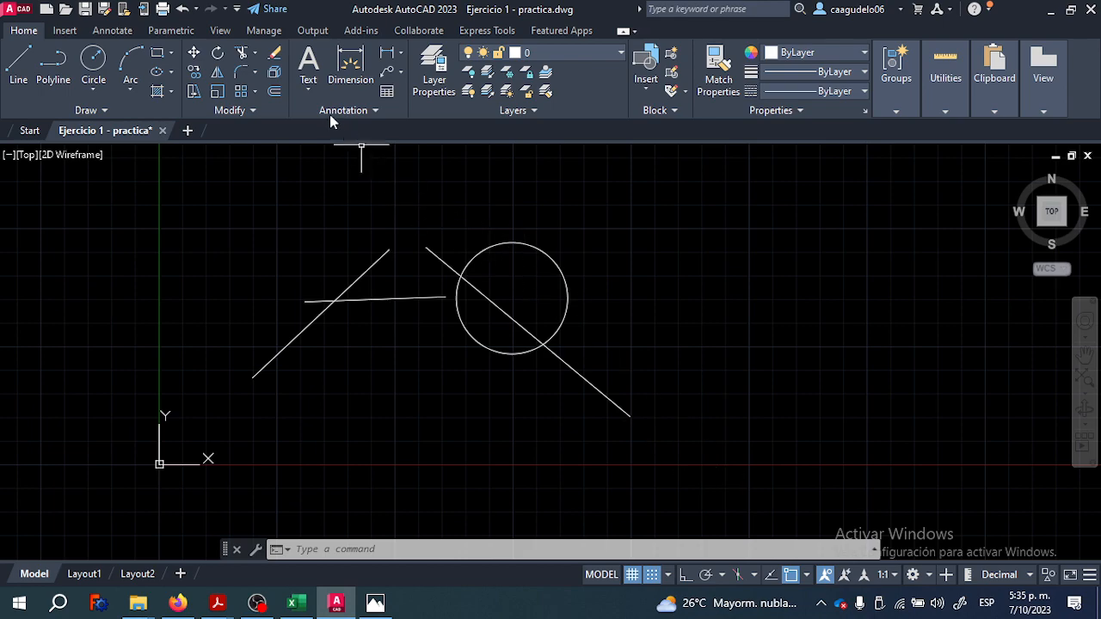
left_click(273, 57)
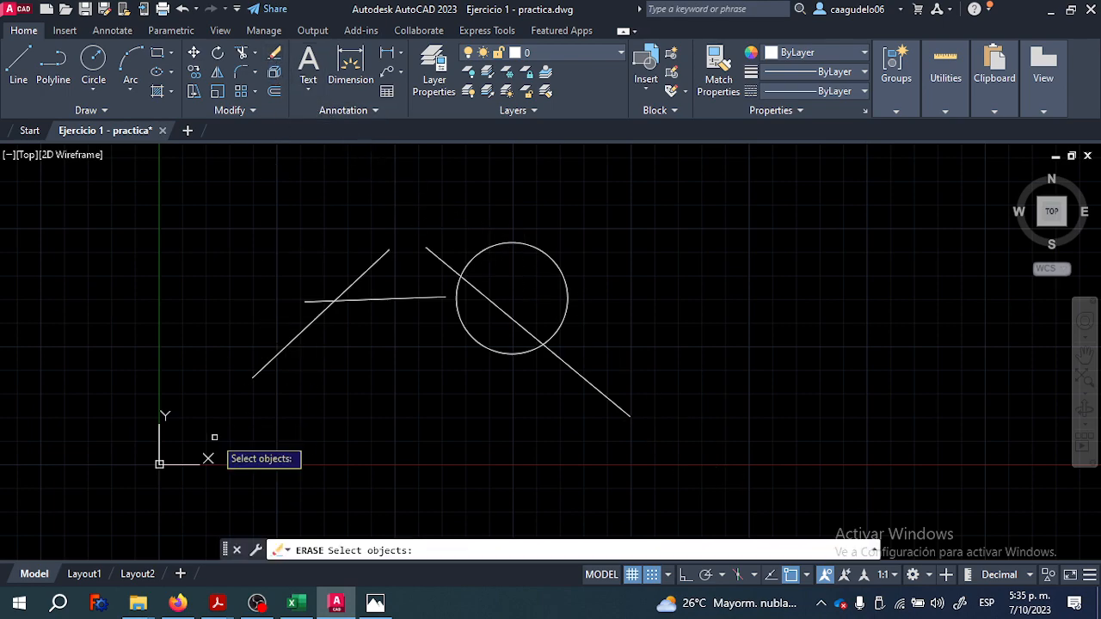
left_click(202, 175)
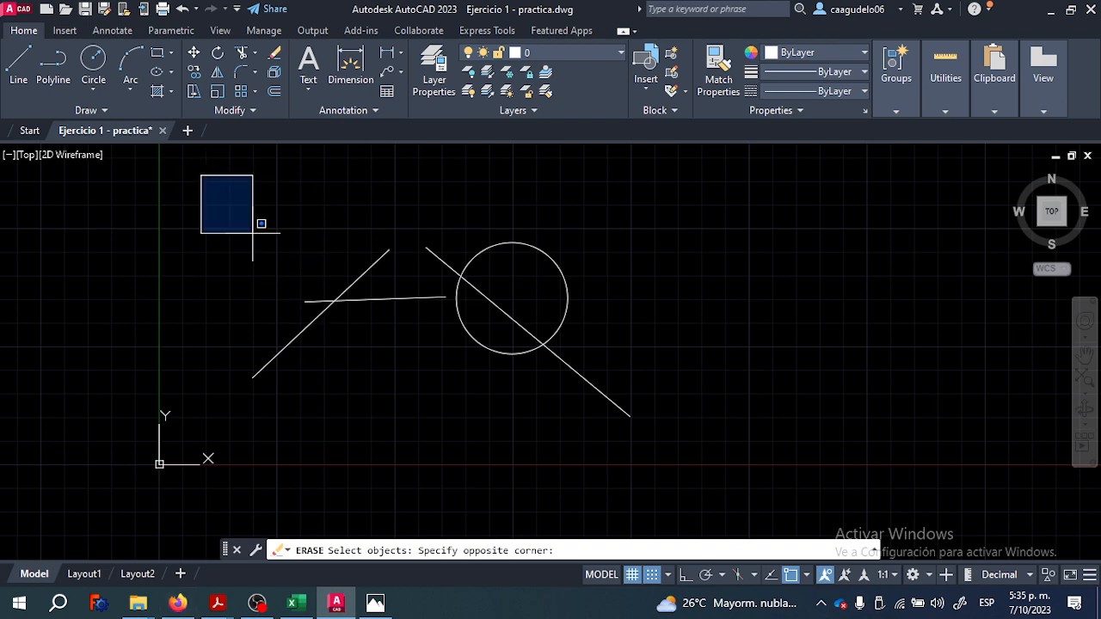
left_click(643, 445)
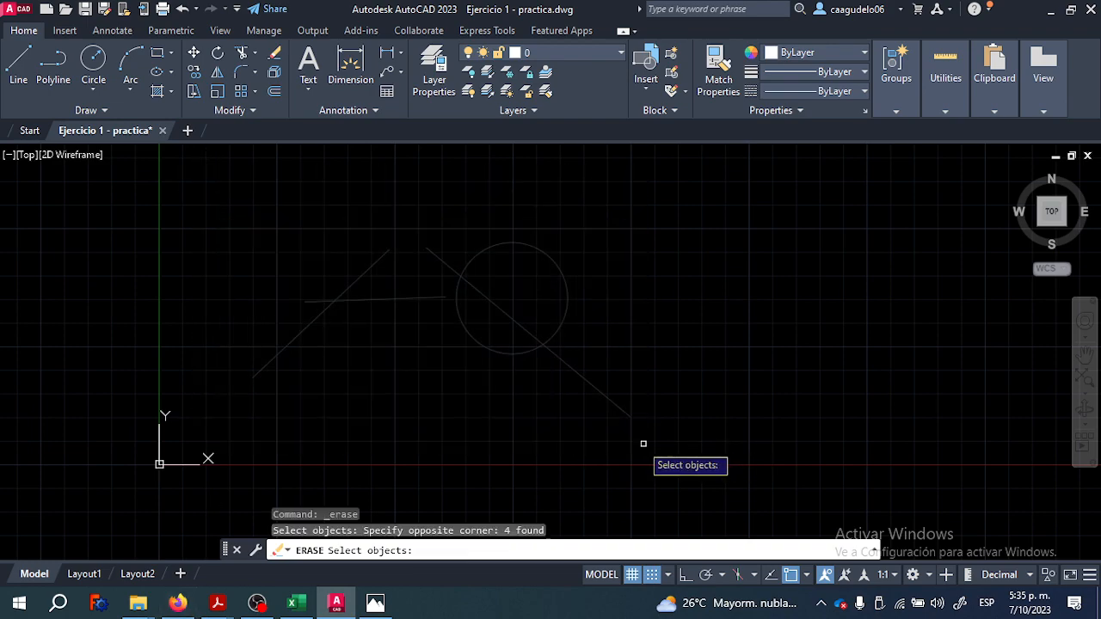
key("Escape")
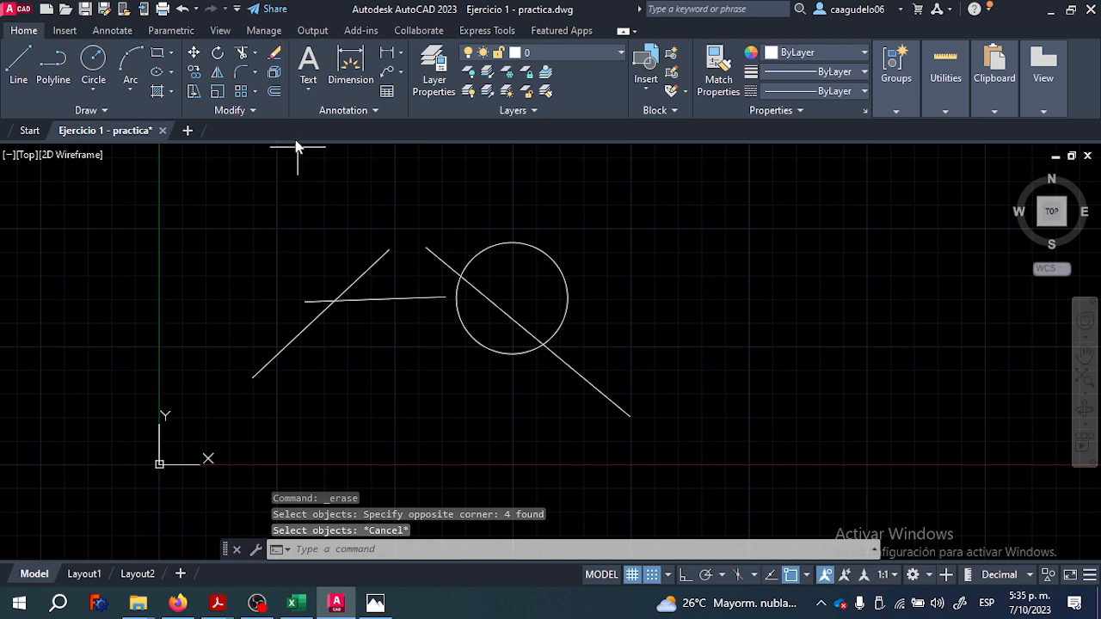
left_click(275, 55)
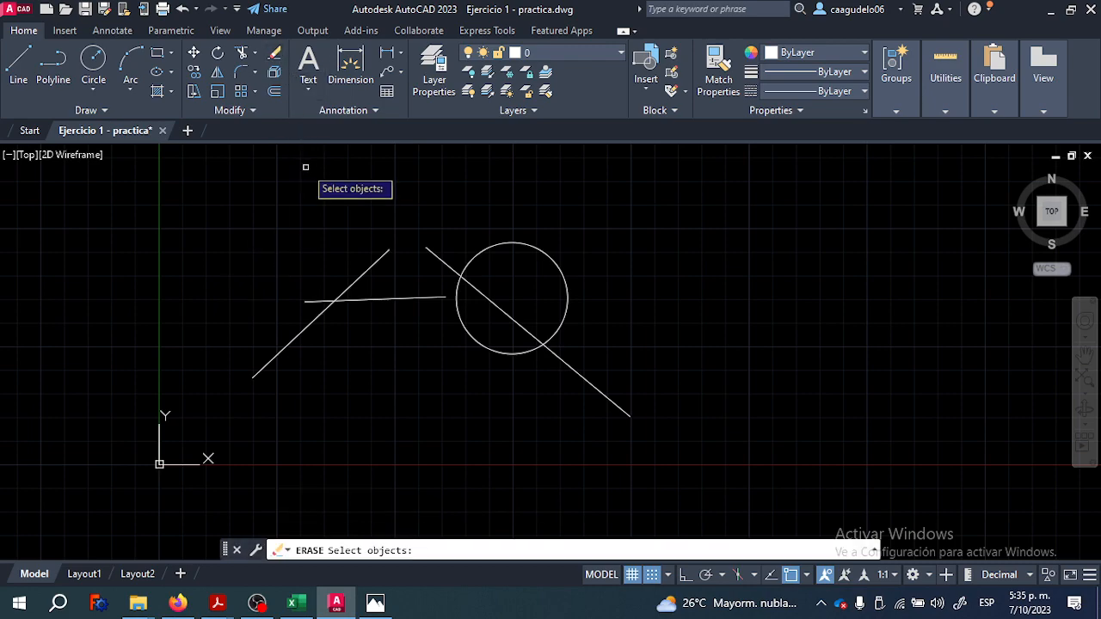
key("Escape")
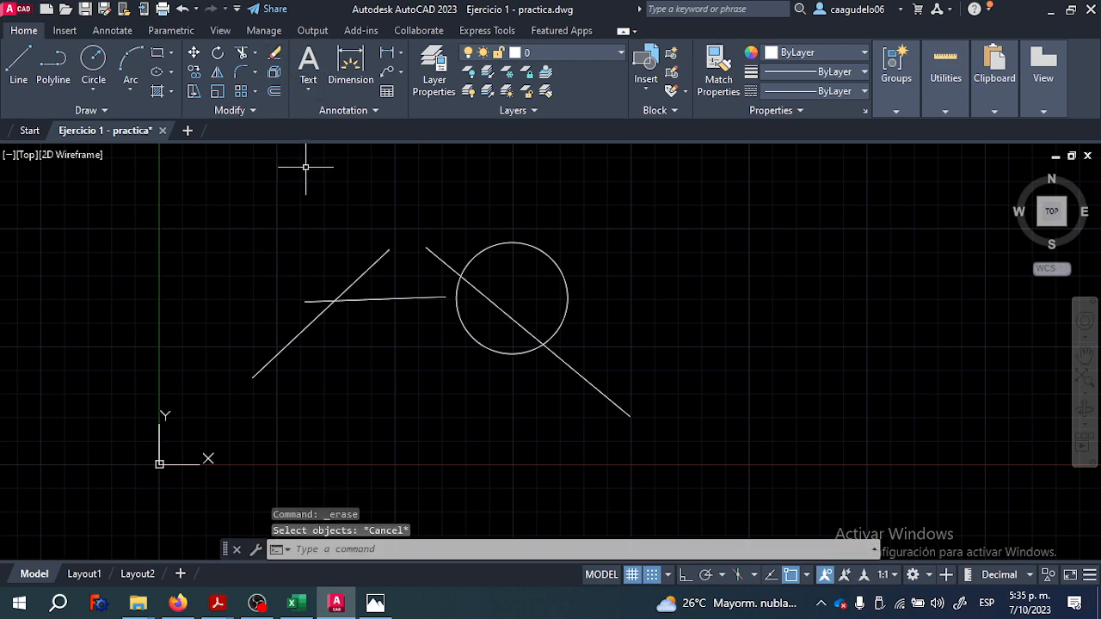
- Erase all three lines and the circle with one window selection, and undo the erasure
mouse_move(245, 234)
middle_mouse_down()
mouse_move(239, 253)
mouse_move(246, 236)
middle_mouse_up()
left_click(273, 56)
mouse_move(194, 191)
left_mouse_down()
mouse_move(278, 266)
mouse_move(231, 319)
mouse_move(215, 291)
mouse_move(318, 285)
mouse_move(334, 245)
mouse_move(238, 261)
left_mouse_up()
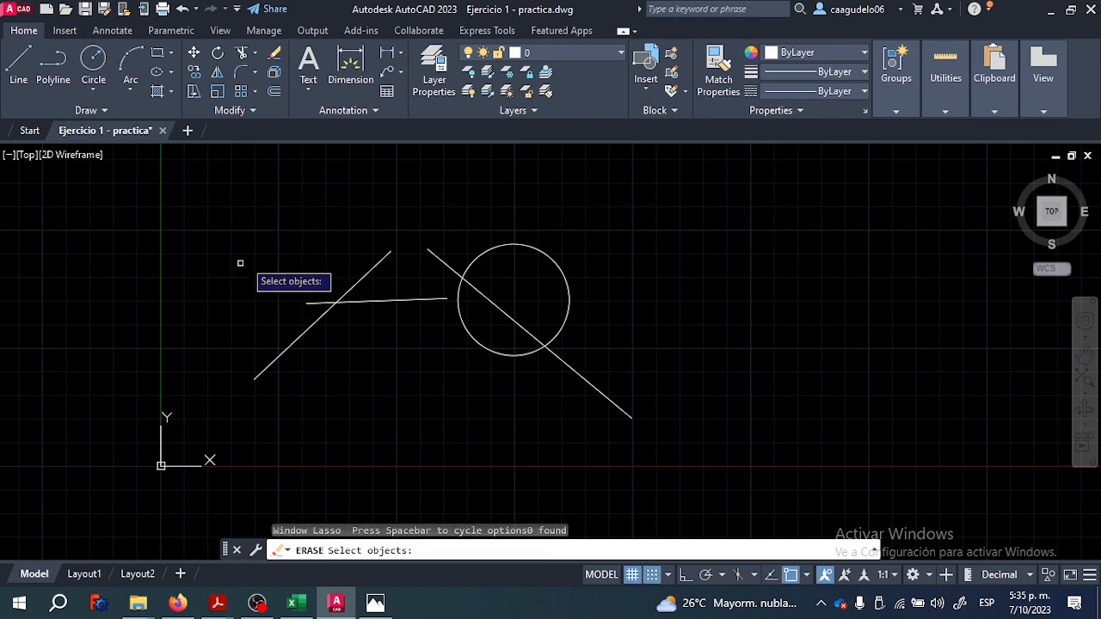
left_click(225, 207)
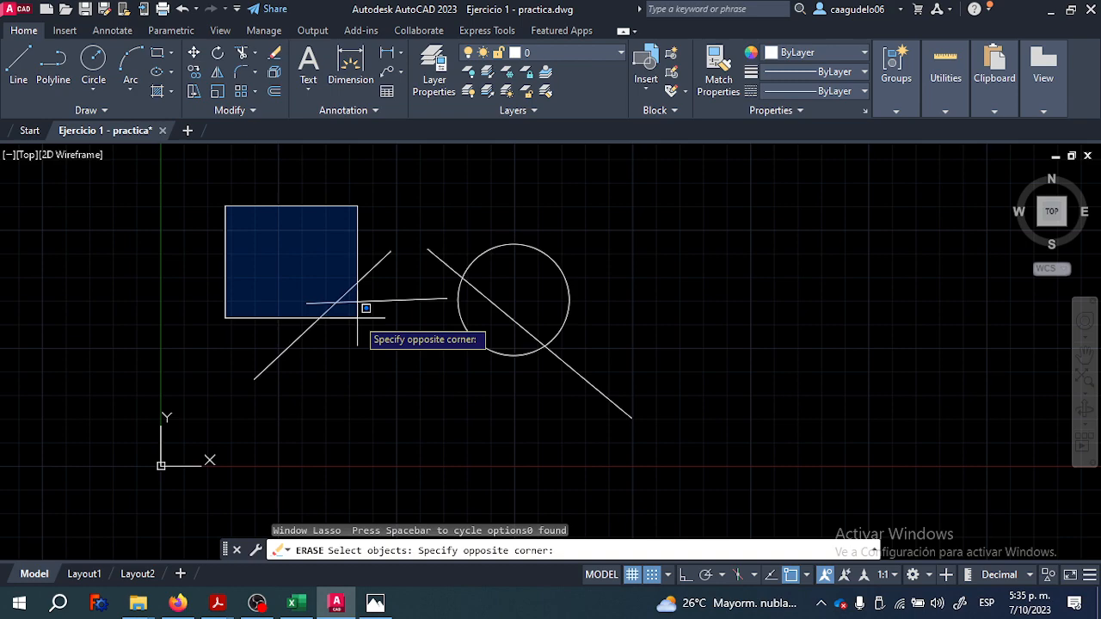
left_click(676, 440)
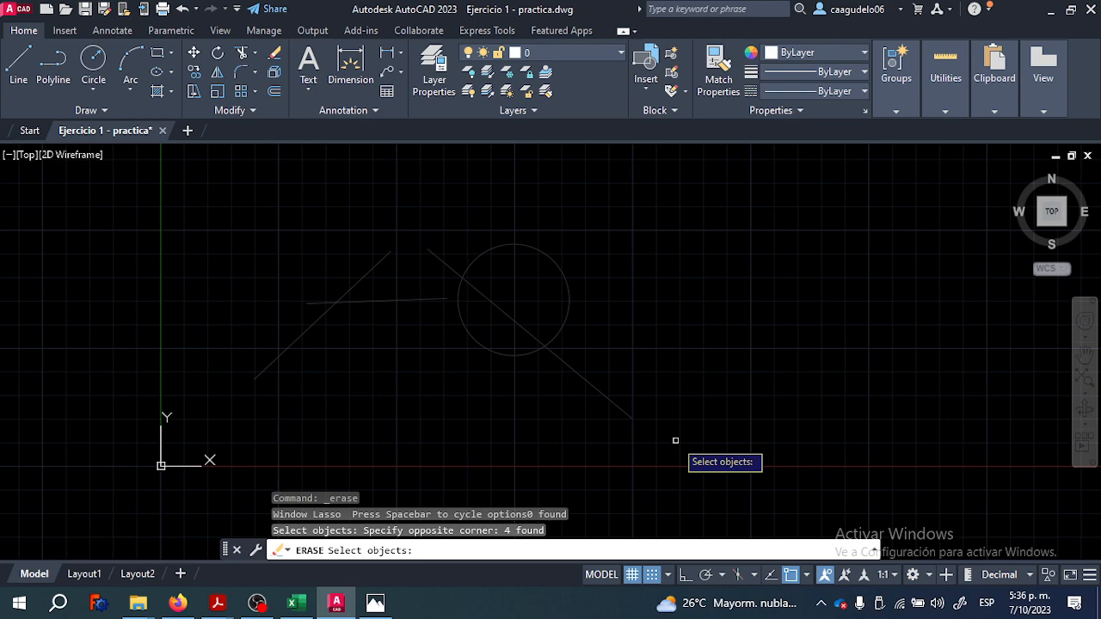
key("Return")
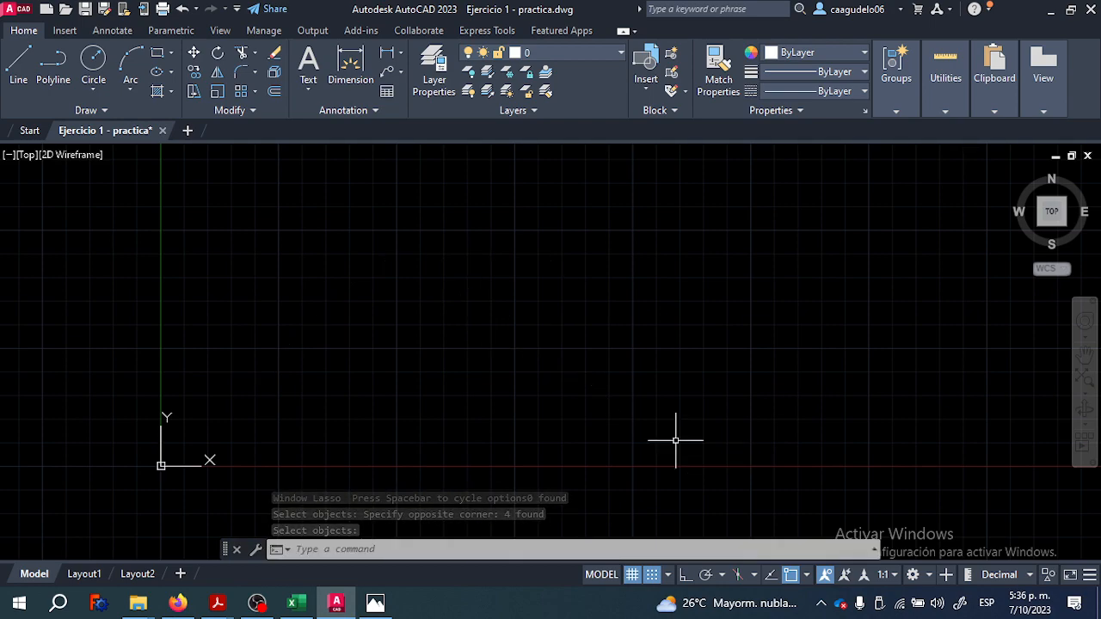
key("ctrl+z")
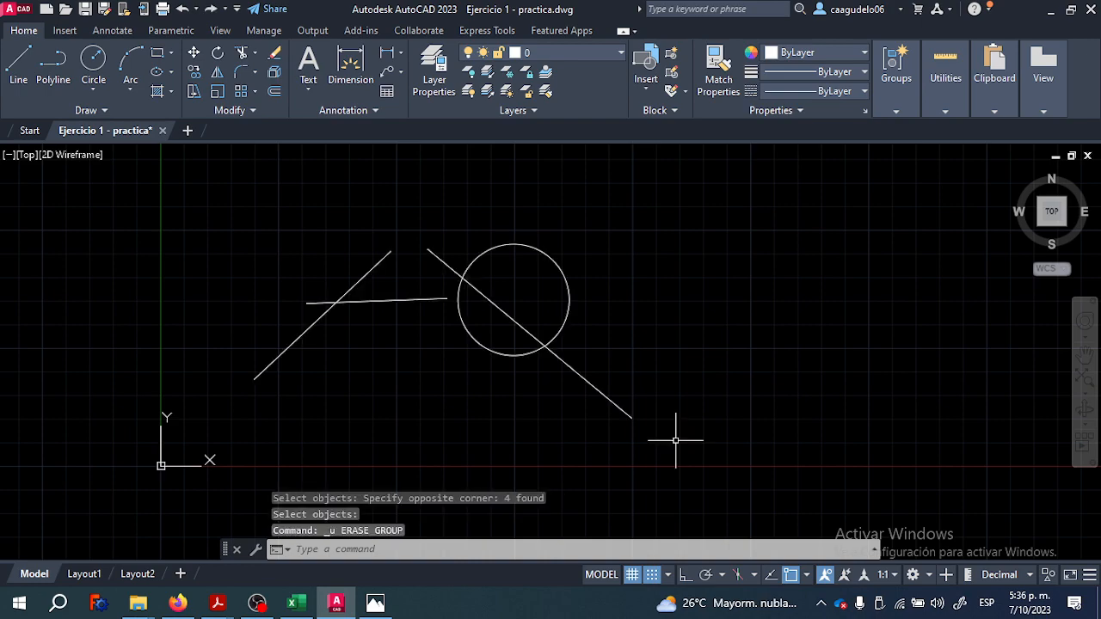
- Copy the circle using the long diagonal line's upper end as base point, placing eleven copies around the drawing
left_click(195, 73)
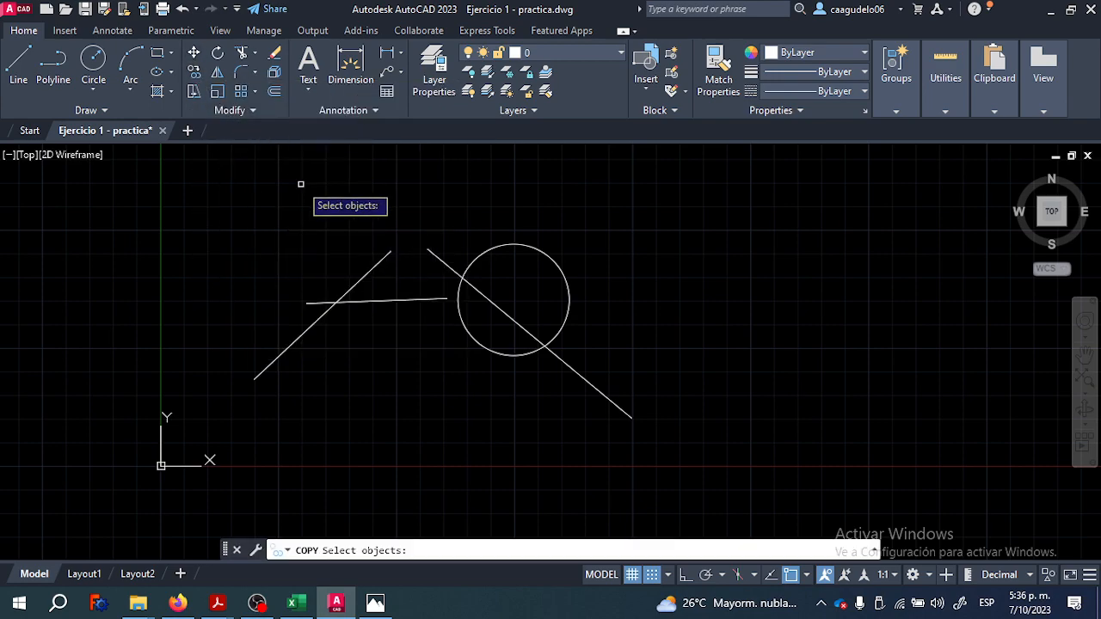
left_click(533, 245)
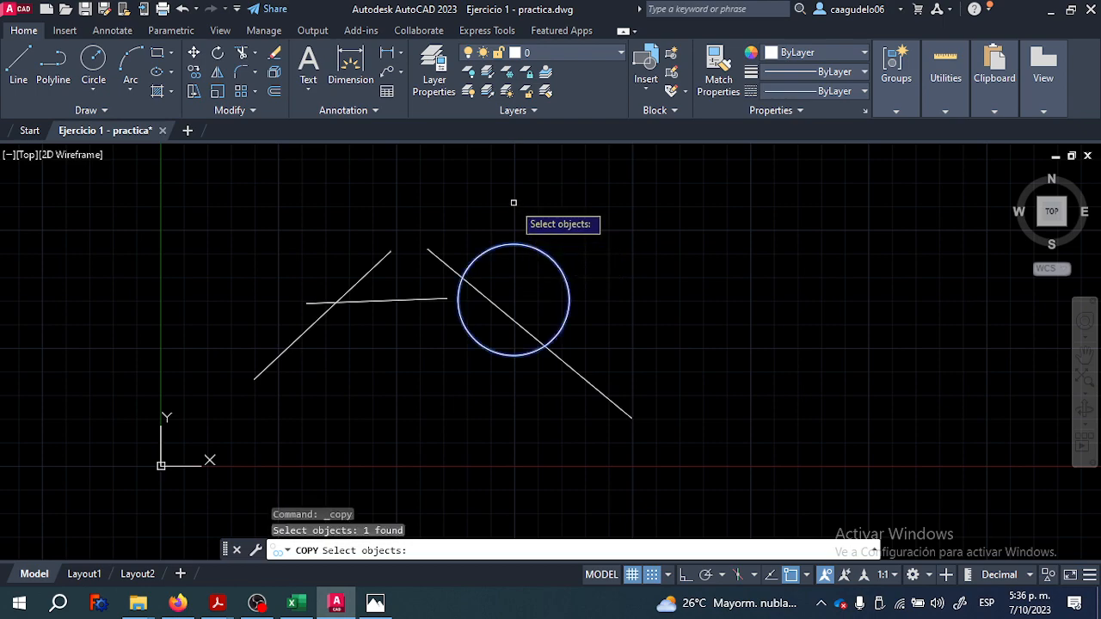
key("Return")
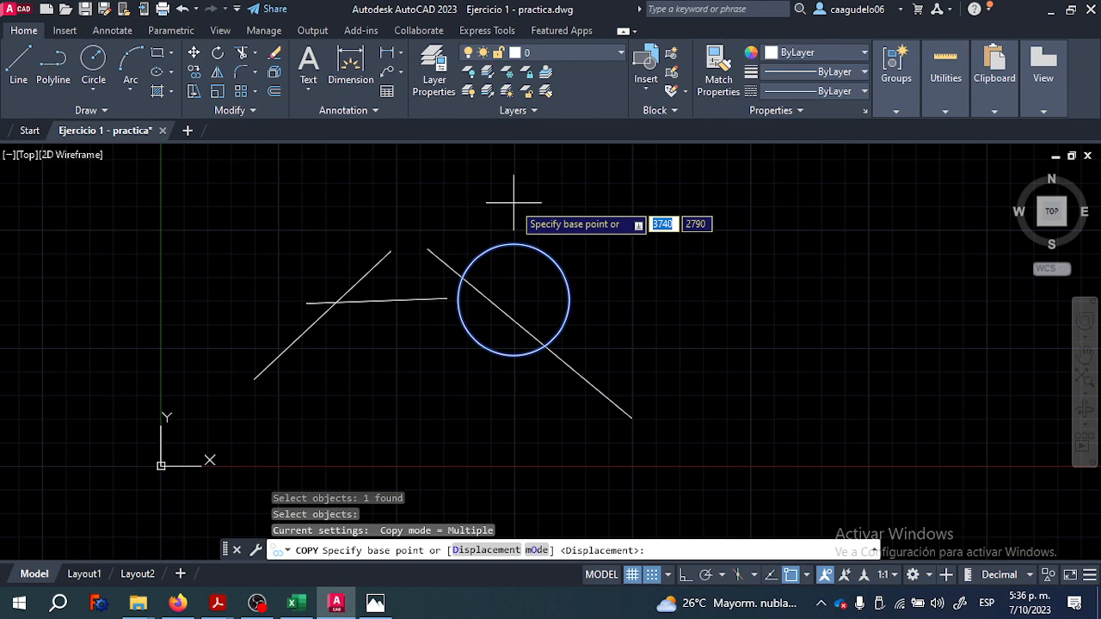
left_click(428, 248)
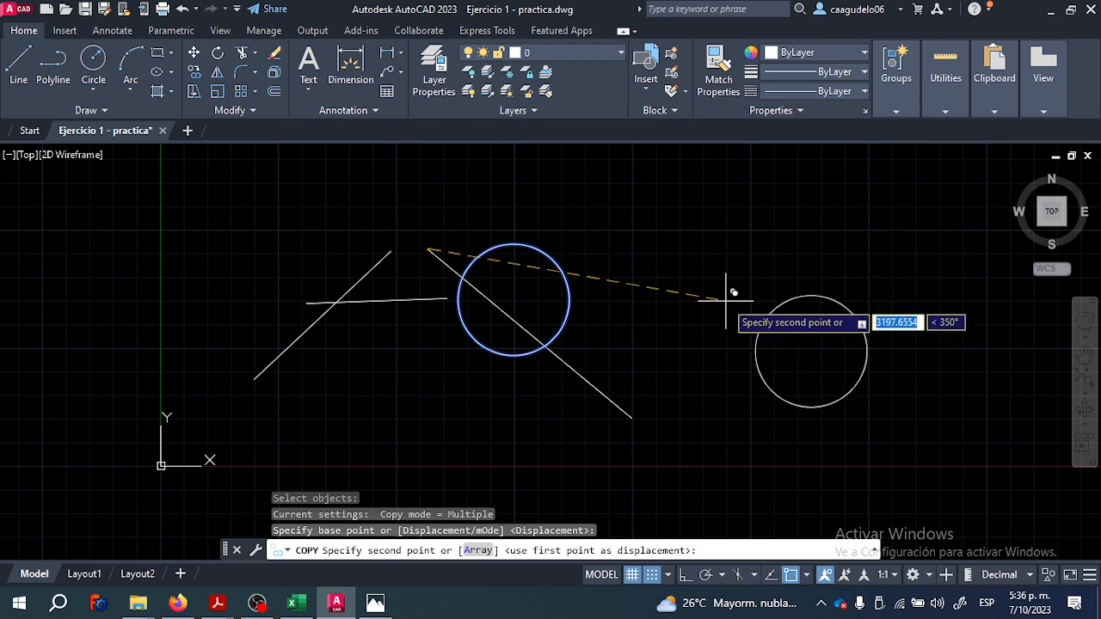
left_click(694, 294)
left_click(645, 196)
left_click(637, 345)
left_click(547, 413)
left_click(421, 403)
left_click(360, 355)
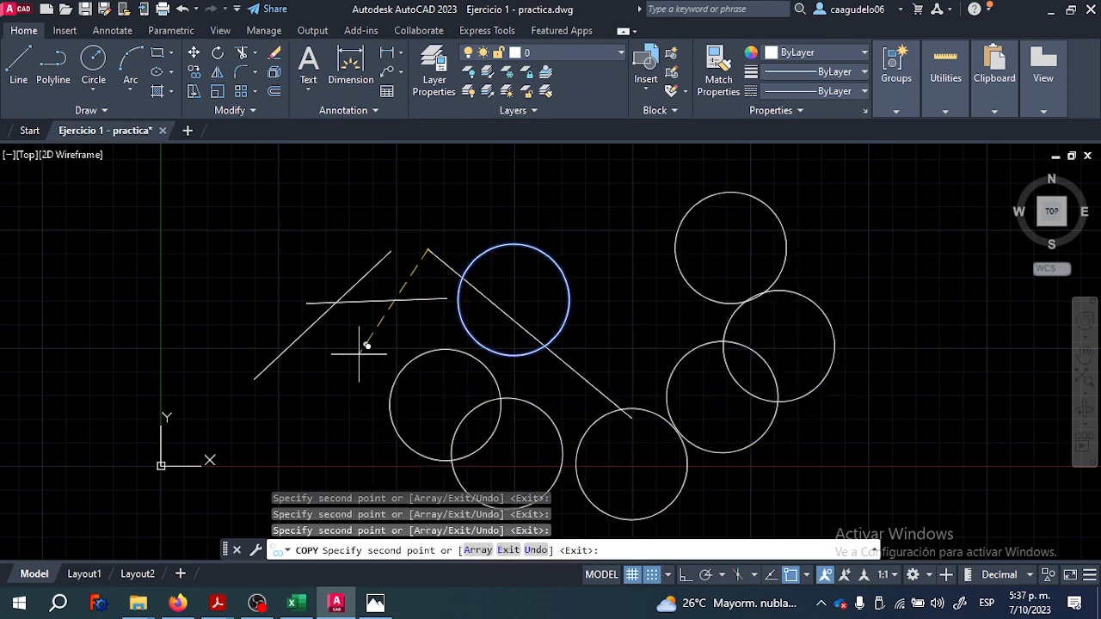
left_click(302, 258)
left_click(300, 194)
left_click(480, 186)
left_click(651, 250)
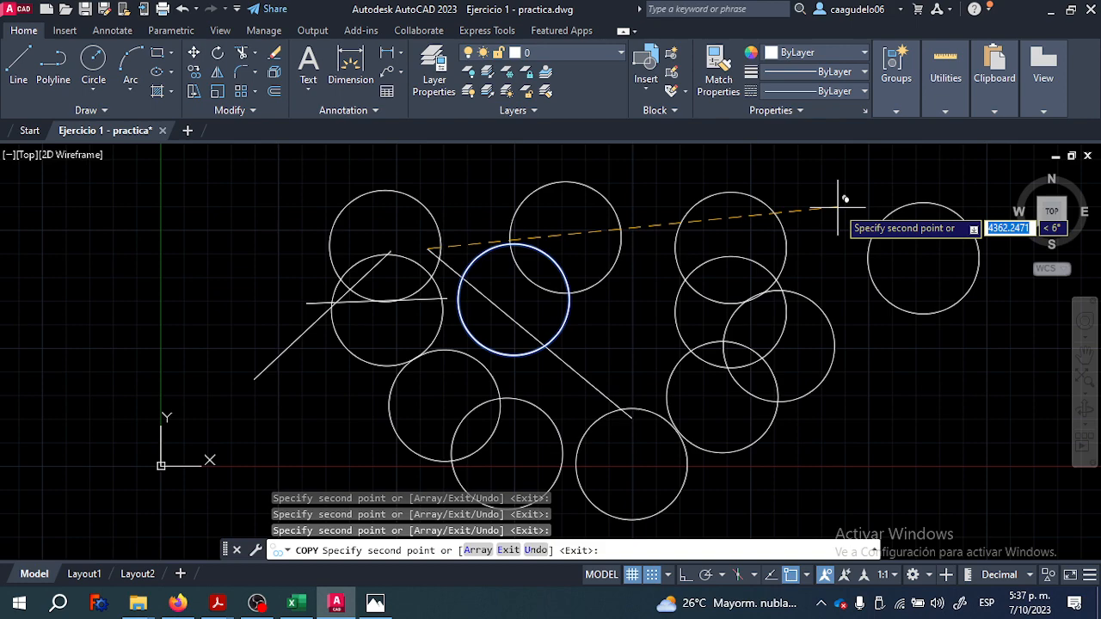
key("Escape")
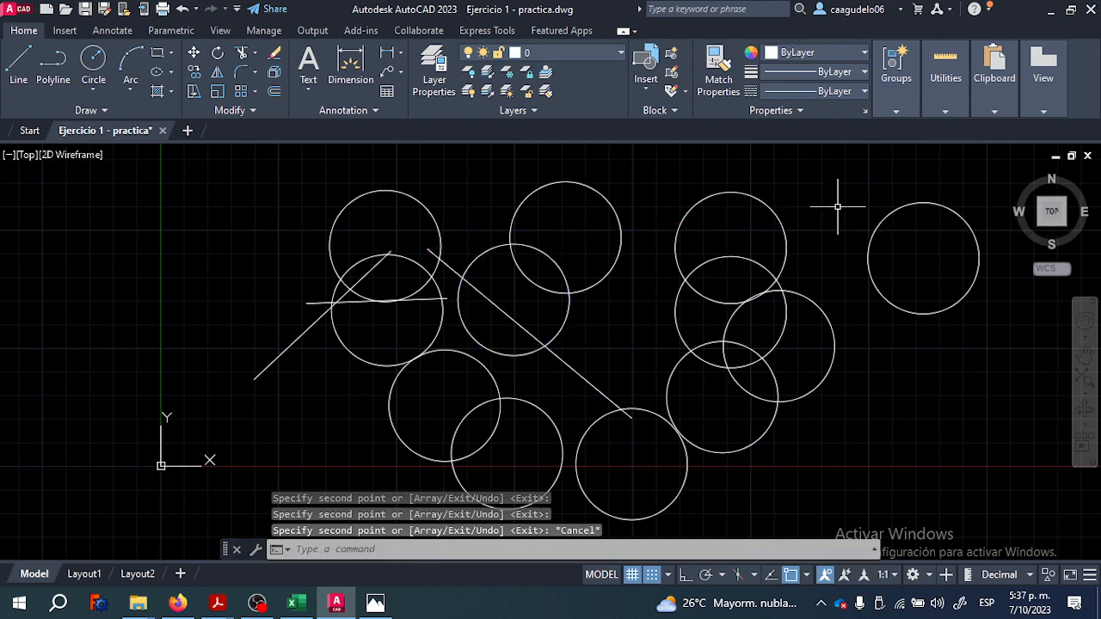
left_click(195, 72)
left_click(410, 197)
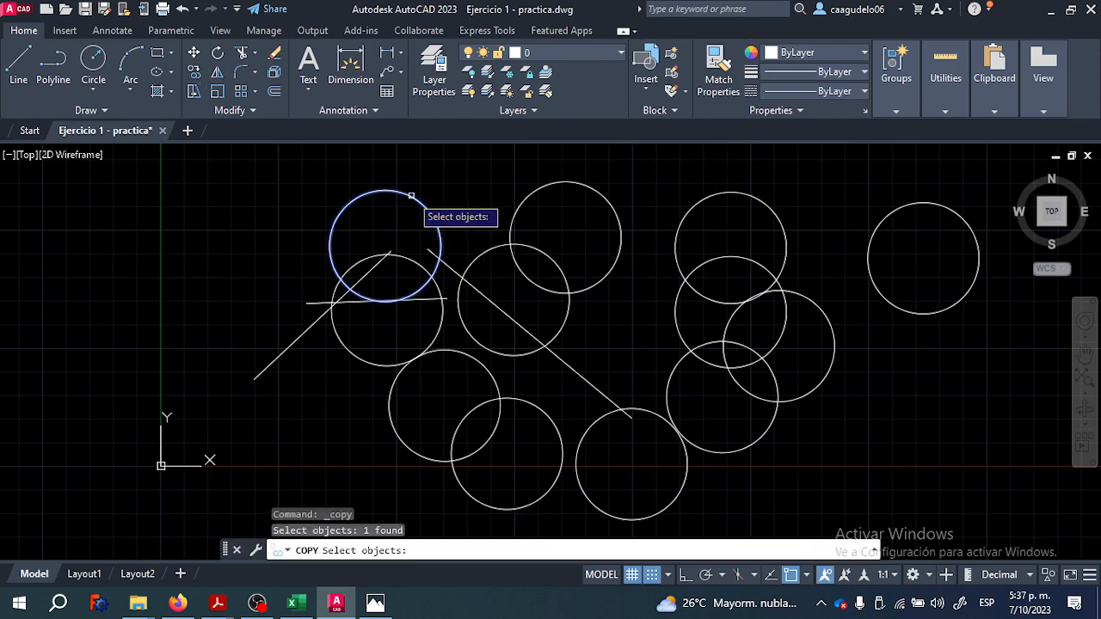
key("Escape")
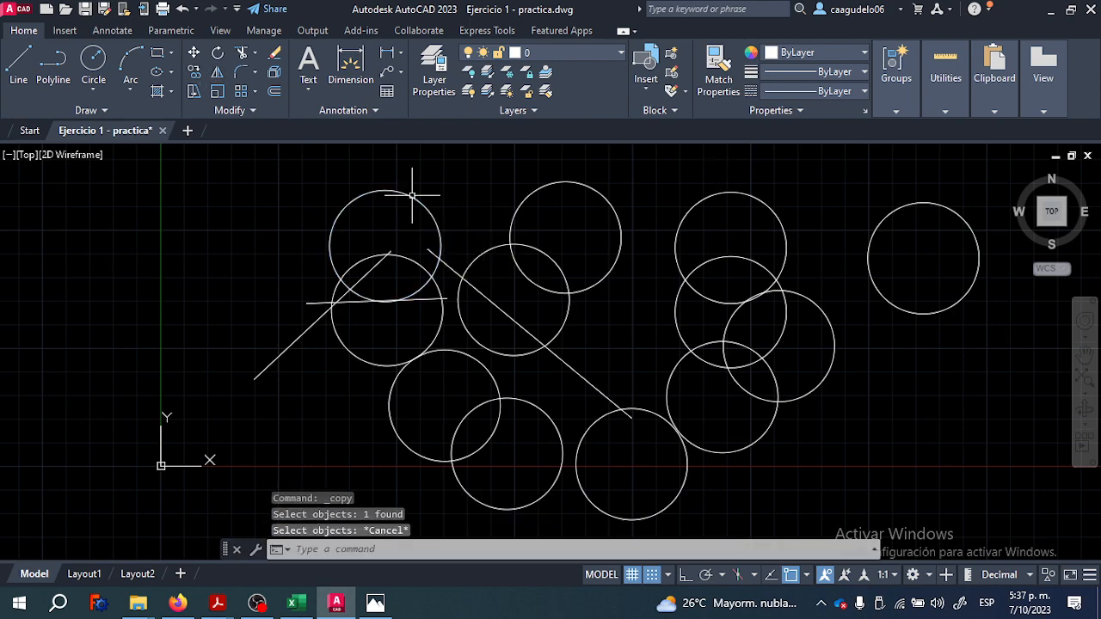
- Move the upper-left circle farther left, away from the other circles, so it overlaps the Y axis
left_click(193, 52)
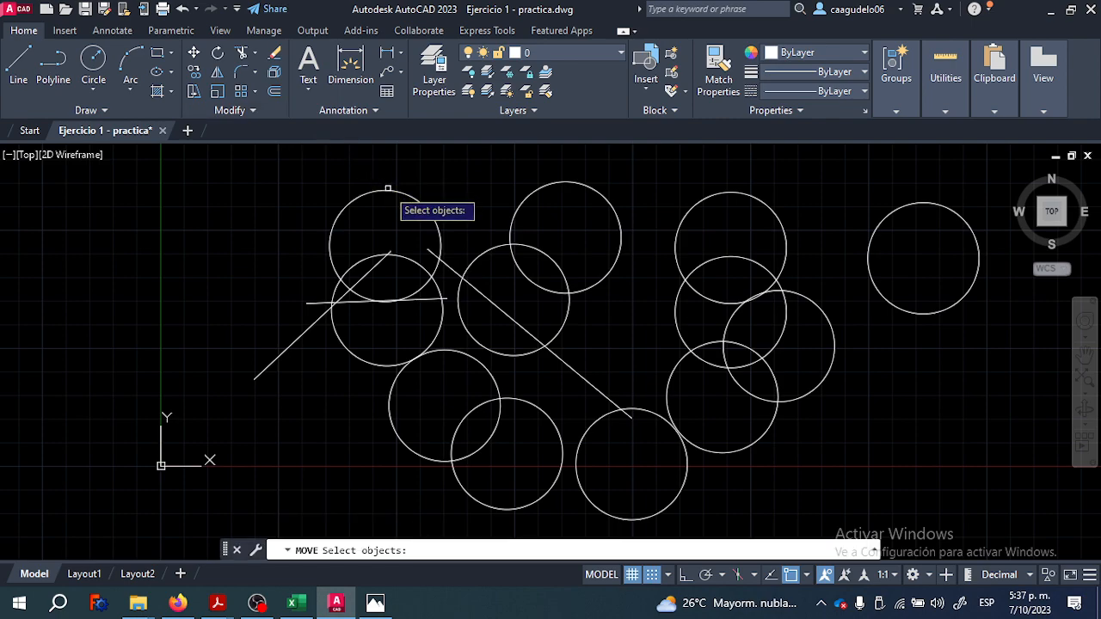
left_click(388, 189)
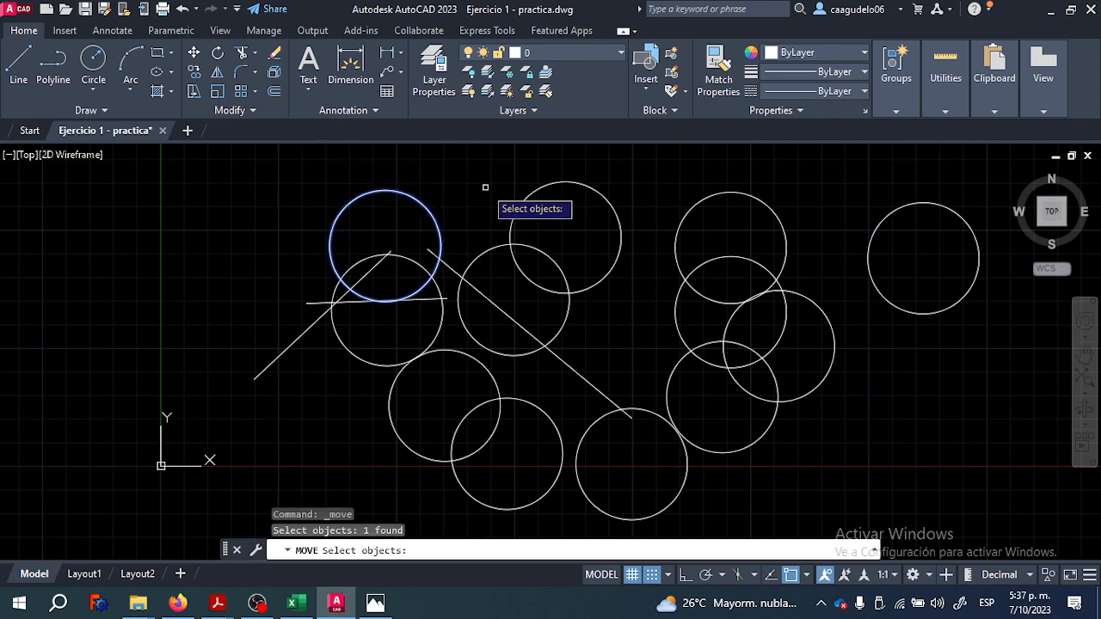
key("Return")
left_click(443, 170)
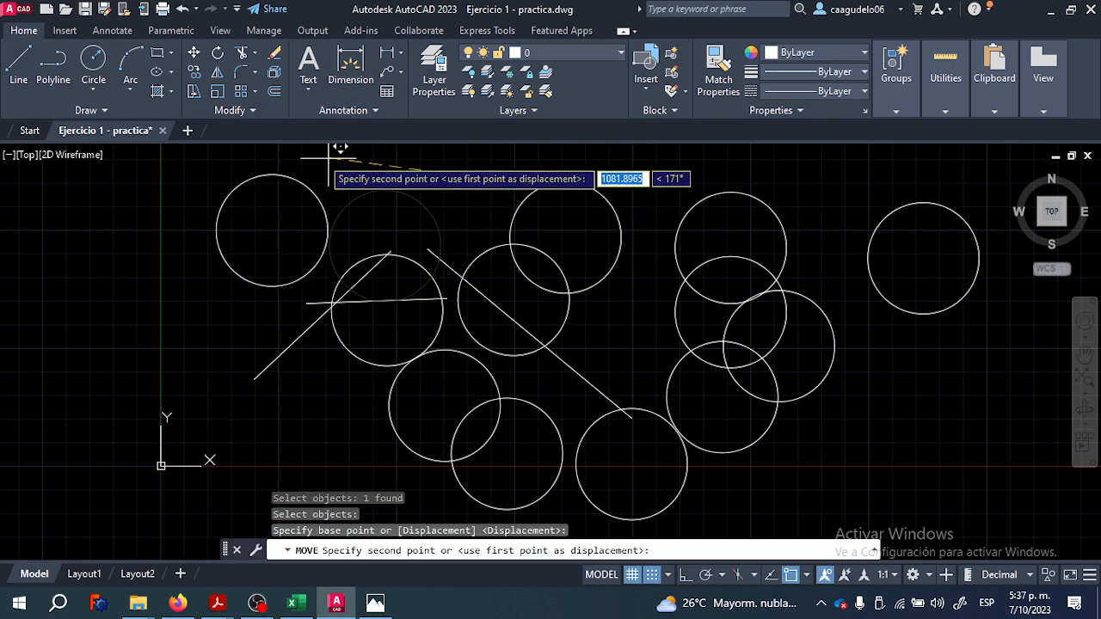
left_click(265, 160)
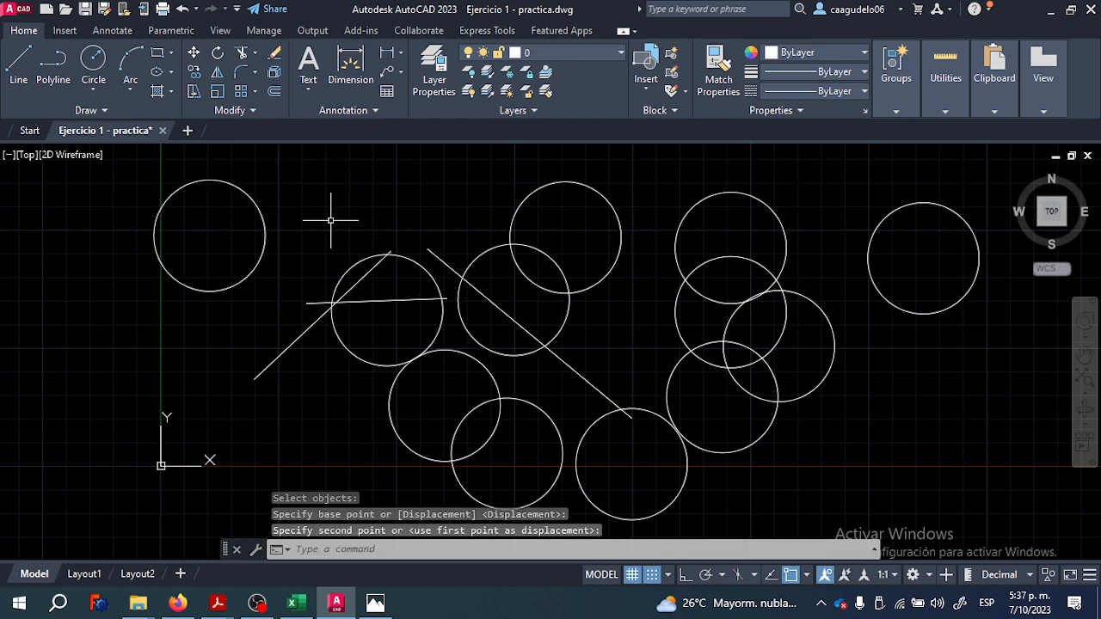